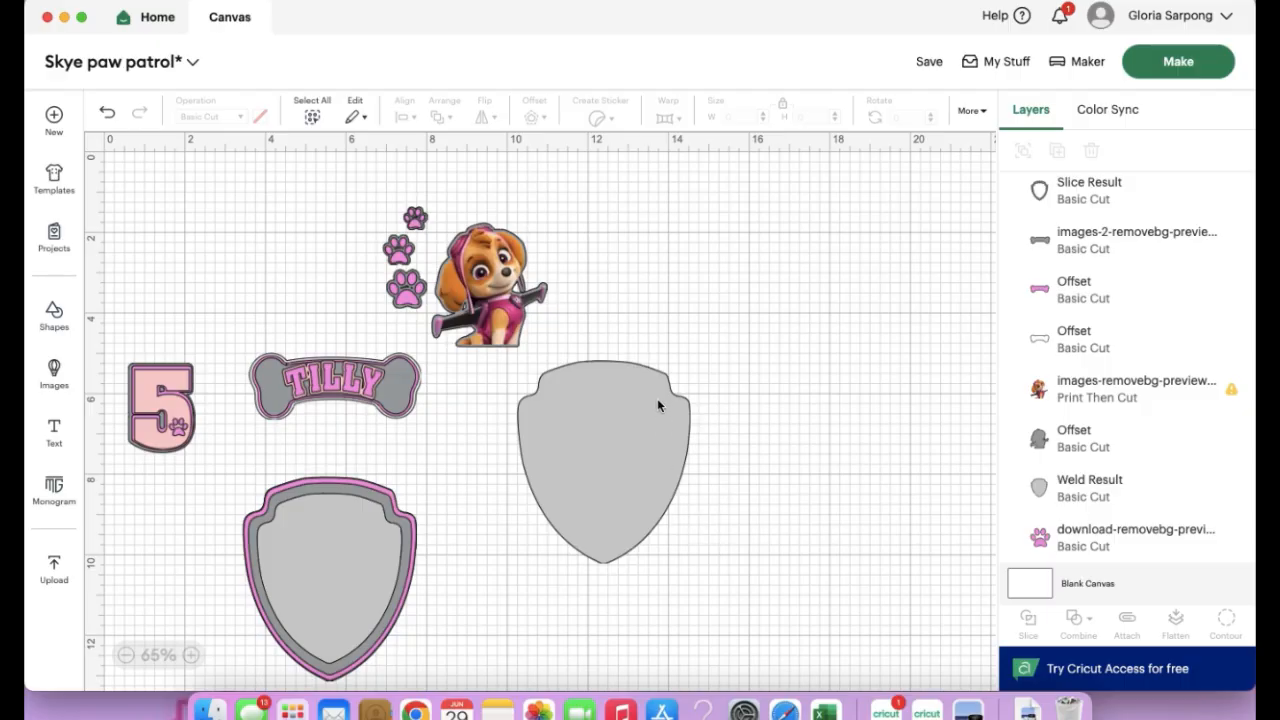
Switch to Google Chrome and search Google Images for "paw patrol pink badge"
left_click(418, 700)
left_click(548, 16)
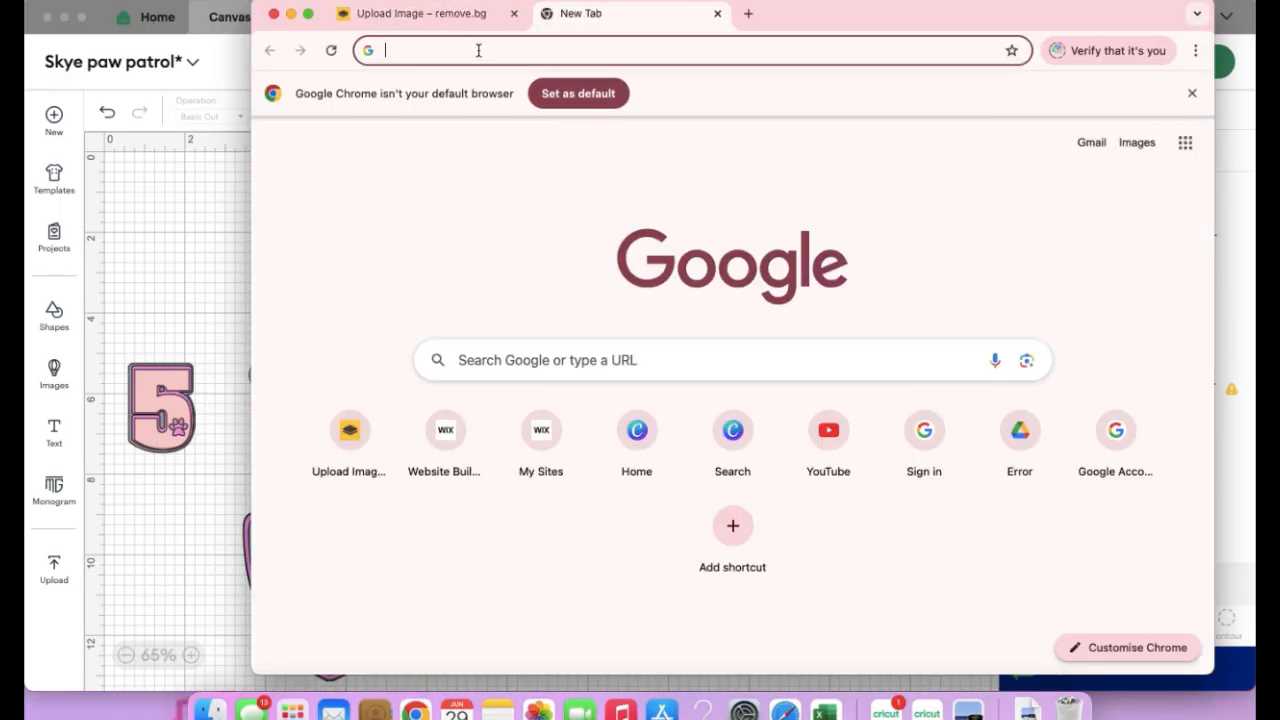
type("paw patr")
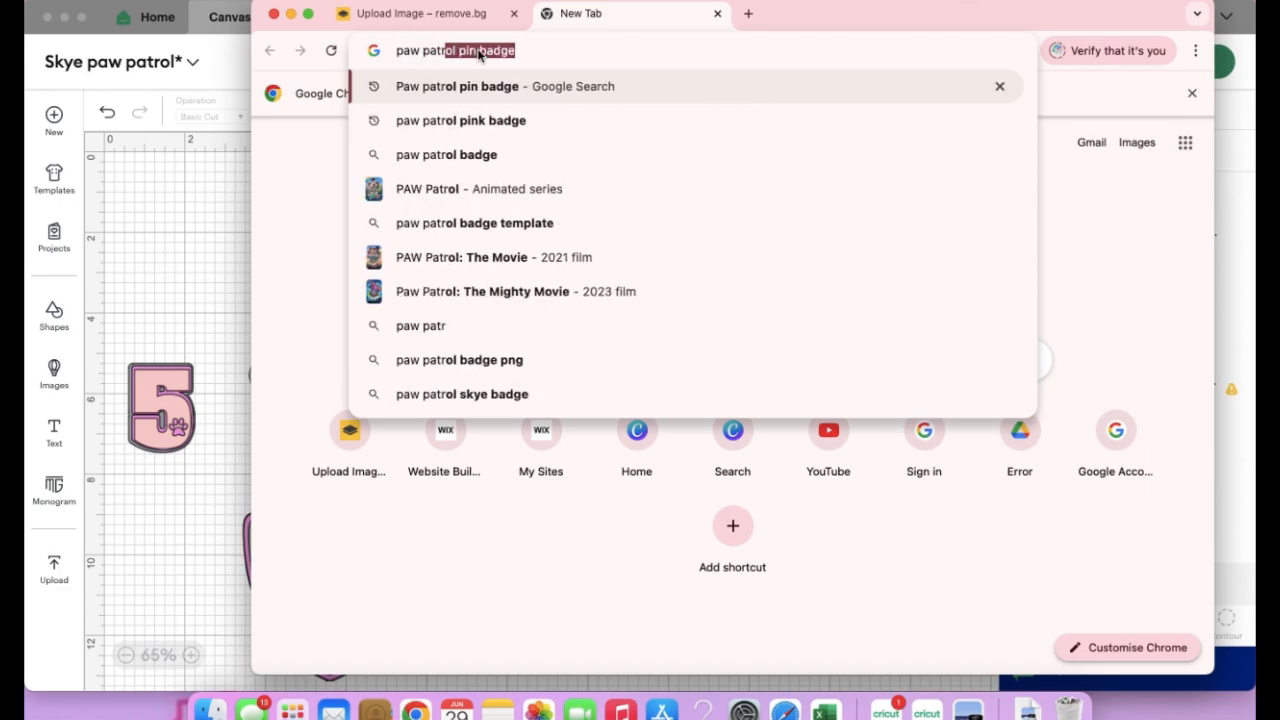
type("ol pink b")
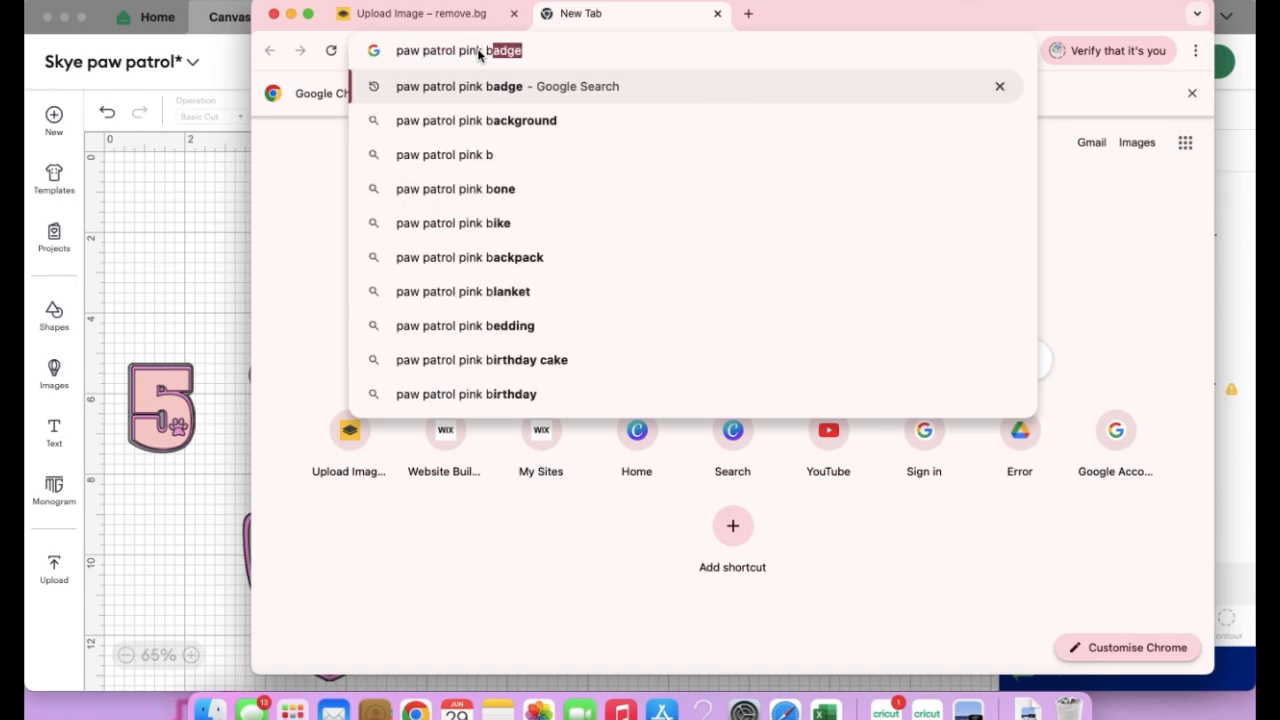
type("adge")
key("Return")
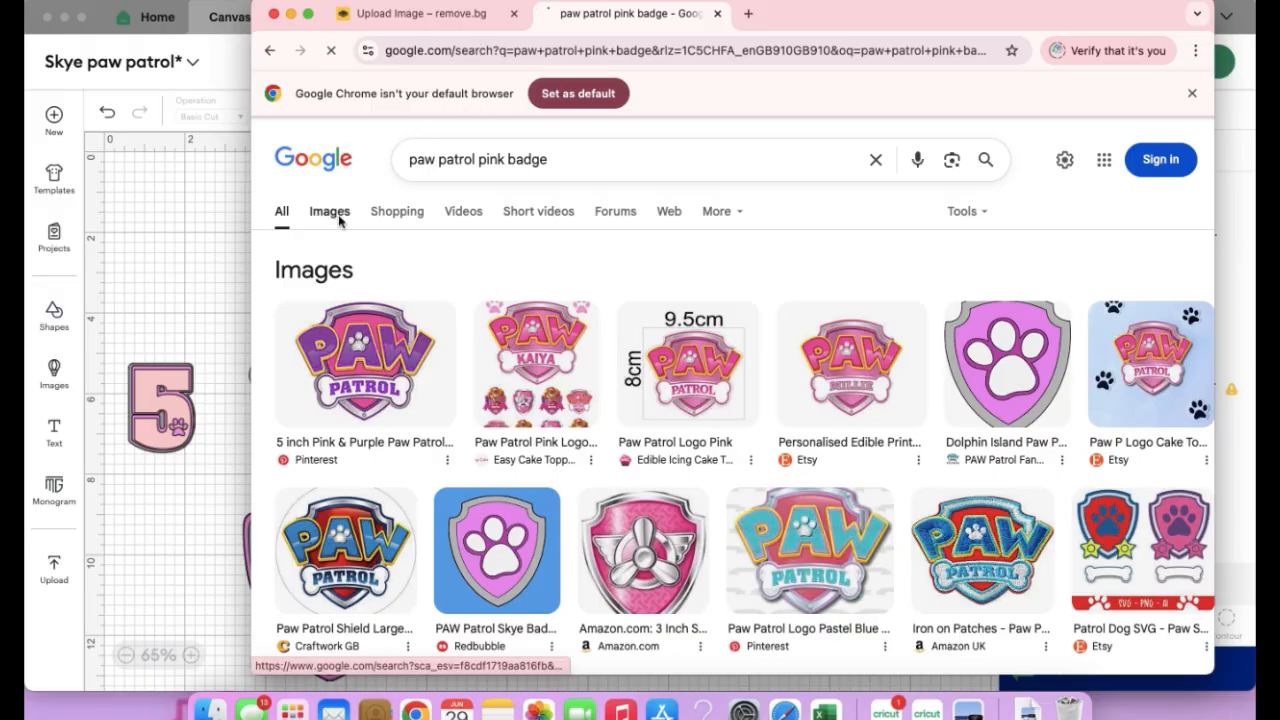
left_click(333, 216)
Save the pink winged-propeller badge from the image results to the desktop and upload that file to remove.bg
left_click(65, 18)
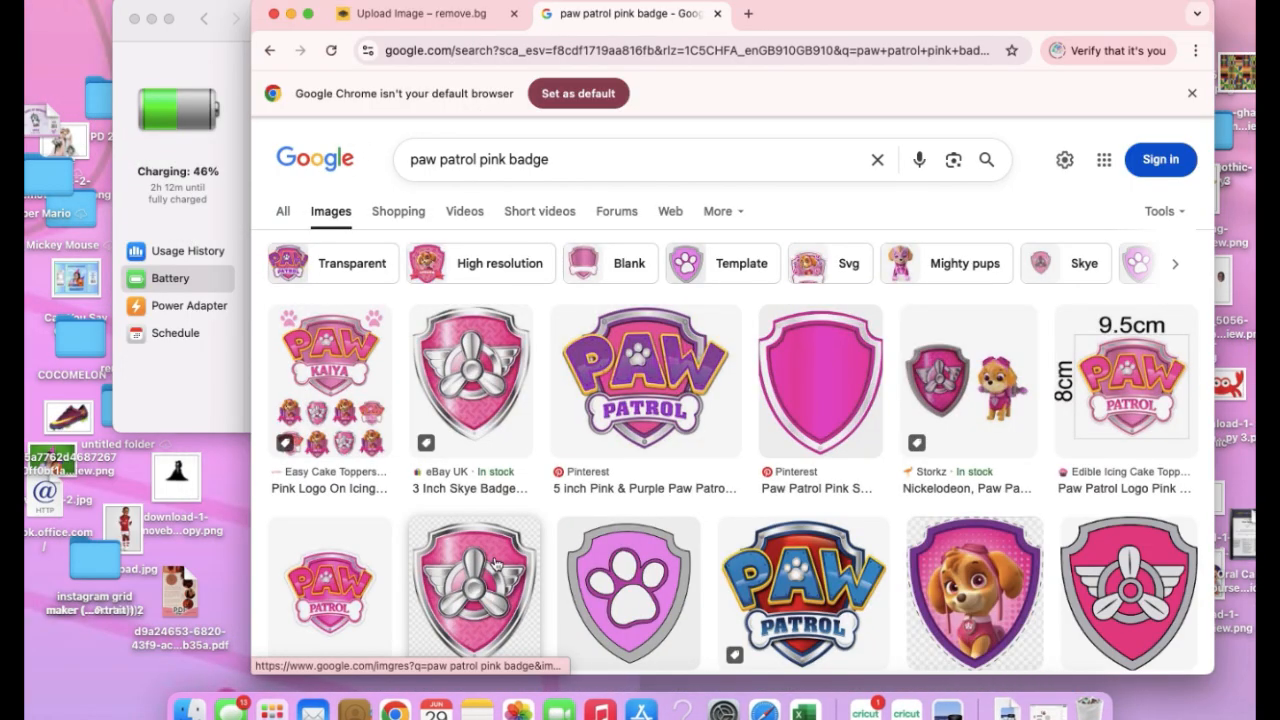
left_click_drag(477, 592, 92, 684)
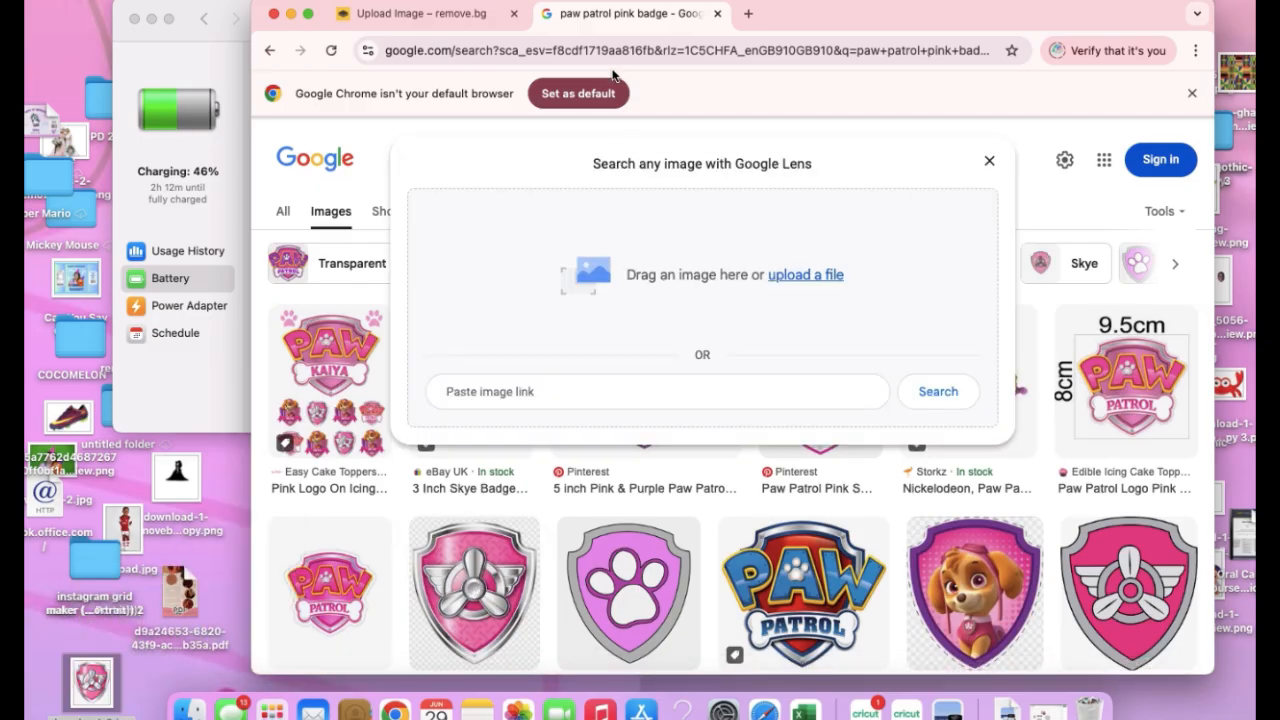
left_click(420, 14)
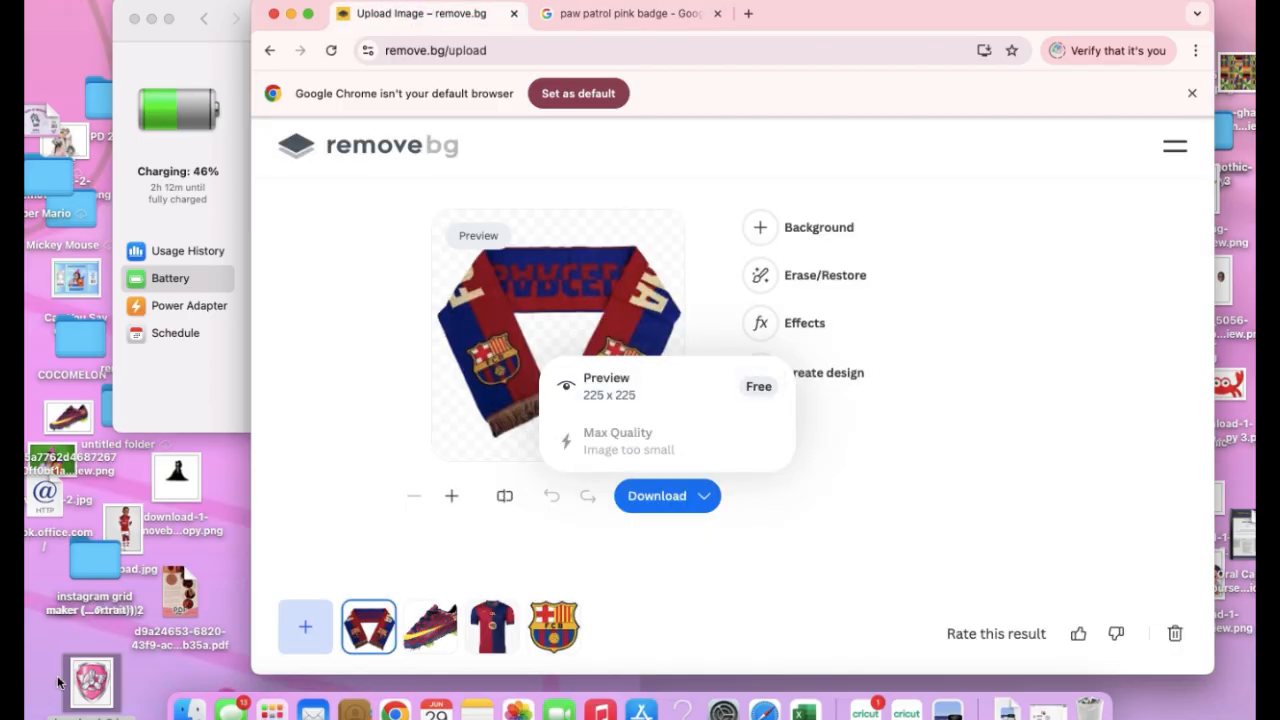
left_click_drag(88, 690, 431, 424)
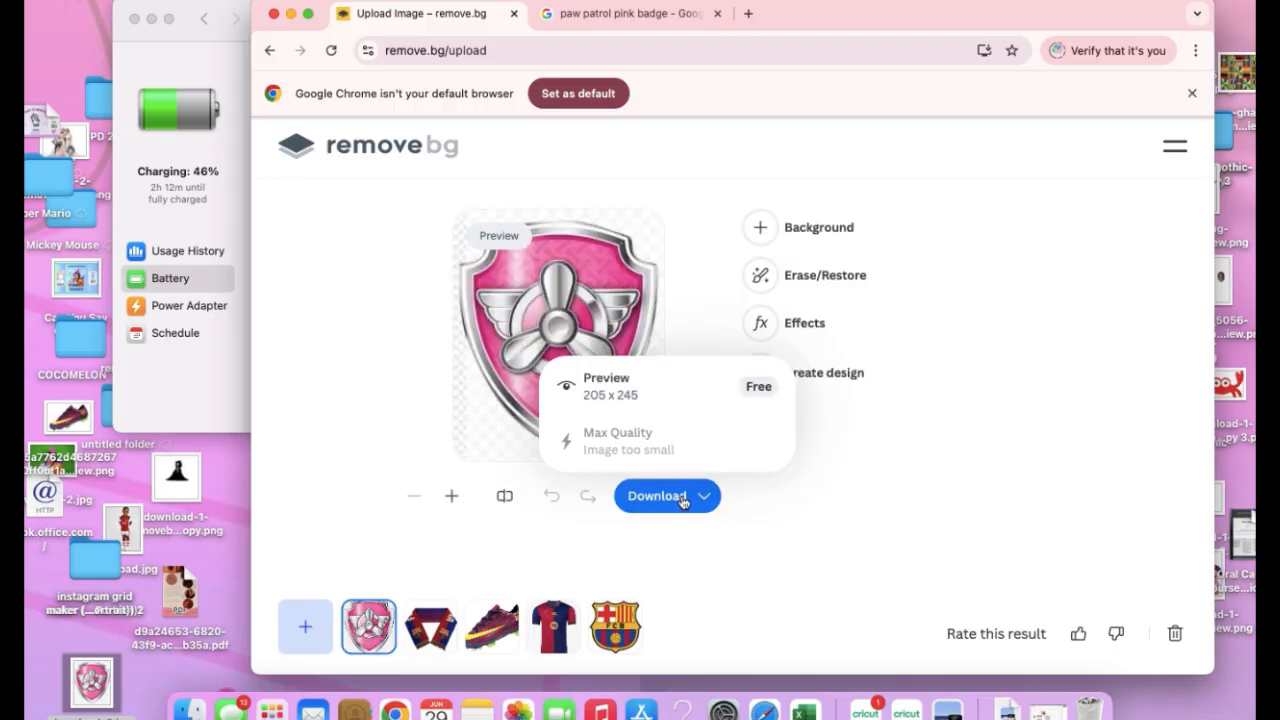
Download the free background-removed preview of the badge, discard the original desktop copy and put the new file on the desktop
left_click(644, 400)
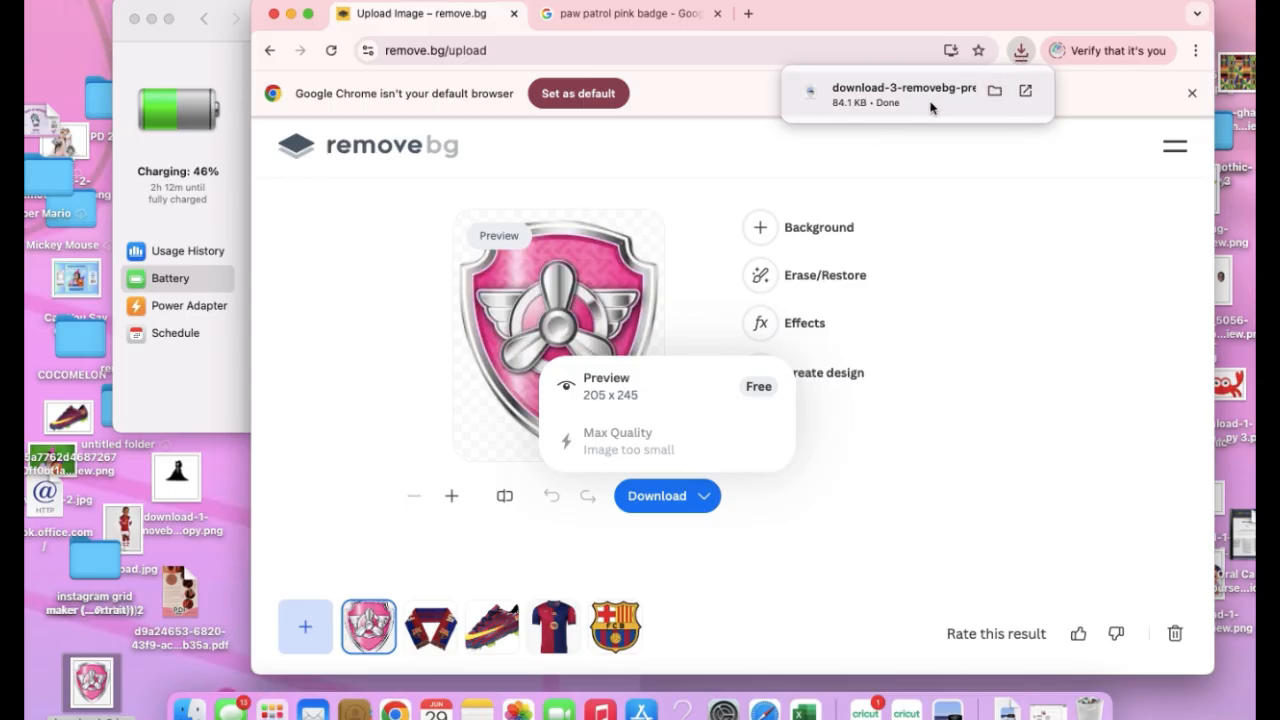
left_click_drag(100, 667, 1106, 706)
left_click_drag(945, 105, 96, 688)
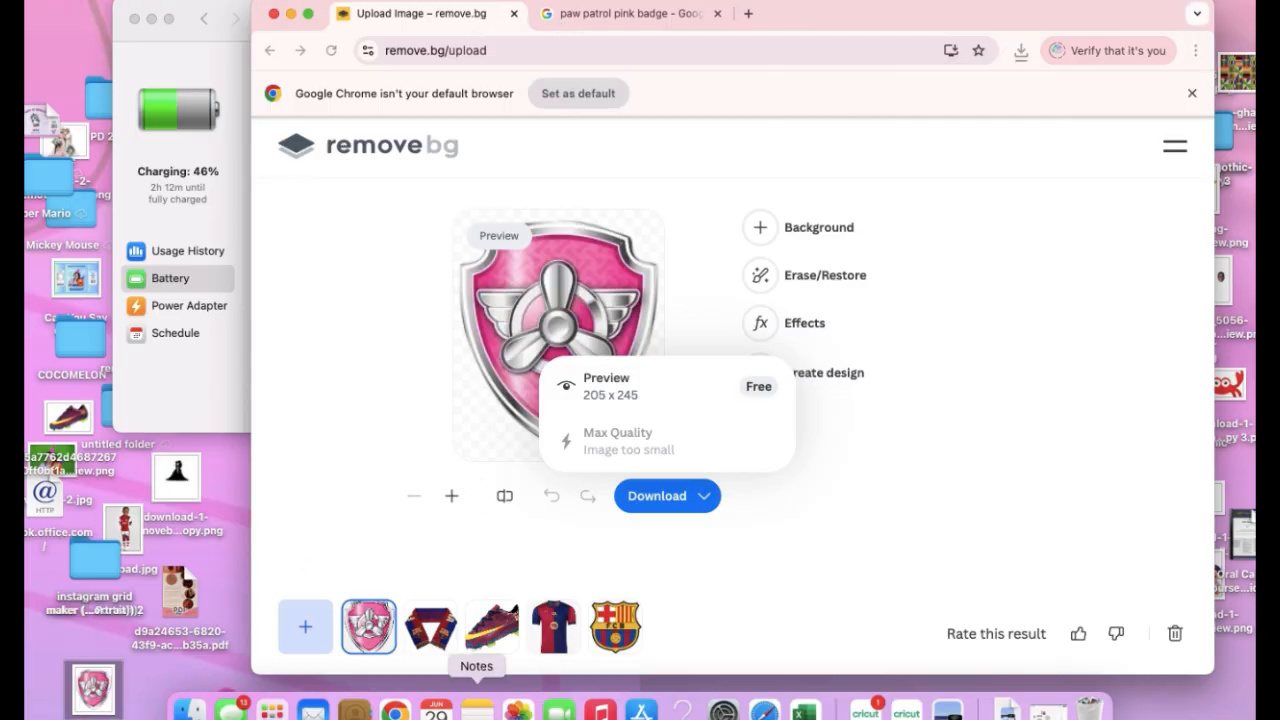
Switch to Cricut Design Space and load the download-3 removebg badge PNG from the Desktop as an image upload
left_click_drag(476, 708, 866, 710)
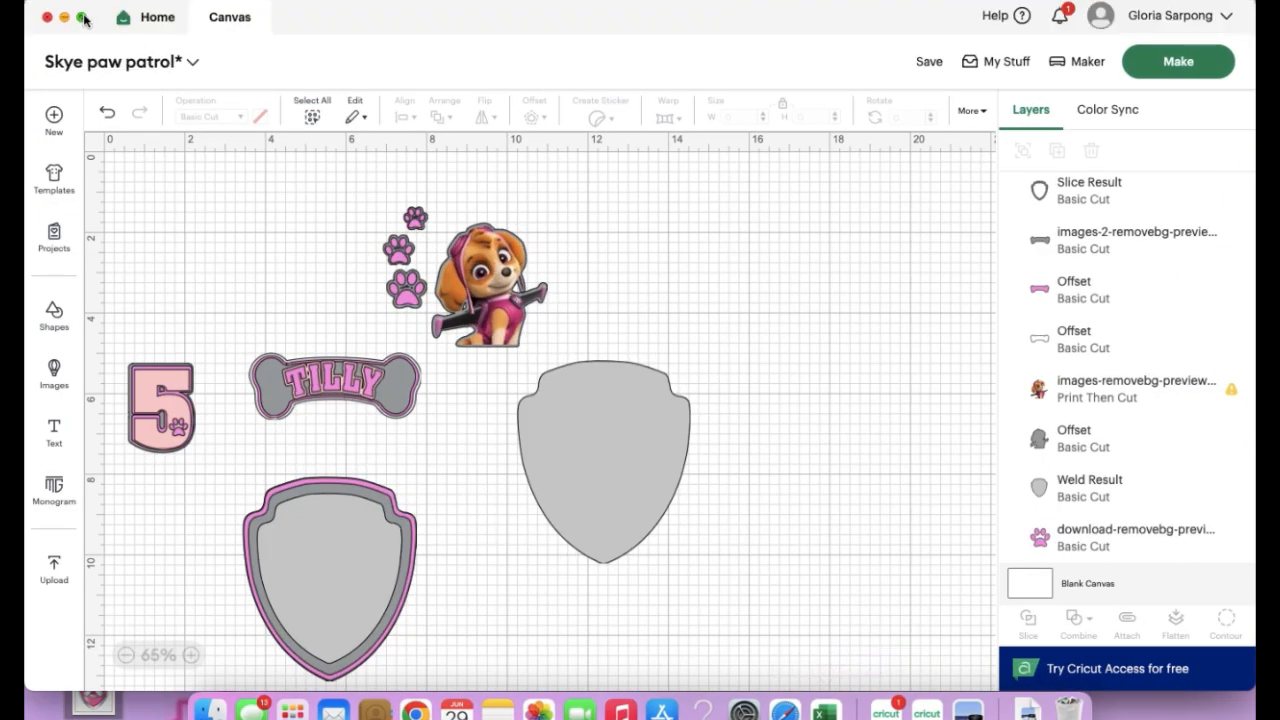
left_click(83, 17)
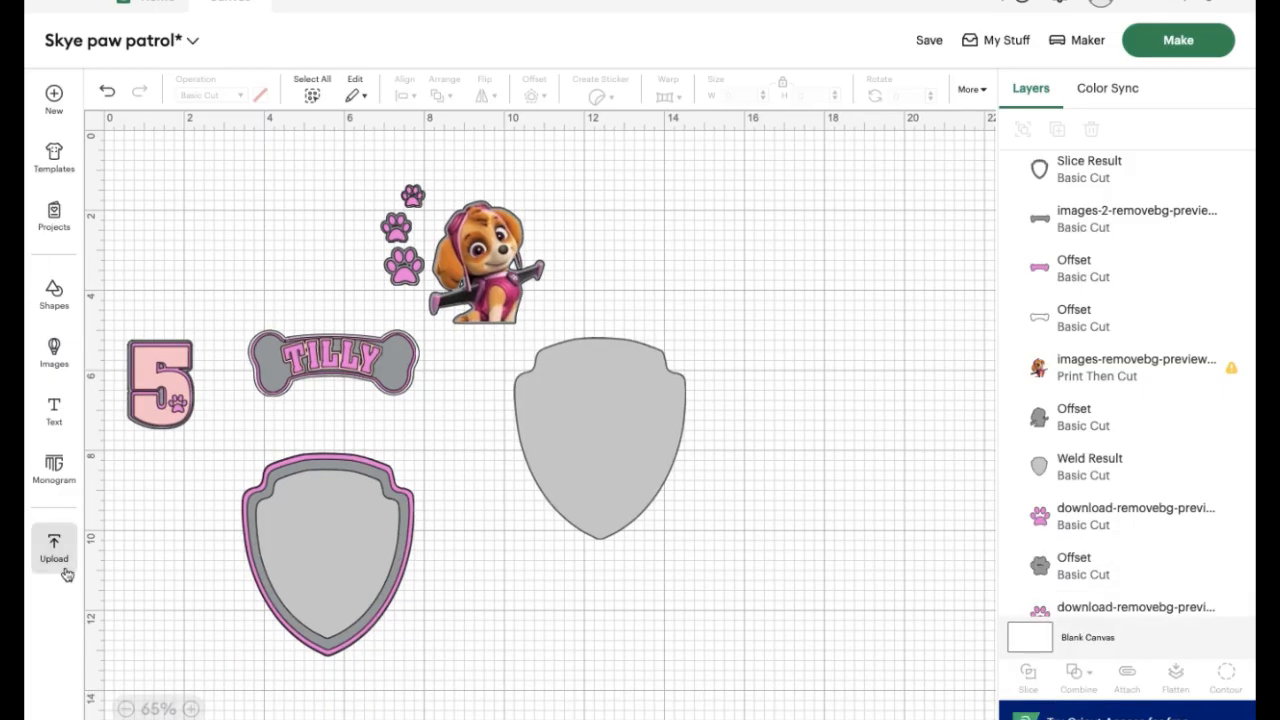
left_click(66, 572)
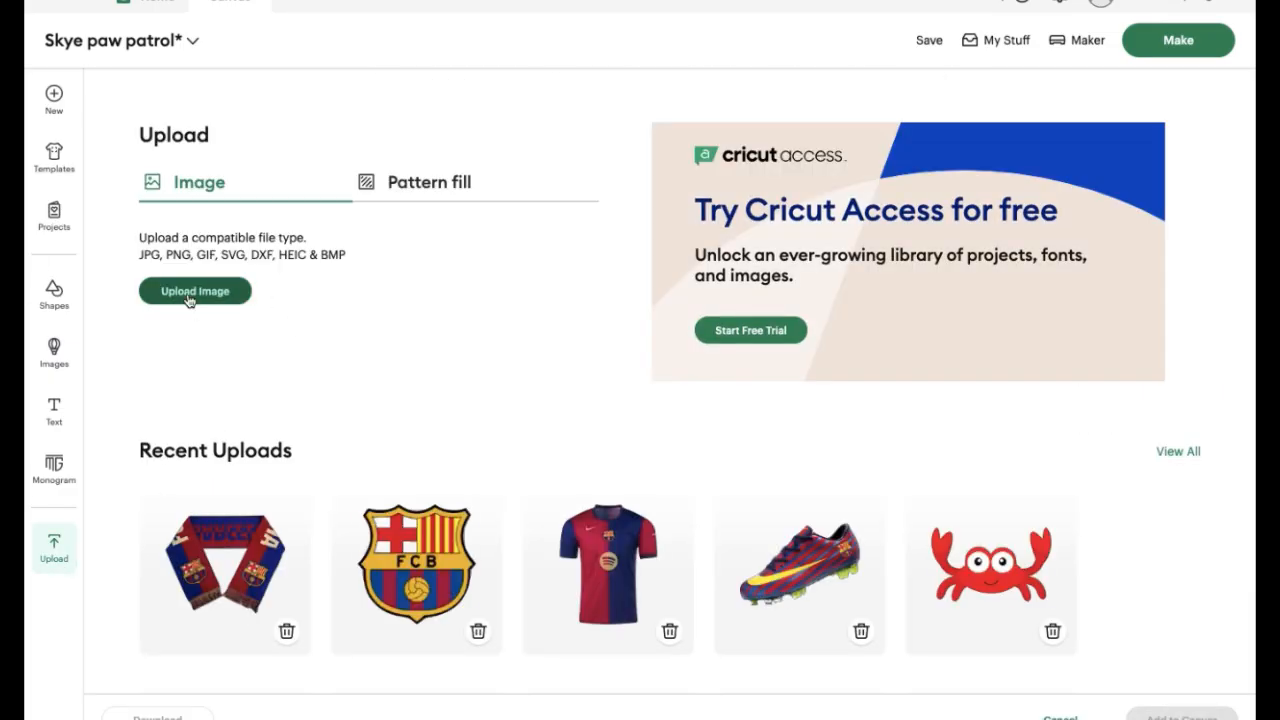
left_click(189, 296)
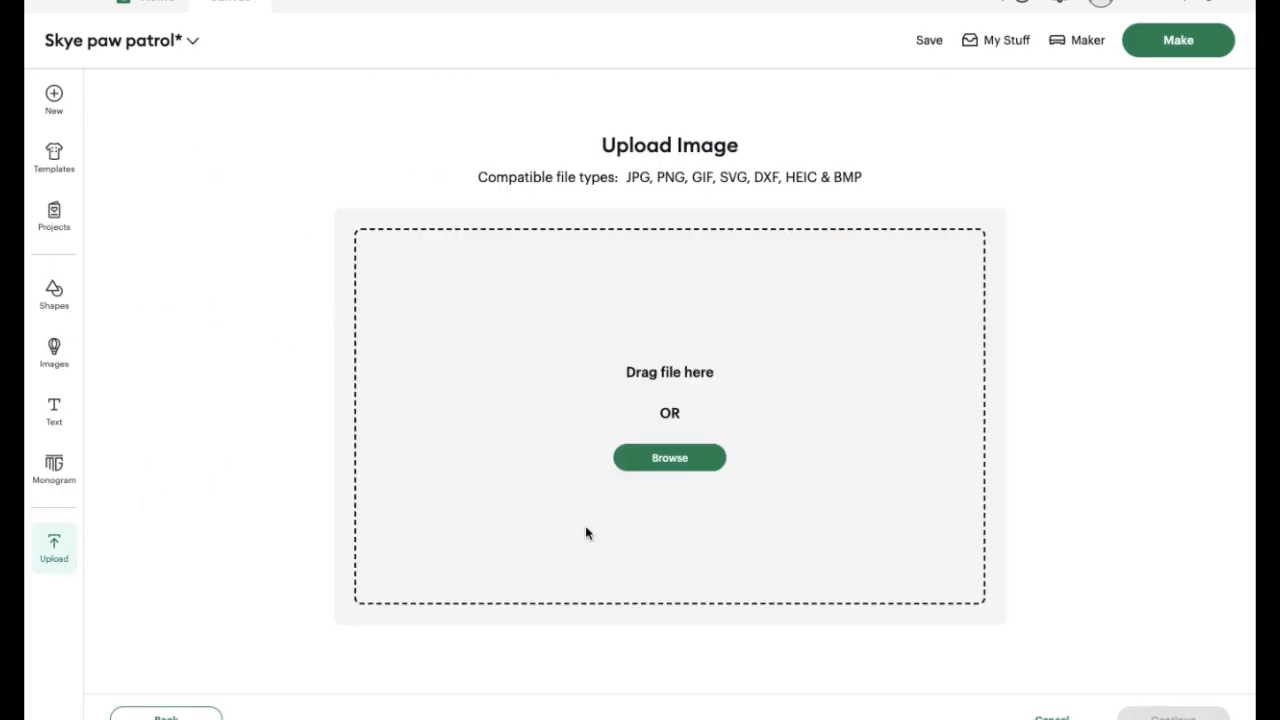
left_click(631, 457)
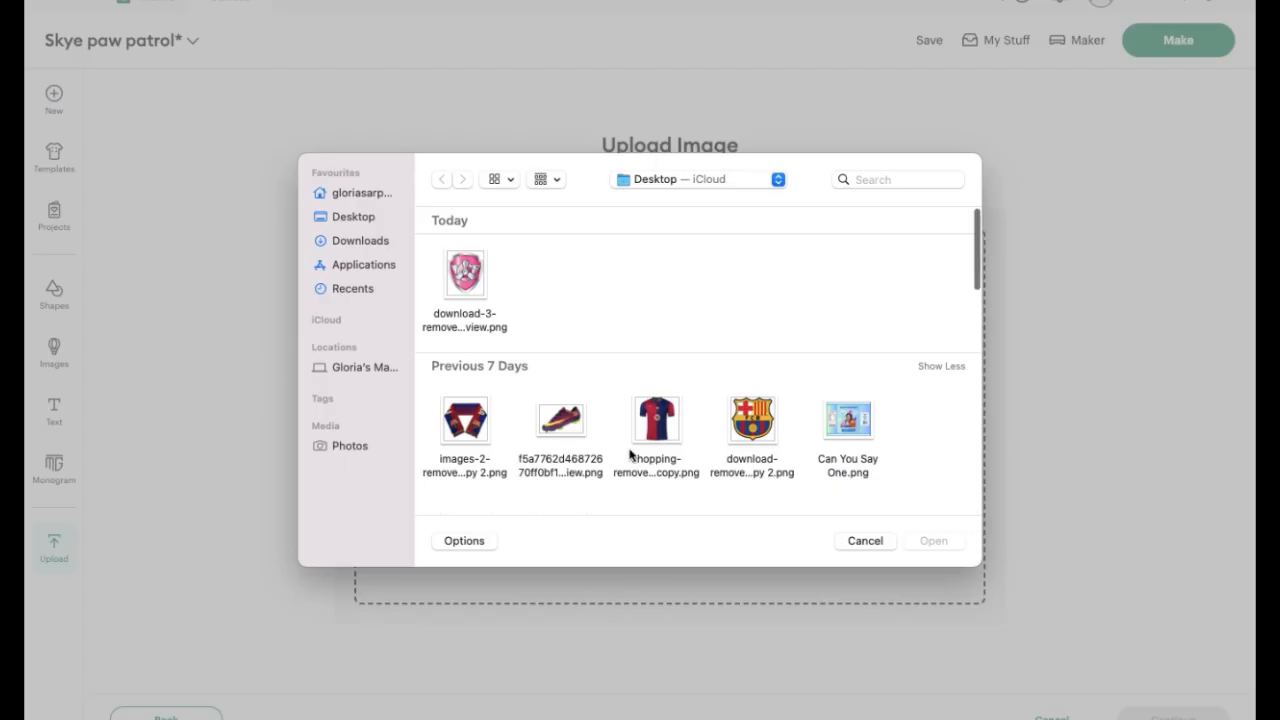
left_click(455, 282)
double_click(455, 282)
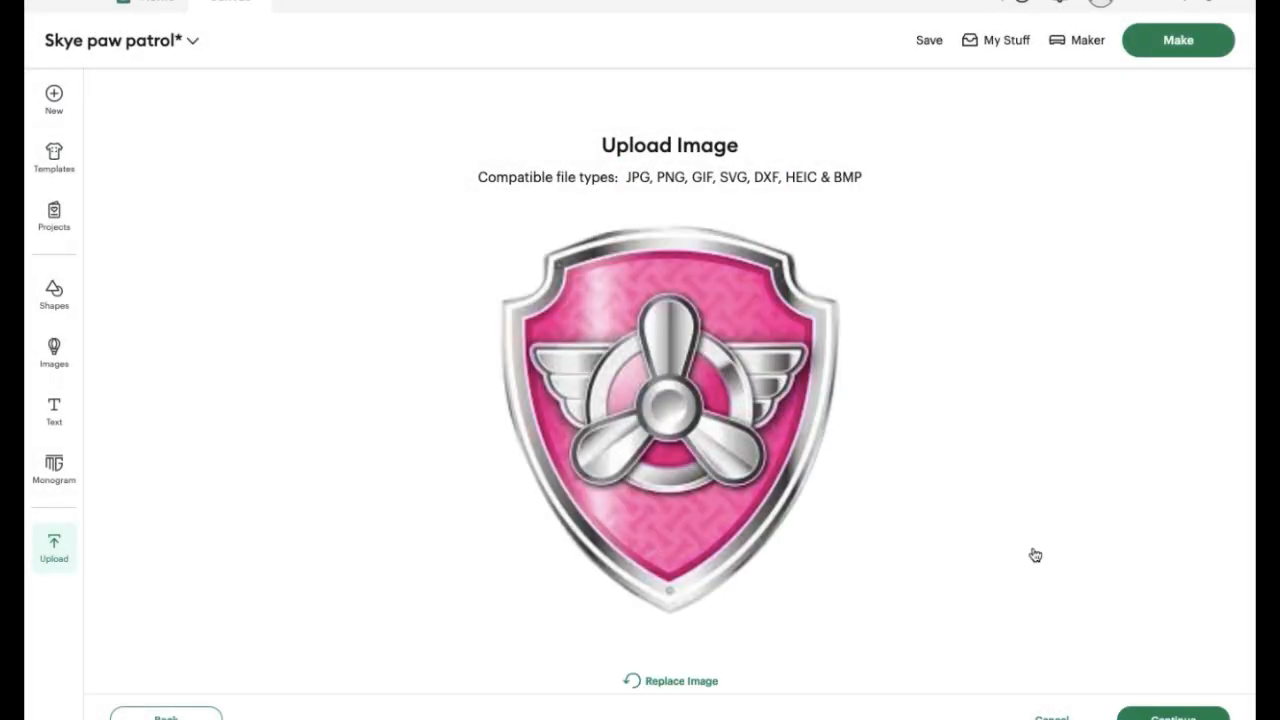
Convert the badge upload to a Flat Graphic without further background removal, add it to the canvas and collapse the image library
left_click(1193, 716)
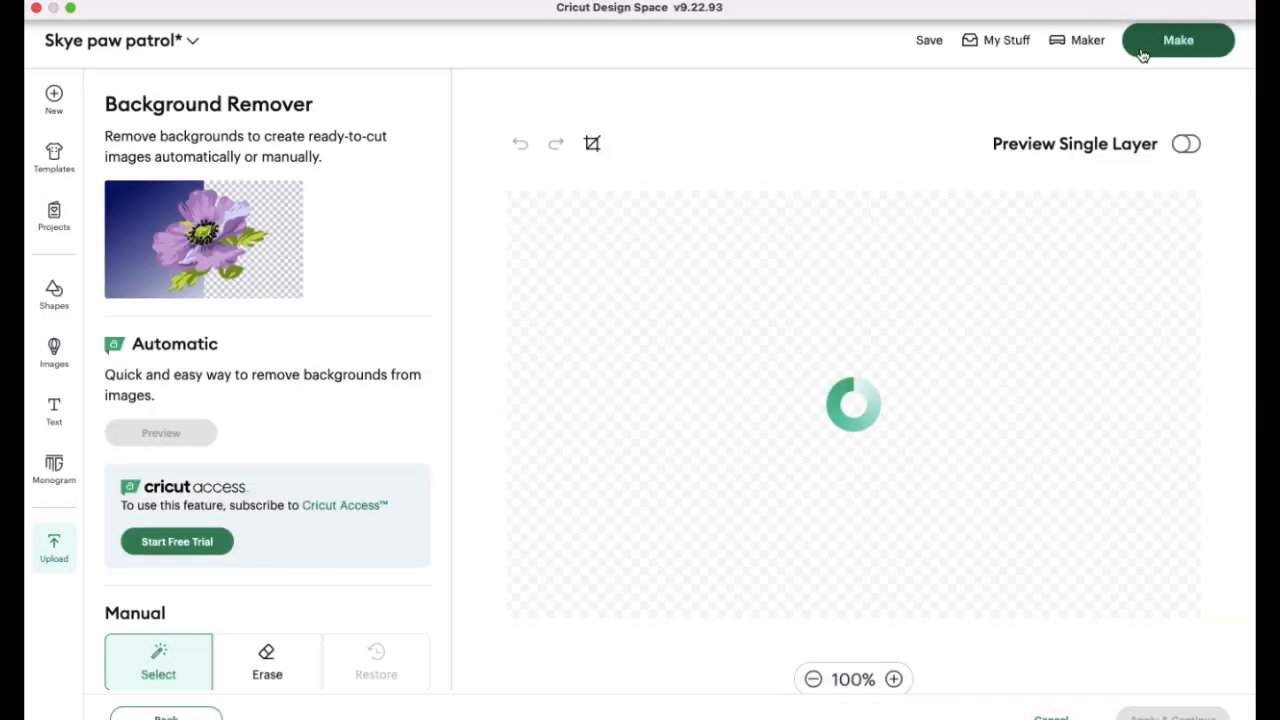
left_click(1172, 716)
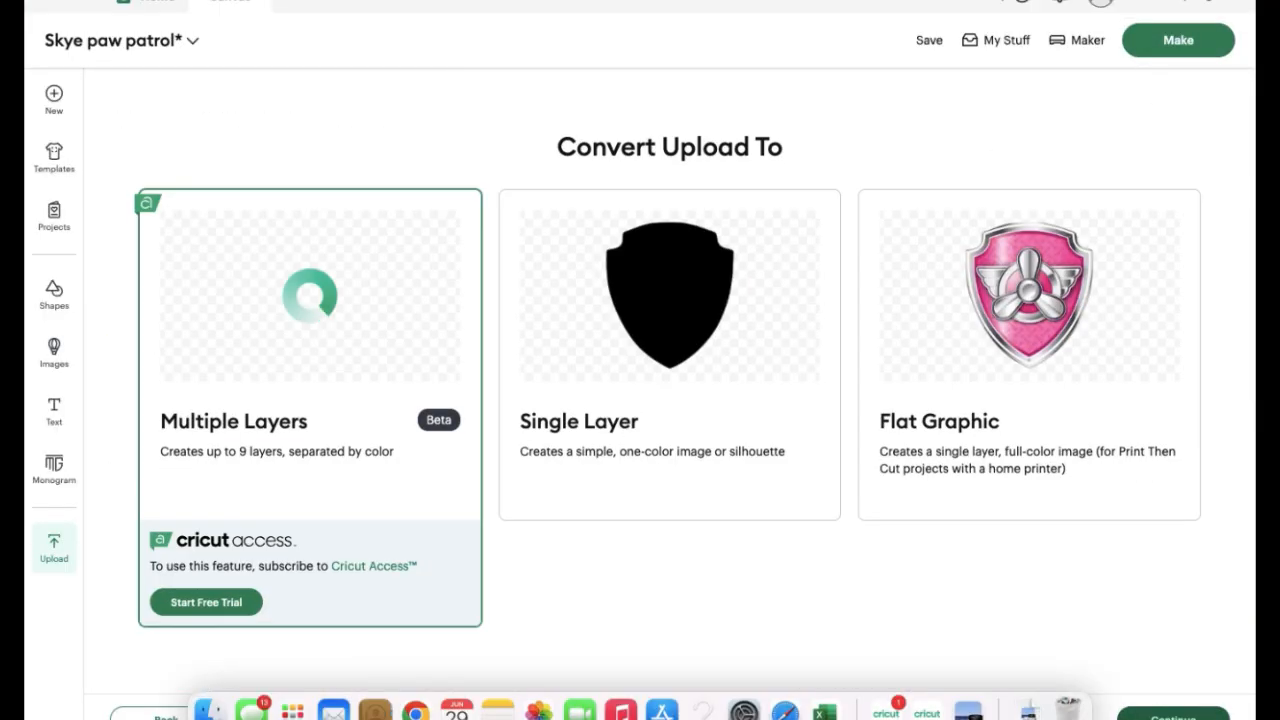
left_click(1090, 295)
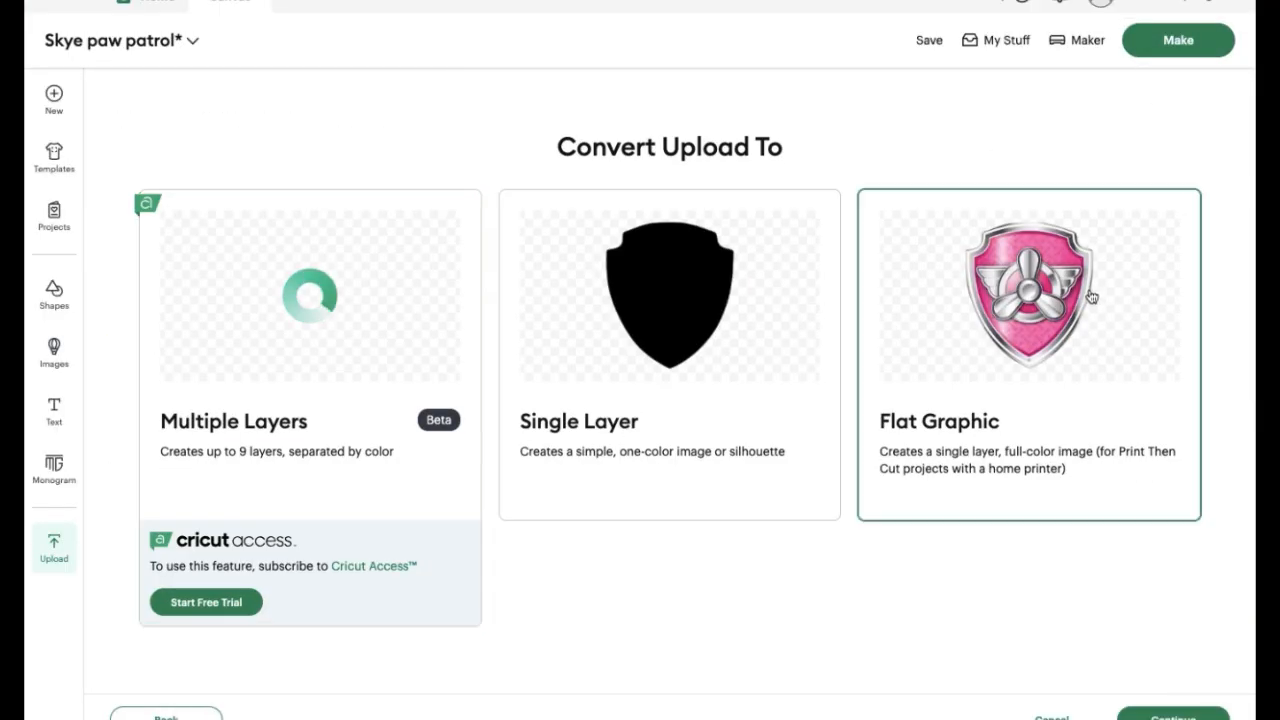
left_click(1173, 716)
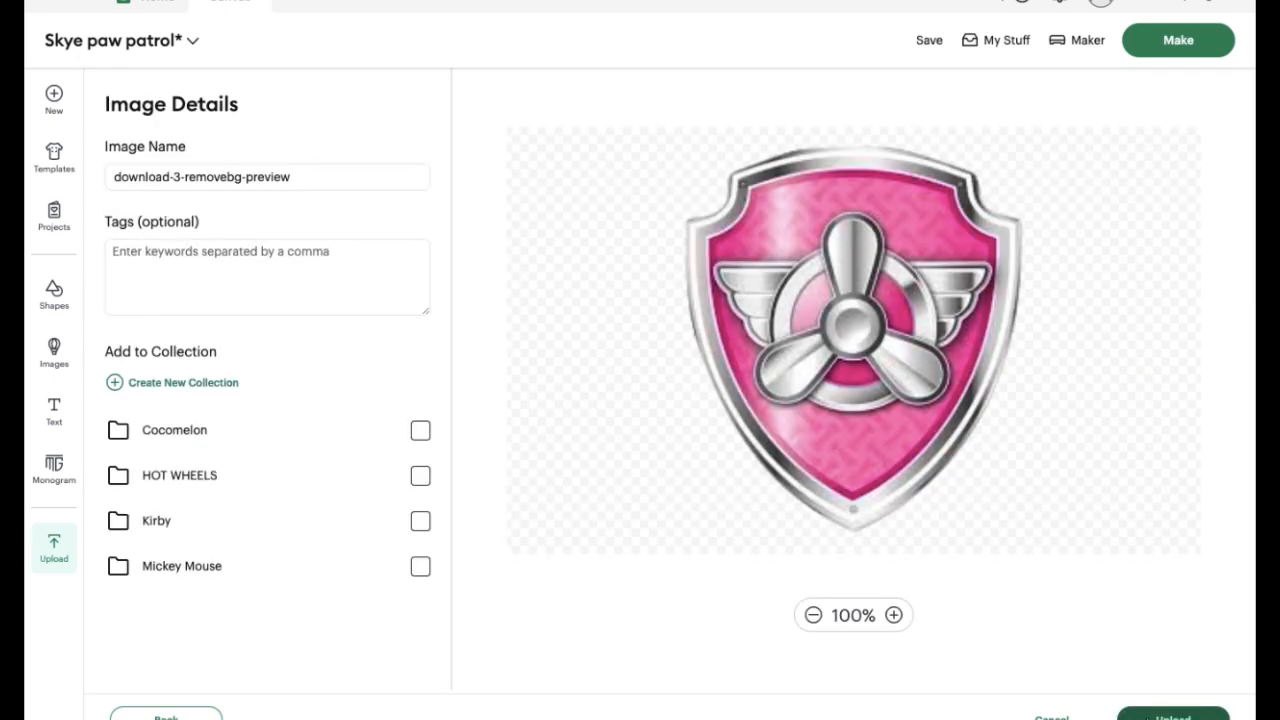
left_click(1148, 712)
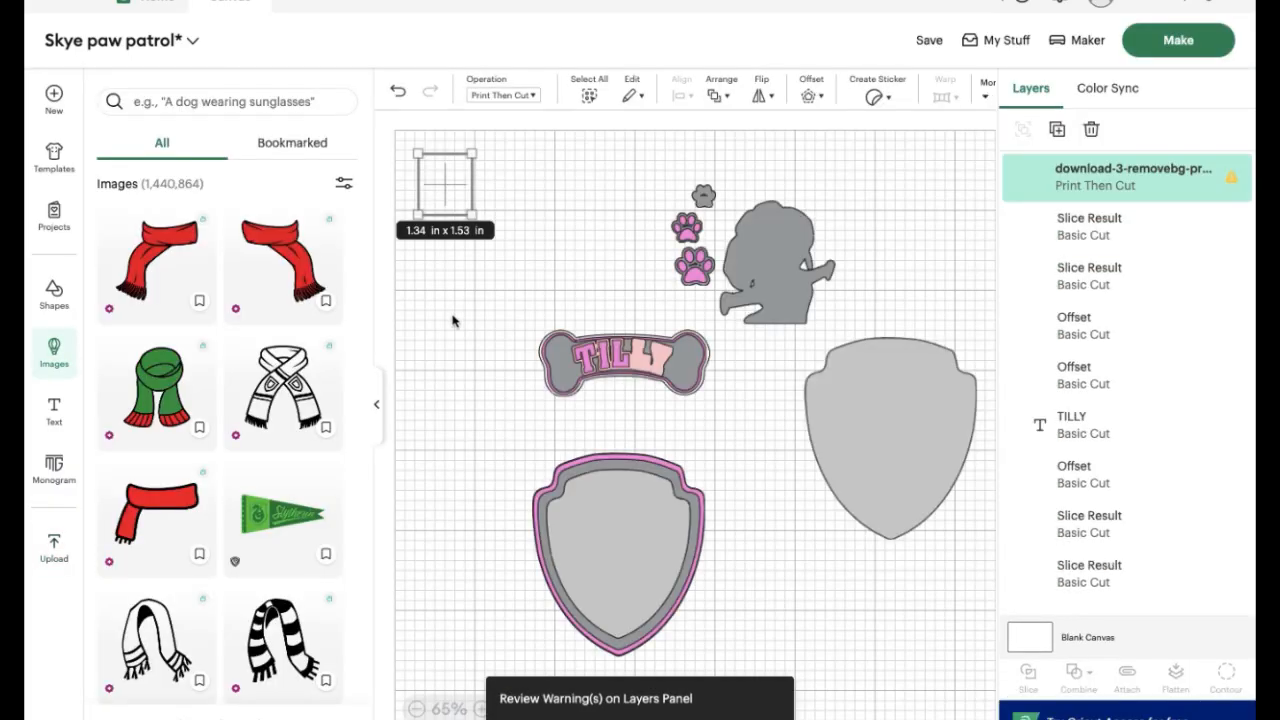
left_click(378, 406)
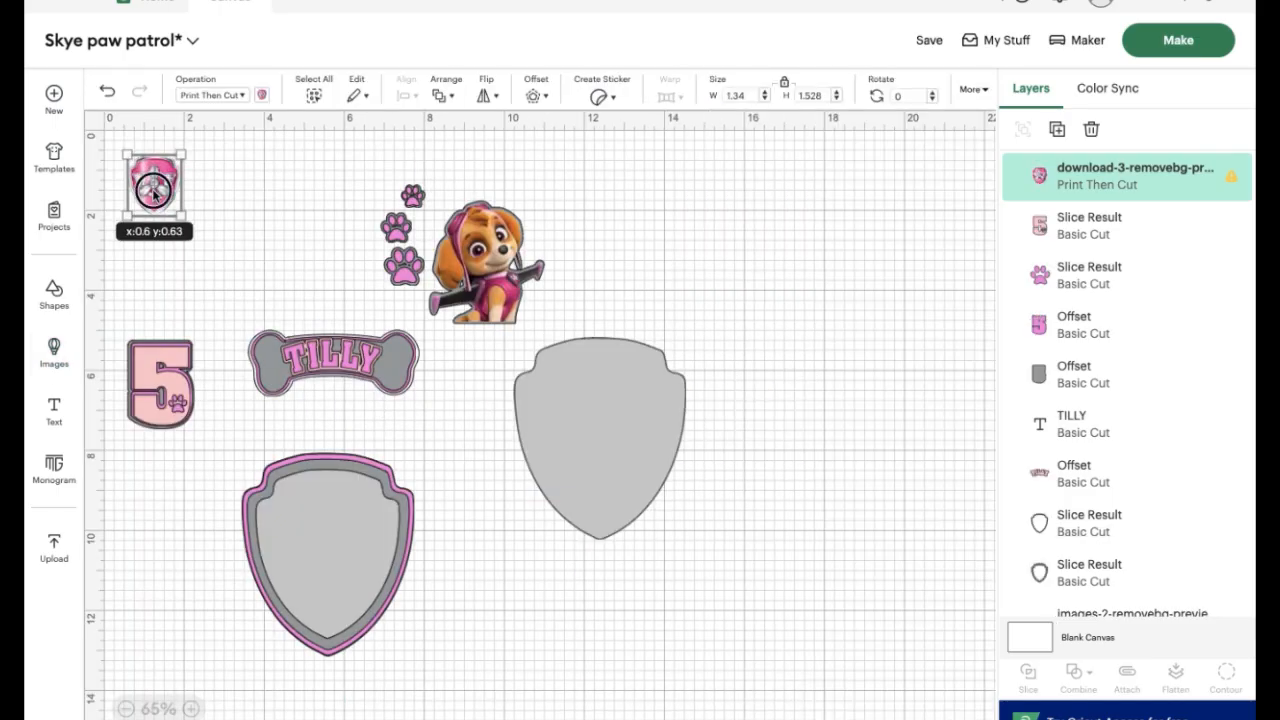
Place the badge beside the framed shield at about 1.23 x 1.4 in and add a 0.06 in rounded-corner offset
left_click_drag(155, 190, 471, 490)
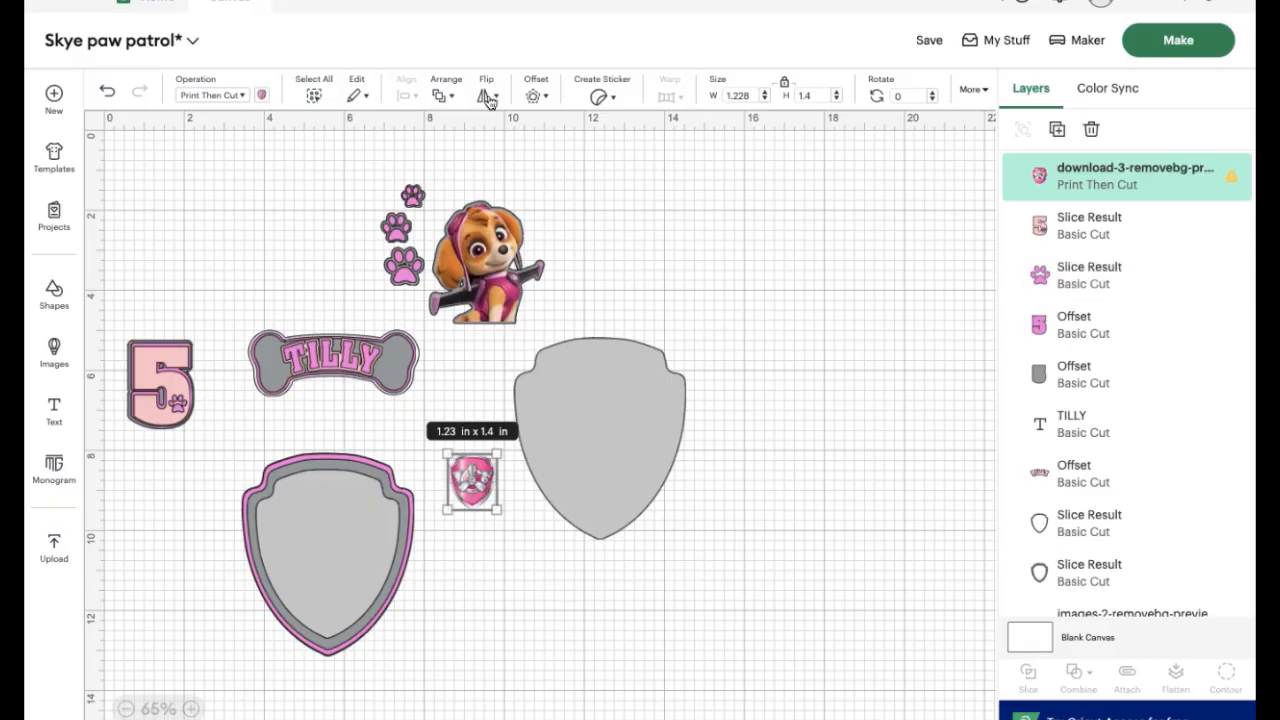
left_click(533, 96)
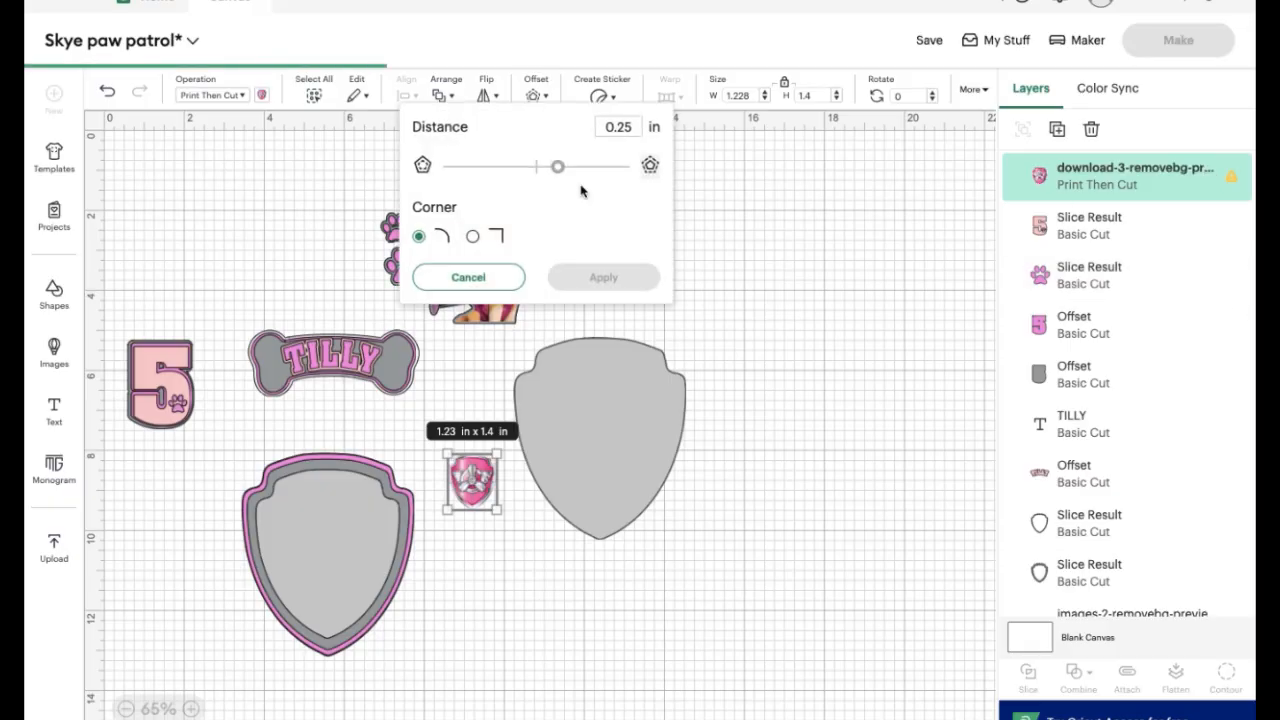
left_click(630, 122)
key("BackSpace")
key("BackSpace")
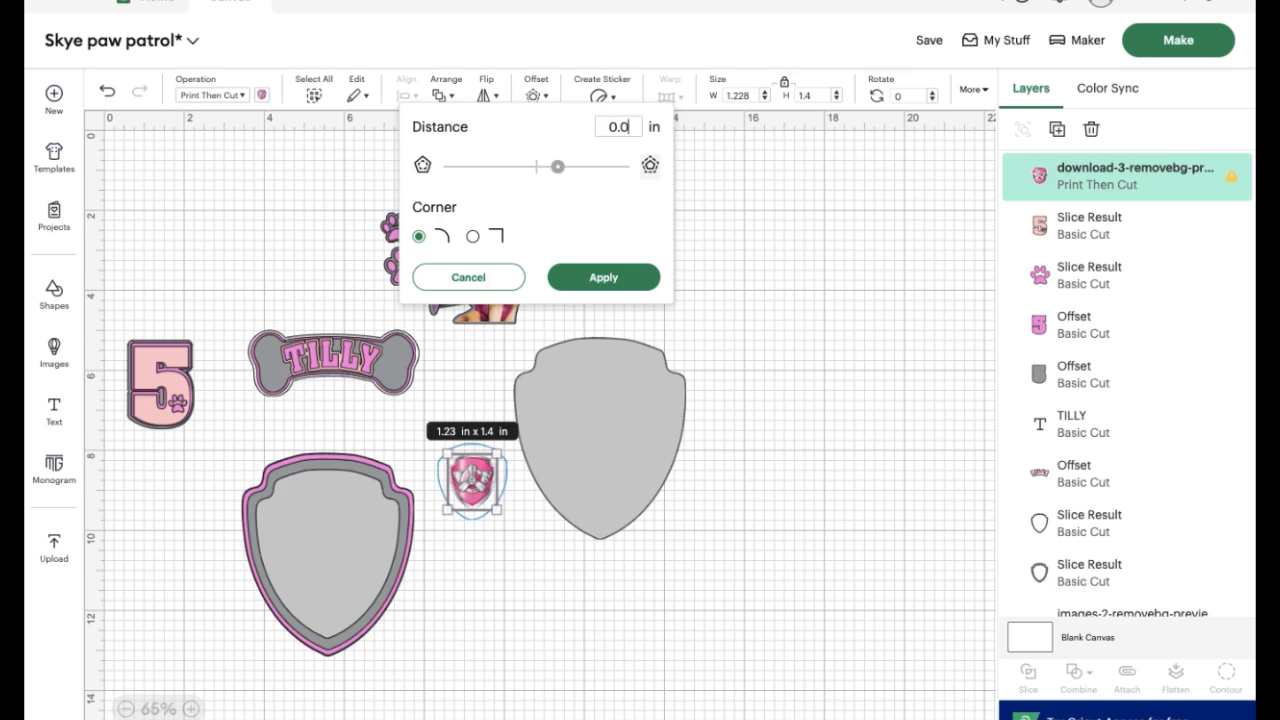
type("06")
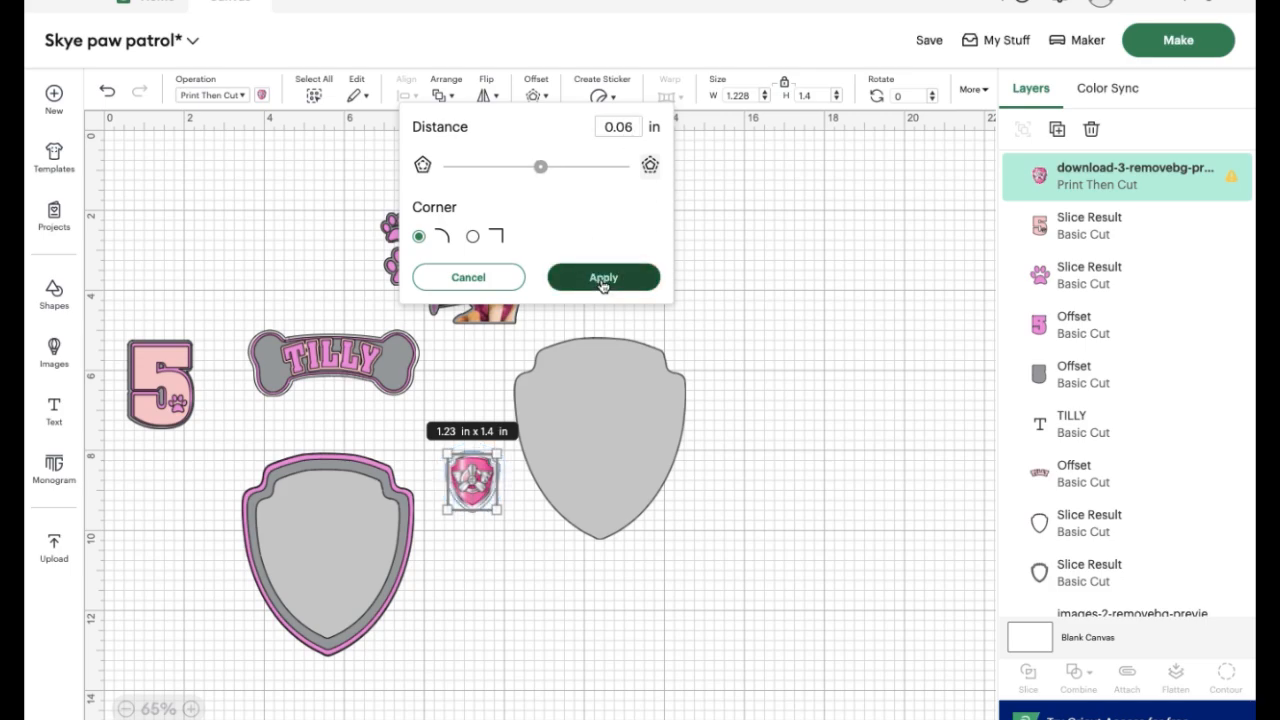
left_click(602, 278)
Change the badge offset's operation to Basic Cut and colour it with the pink already used in the project
left_click(226, 96)
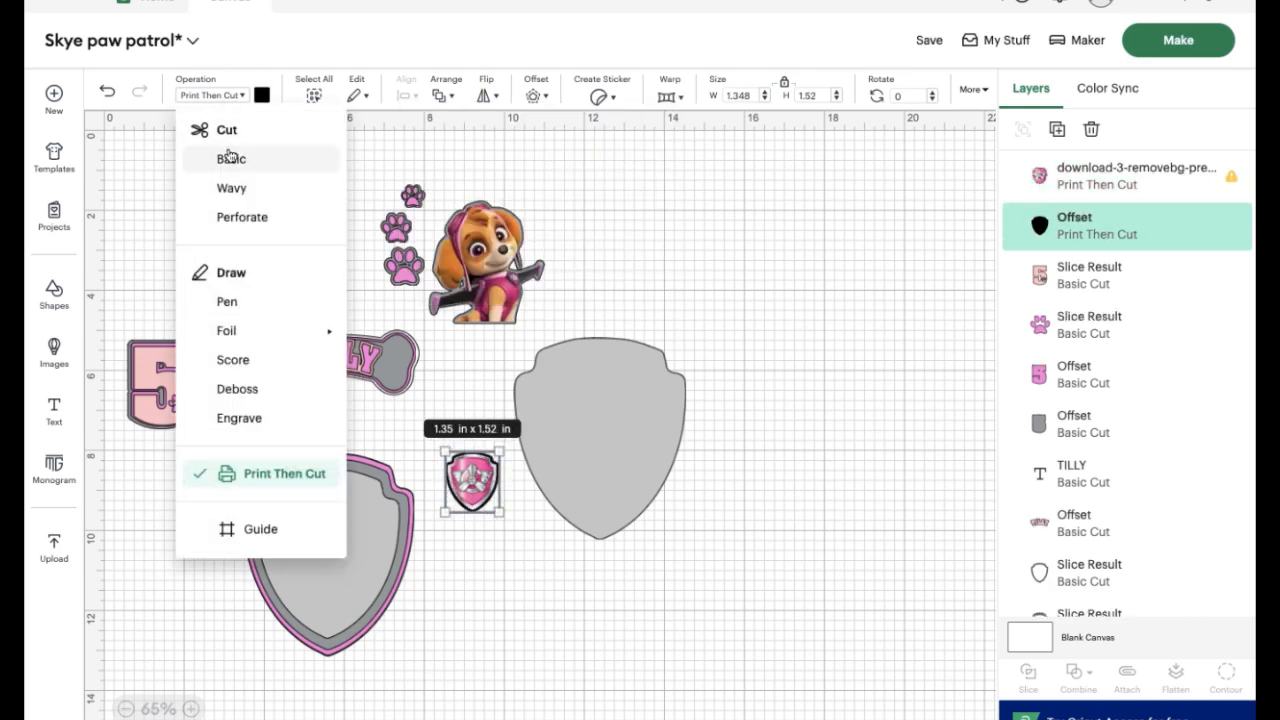
left_click(232, 161)
left_click(260, 95)
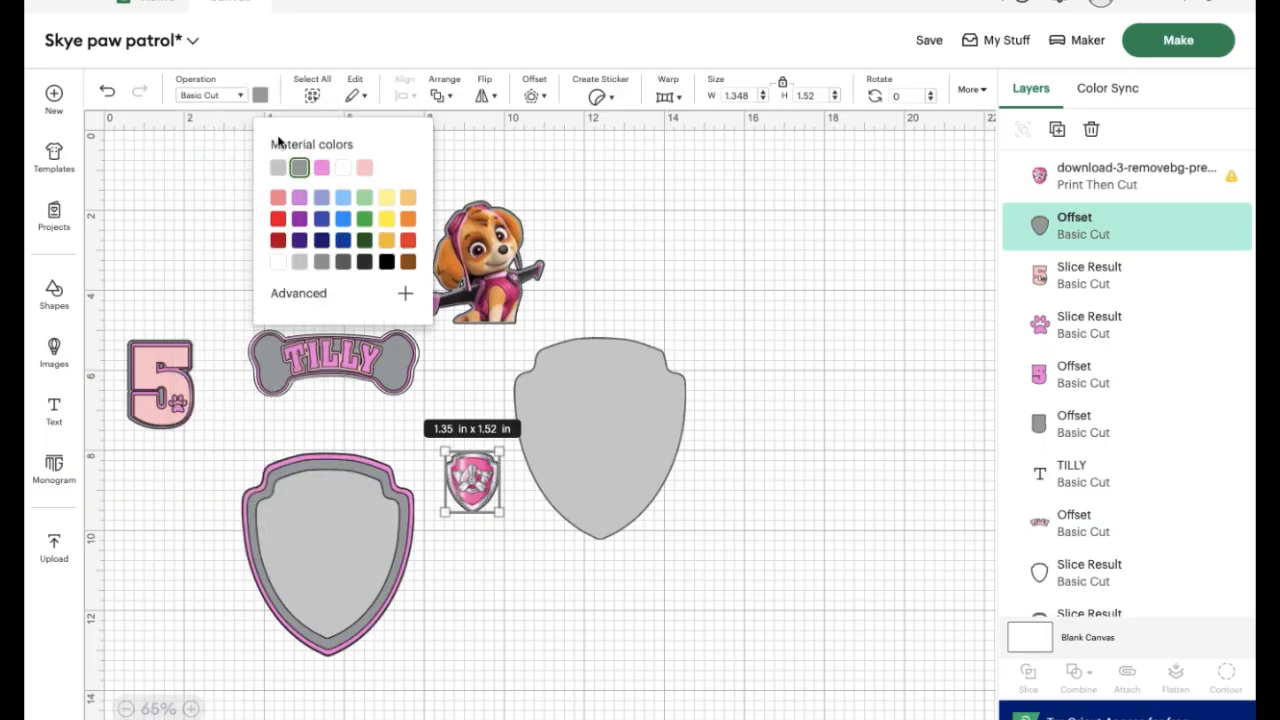
left_click(321, 168)
left_click(481, 607)
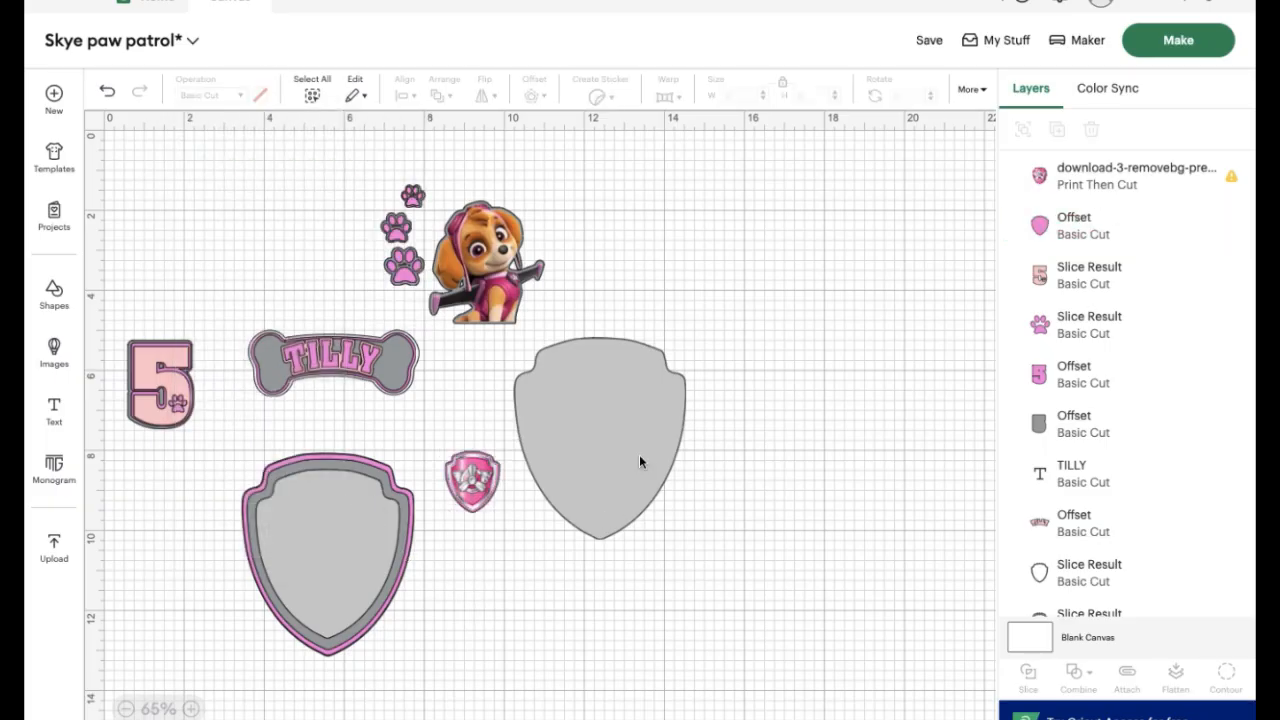
Move the loose grey shield onto the framed shield, and place the bone nameplate across its lower tip, brought to the front
left_click_drag(638, 459, 367, 577)
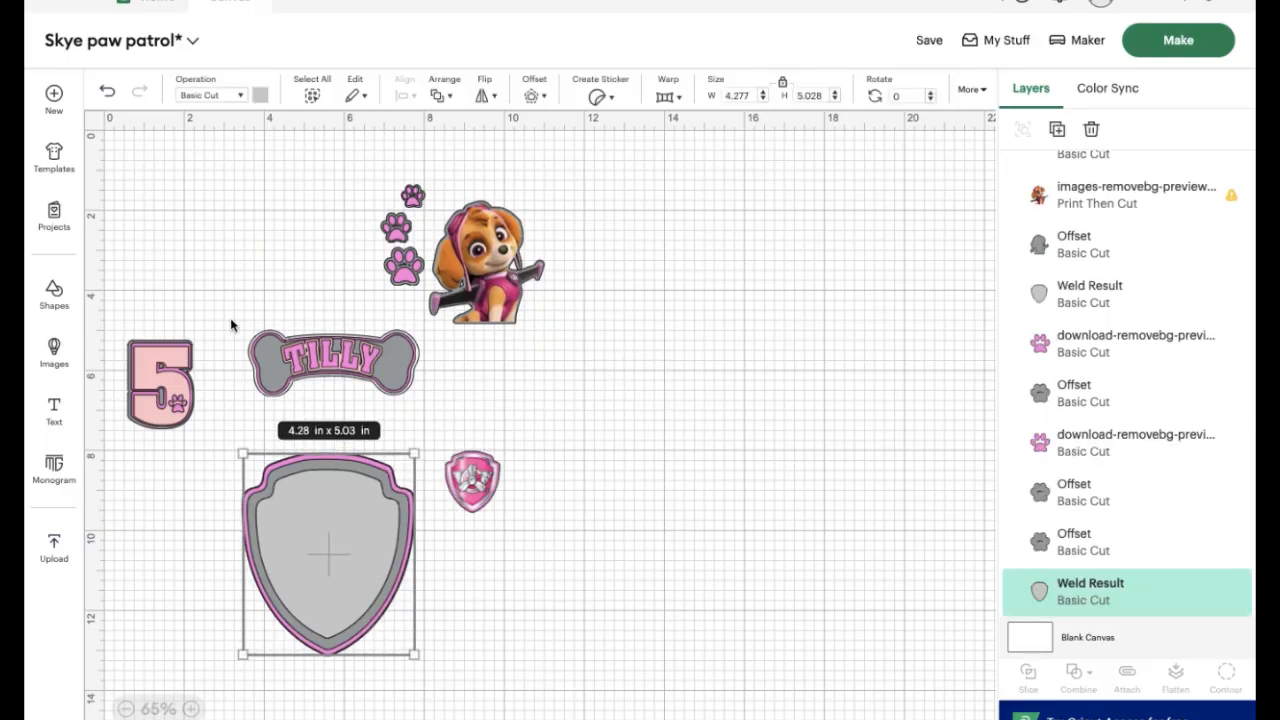
left_click_drag(226, 314, 436, 366)
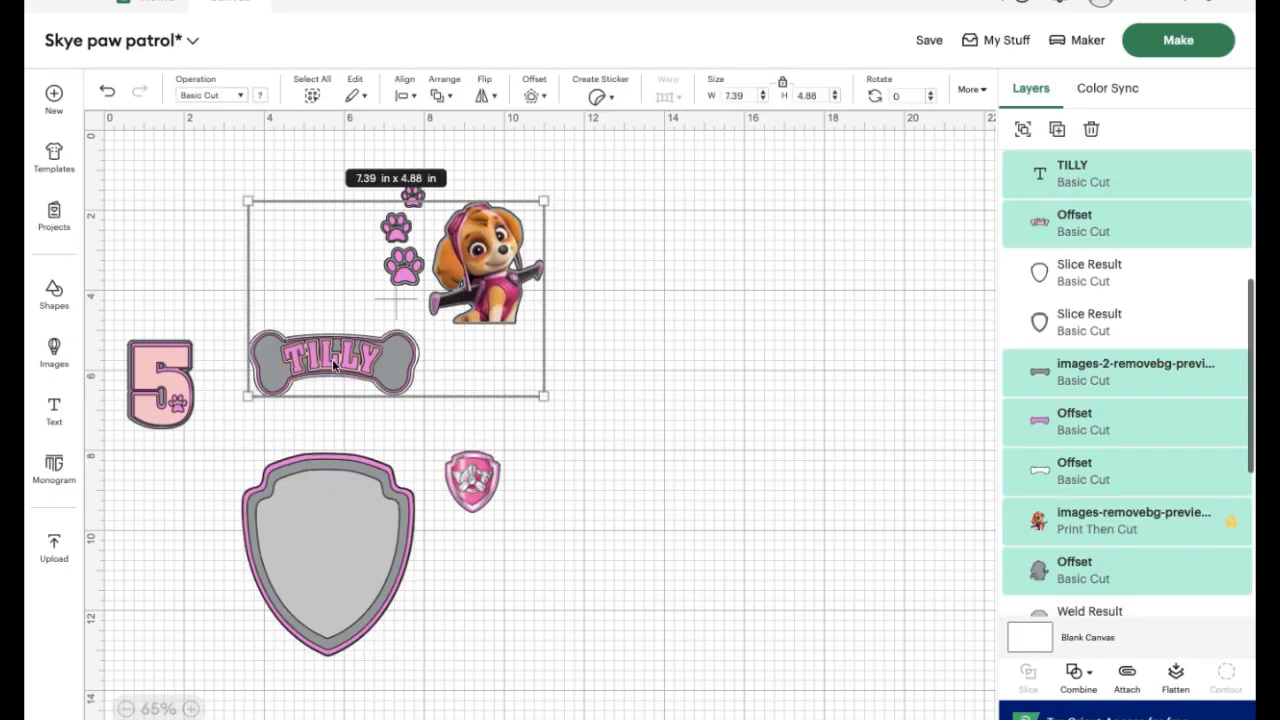
left_click(369, 423)
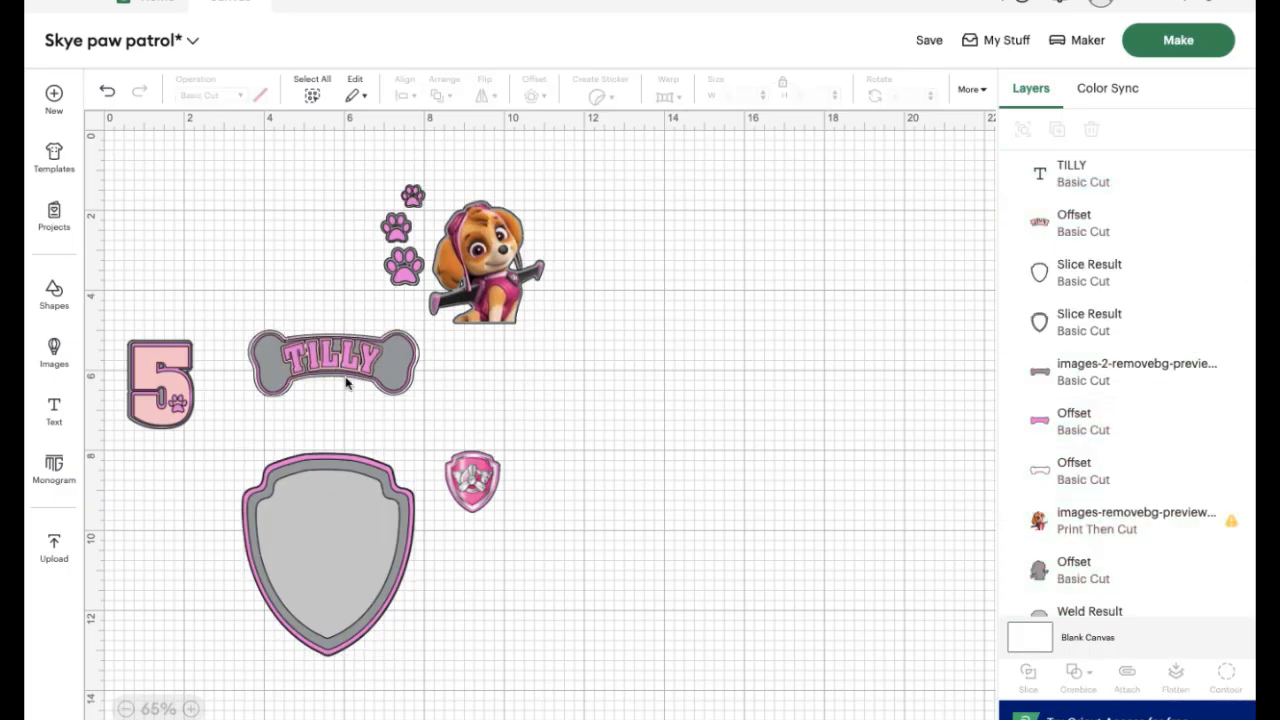
left_click(346, 383)
left_click(464, 390)
left_click_drag(406, 410, 335, 622)
left_click(449, 95)
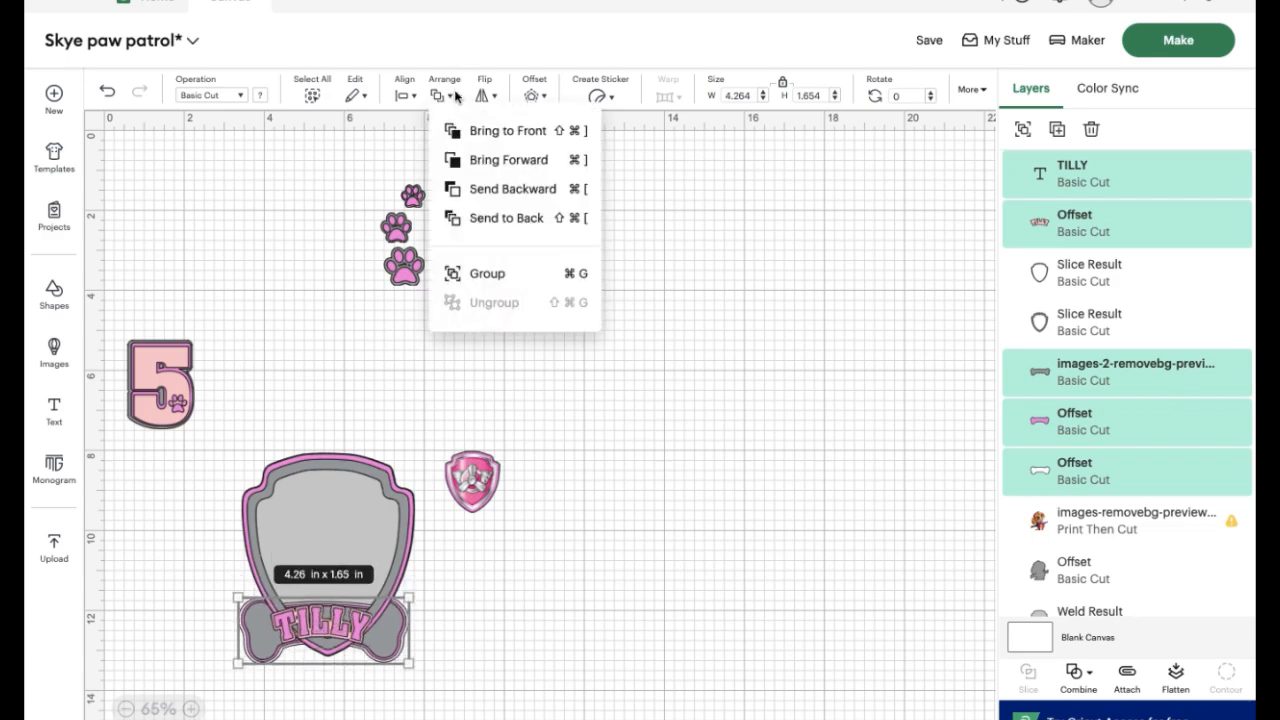
left_click(531, 130)
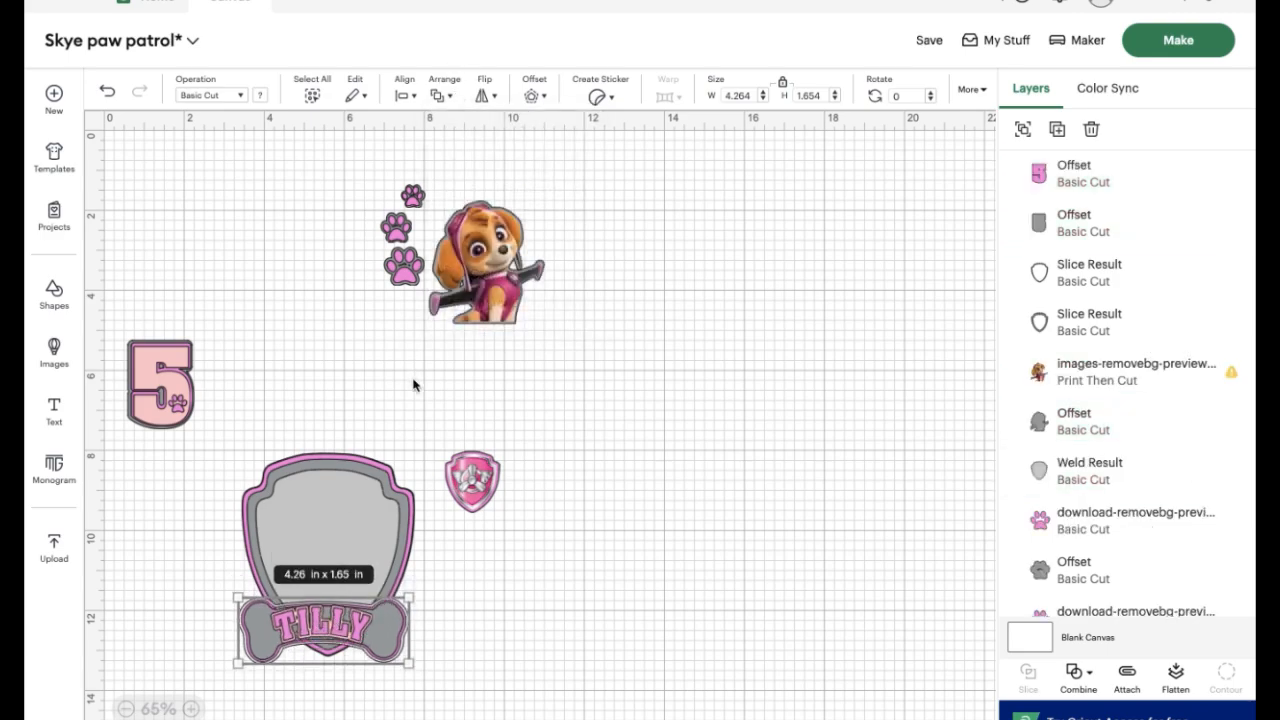
Place the pink badge with its offset on the upper-left corner of the framed shield
left_click_drag(472, 480, 259, 500)
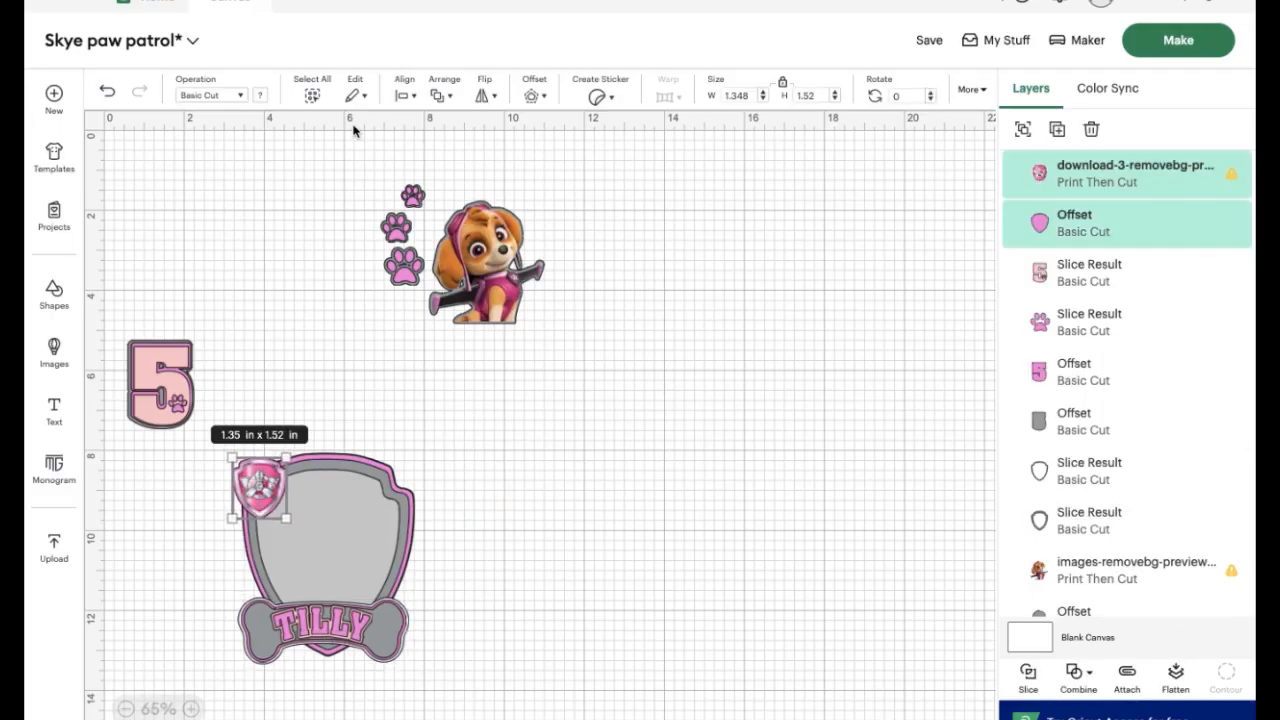
Place the Skye figure in the centre of the shield and the layered number 5 on its upper-right corner
left_click(474, 187)
left_click(522, 256)
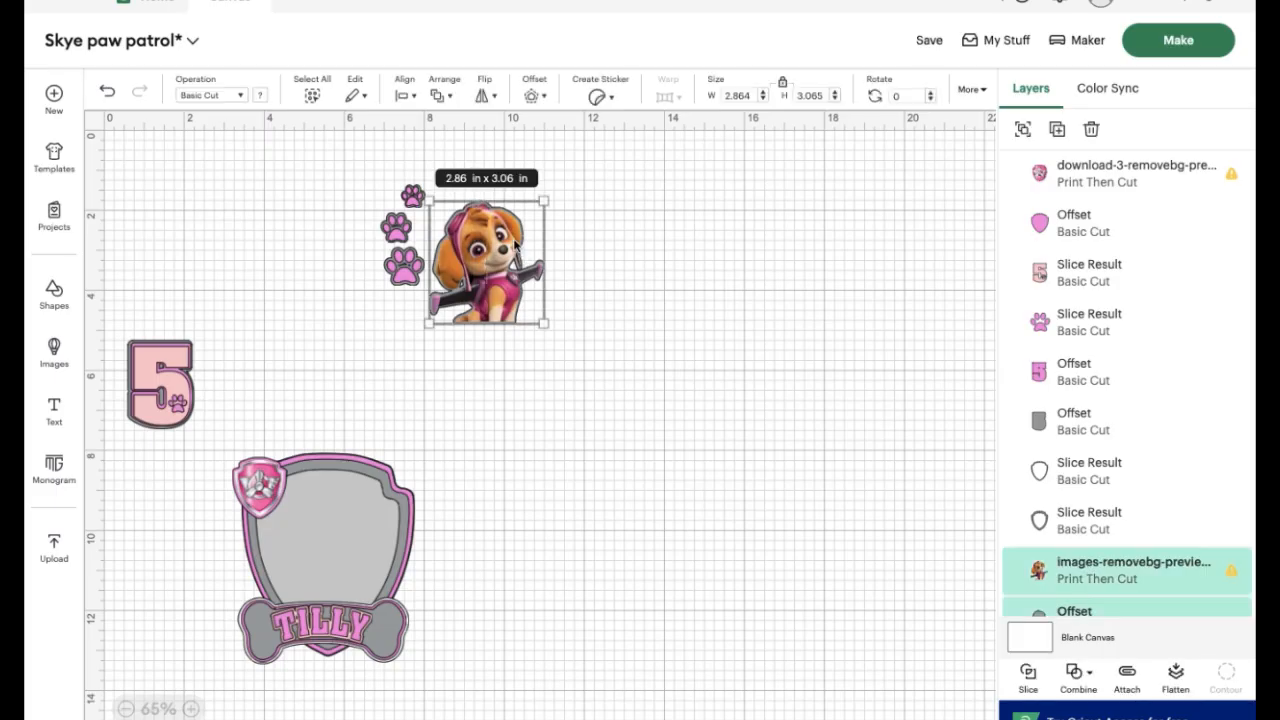
left_click_drag(514, 245, 360, 516)
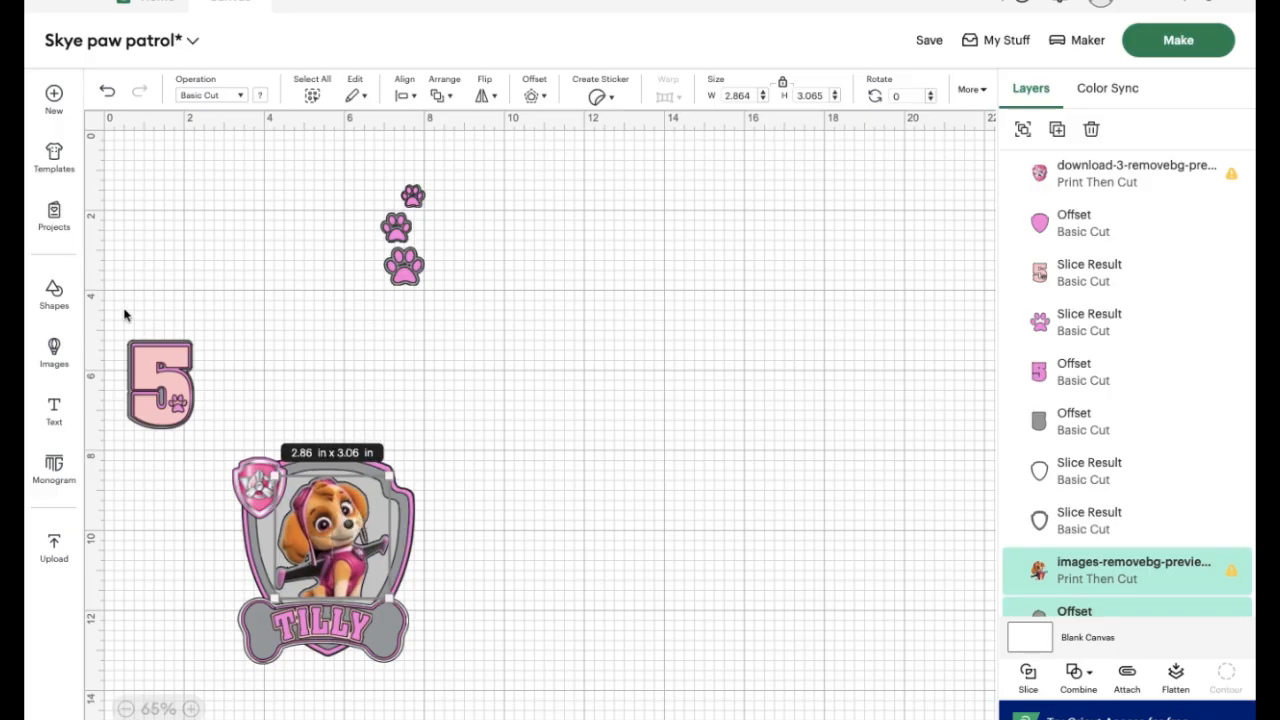
left_click_drag(124, 315, 399, 476)
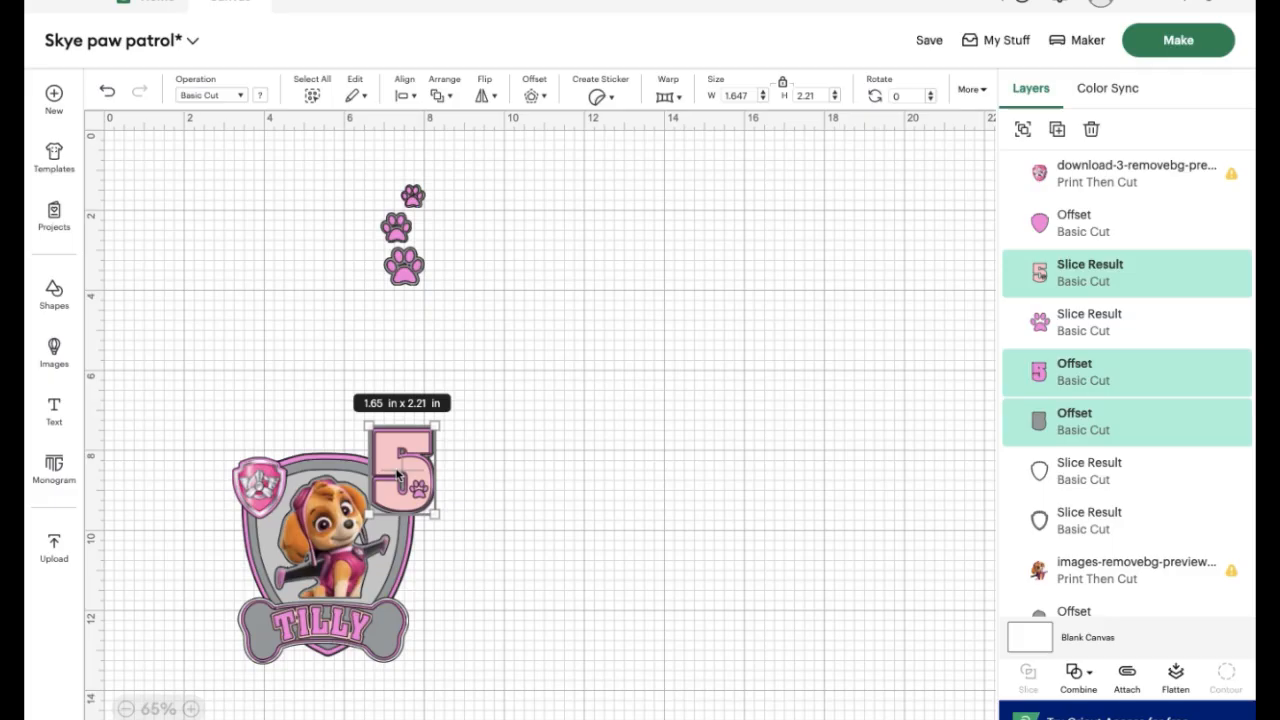
Place the largest paw print on the shield's left edge under the badge, bring it to the front, and tilt it slightly
left_click(406, 278)
left_click_drag(406, 278, 251, 535)
left_click(440, 95)
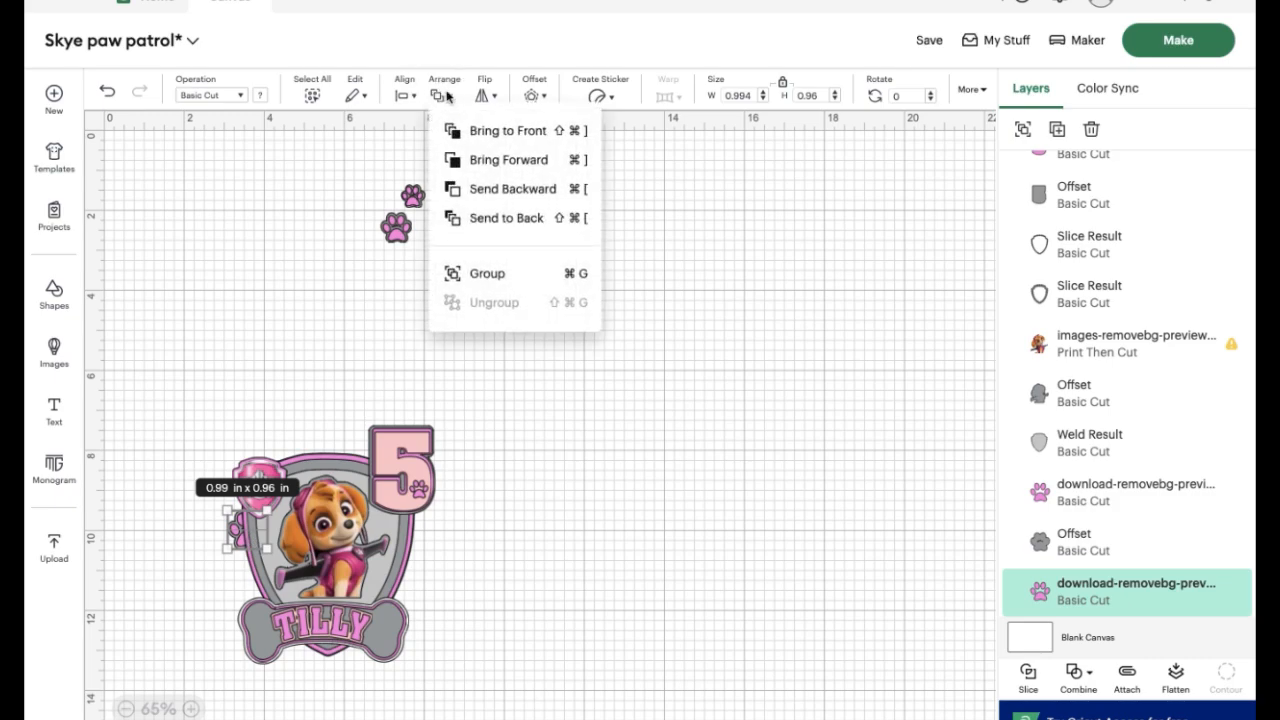
left_click(506, 131)
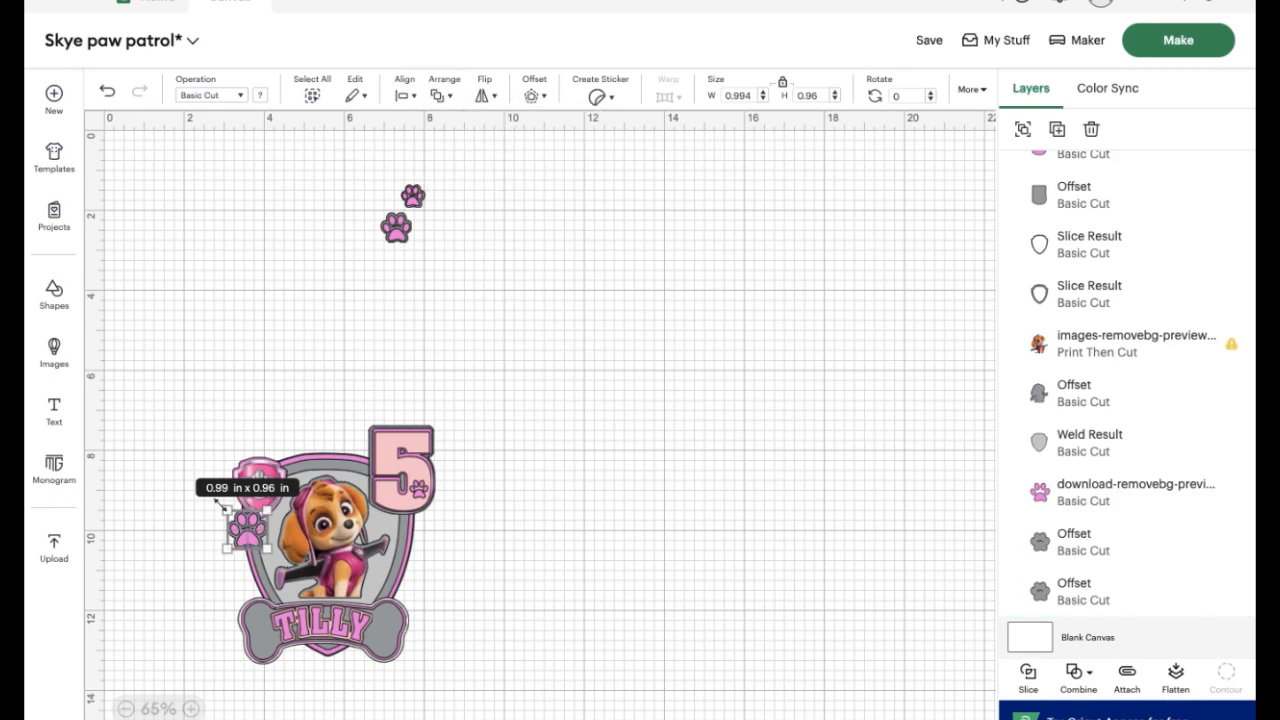
mouse_move(224, 506)
left_mouse_down()
mouse_move(217, 491)
mouse_move(208, 513)
left_mouse_up()
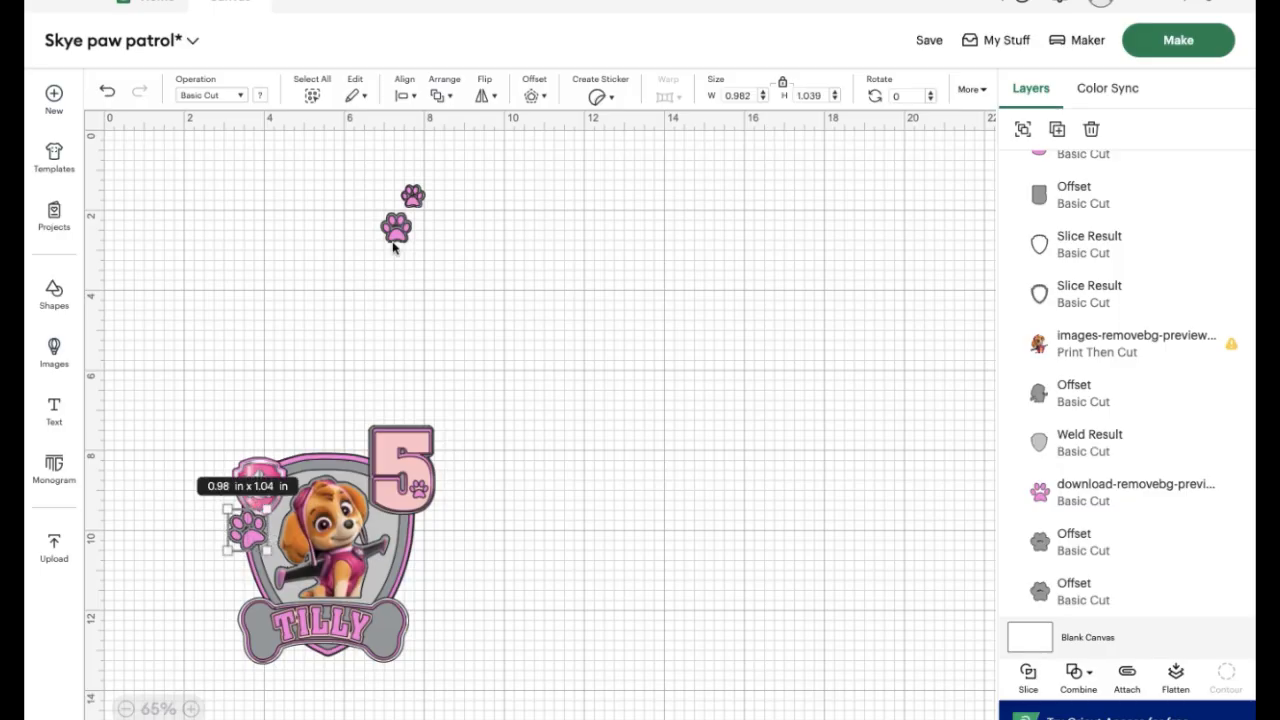
Tilt the medium paw print slightly, place it below the largest one on the shield's left edge, and bring it to the front
left_click(396, 228)
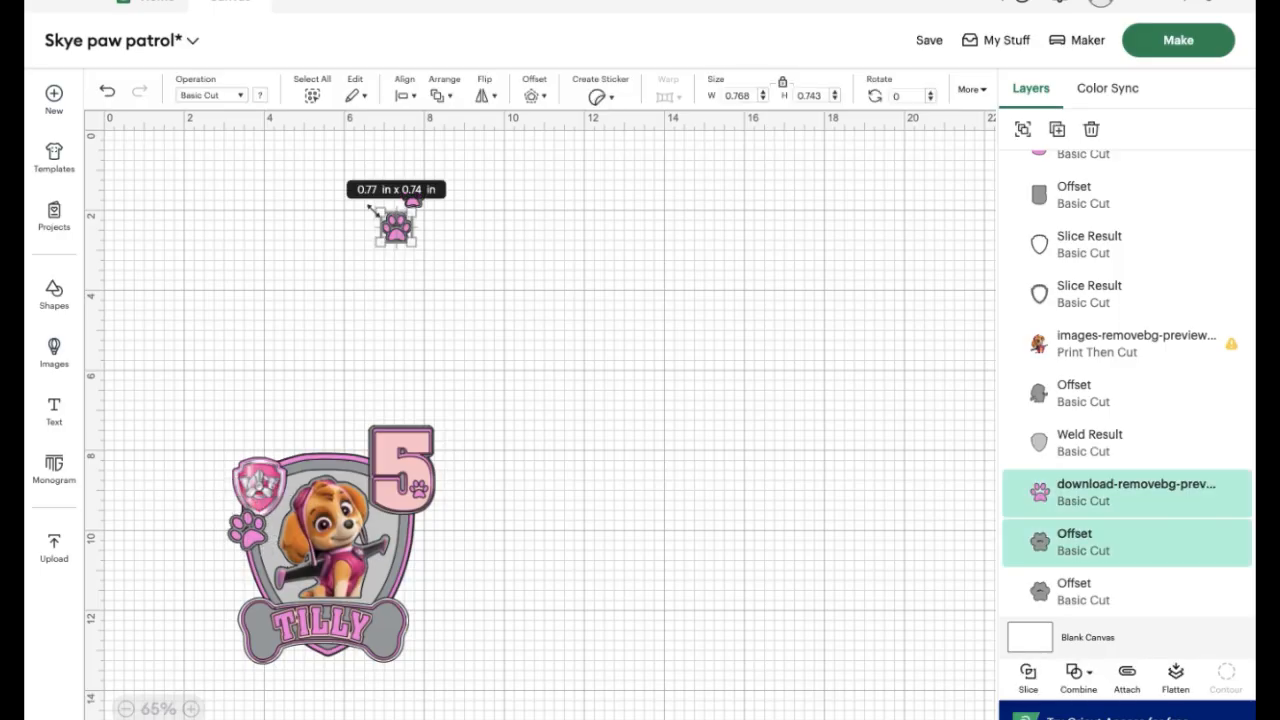
mouse_move(379, 211)
left_mouse_down()
mouse_move(371, 194)
mouse_move(374, 214)
left_mouse_up()
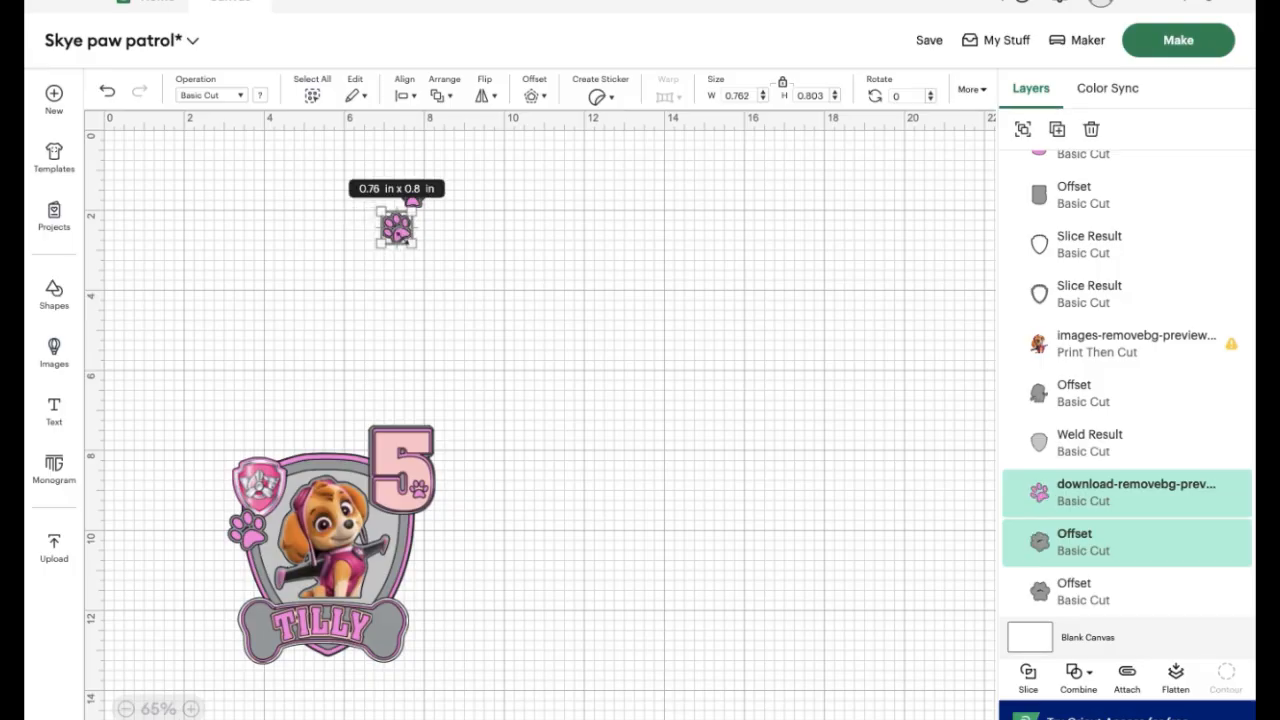
left_click(432, 284)
left_click(400, 238)
left_click_drag(399, 232, 255, 565)
left_click(440, 90)
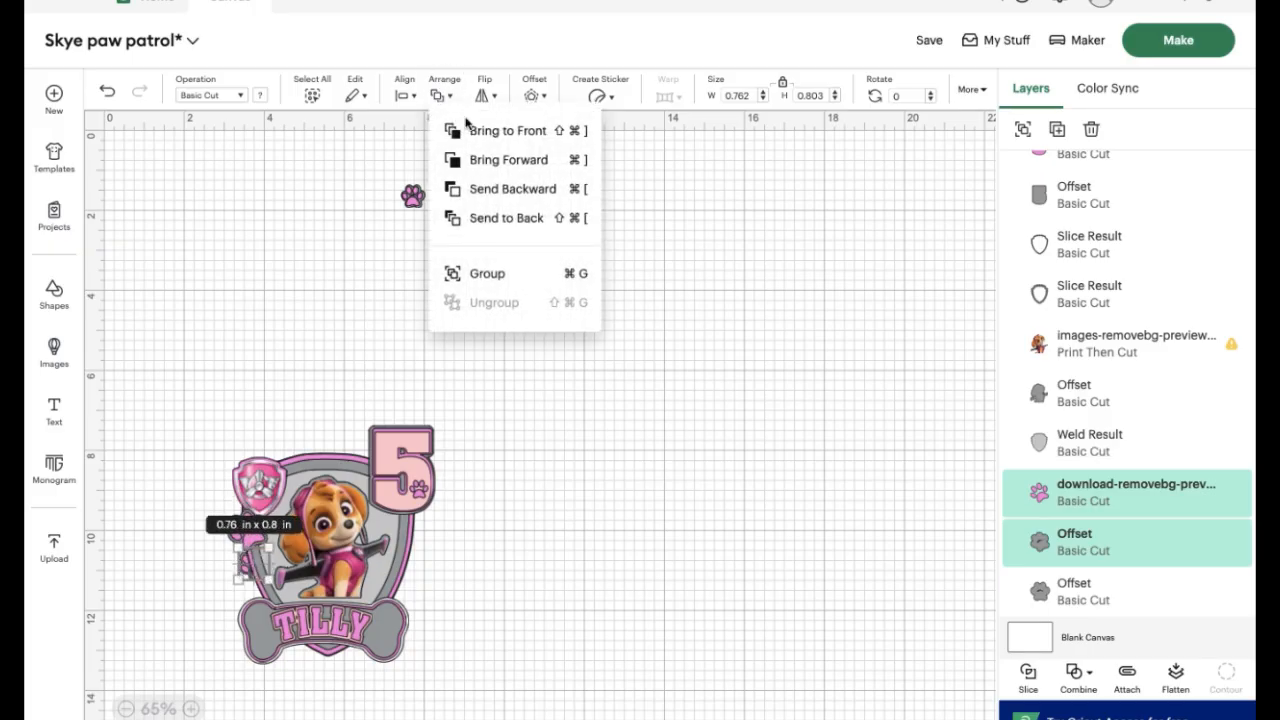
left_click(486, 134)
Place the smallest paw print below the medium one, just above the left end of the bone nameplate
left_click(415, 215)
left_click(413, 196)
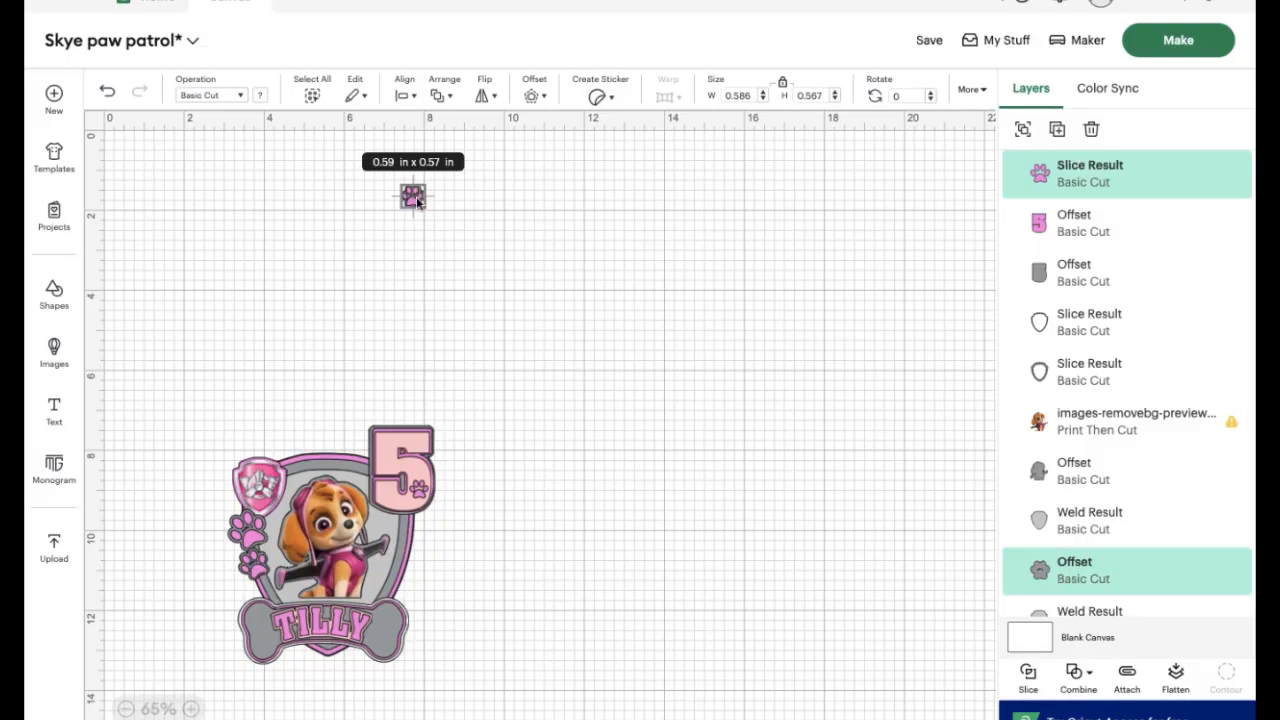
left_click_drag(417, 200, 270, 597)
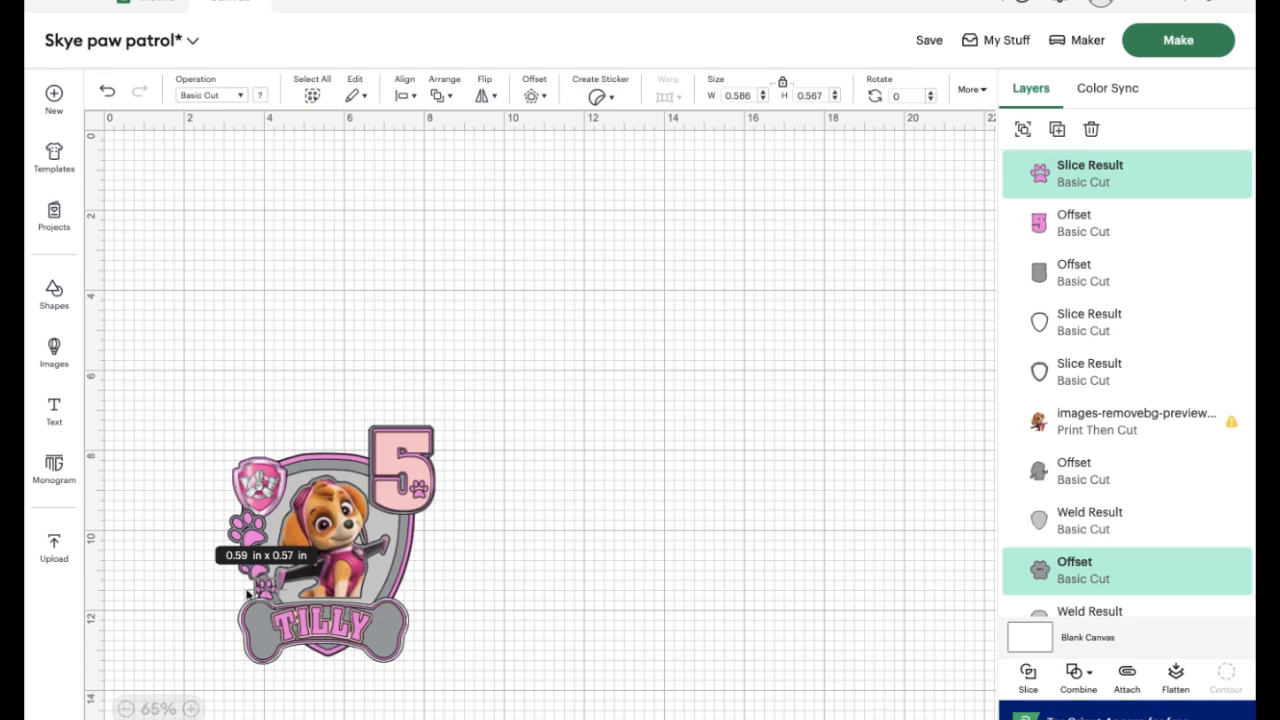
left_click(243, 588)
left_click(447, 406)
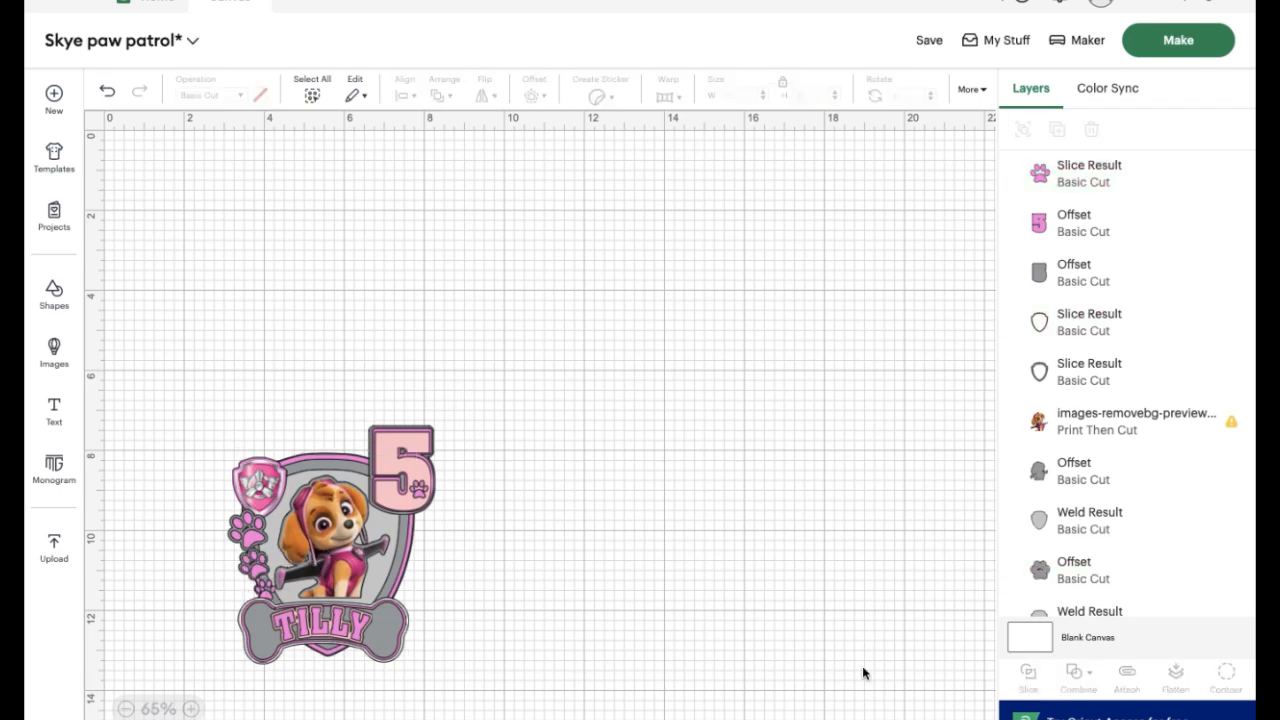
Move the whole assembled topper up and to the right, near the middle of the visible canvas
left_click_drag(196, 395, 500, 718)
left_click_drag(331, 563, 536, 389)
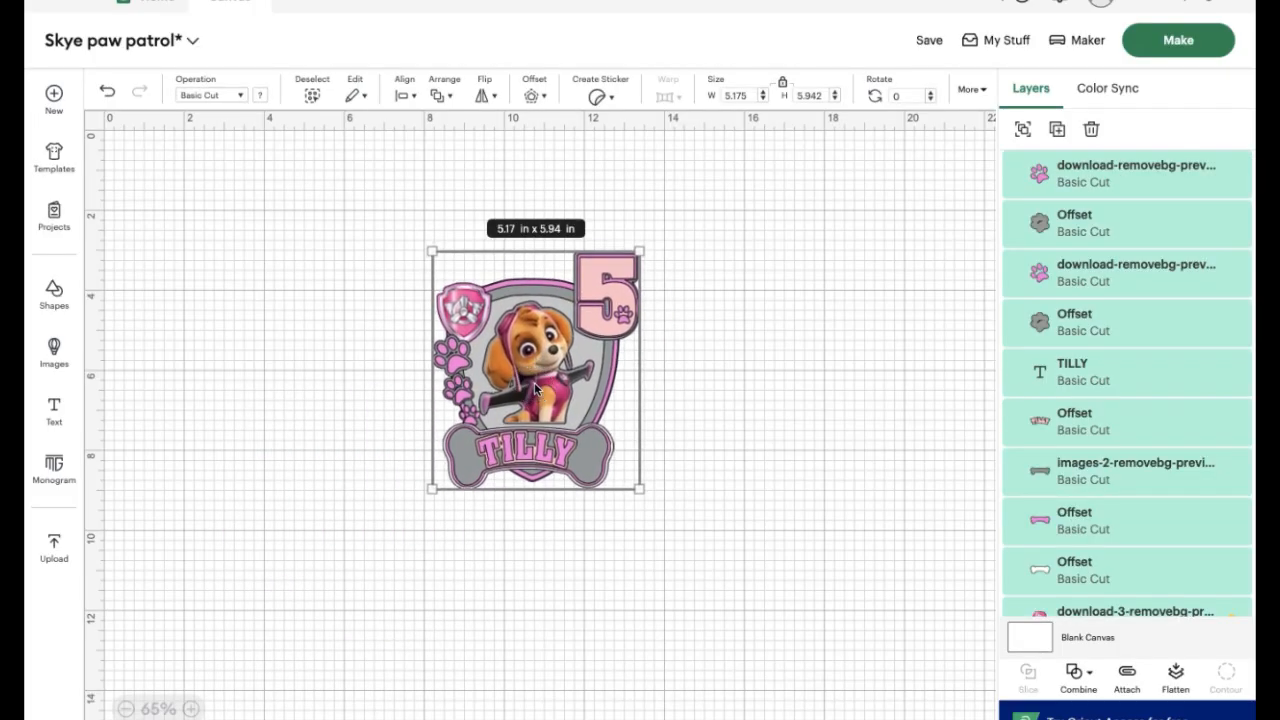
left_click(704, 506)
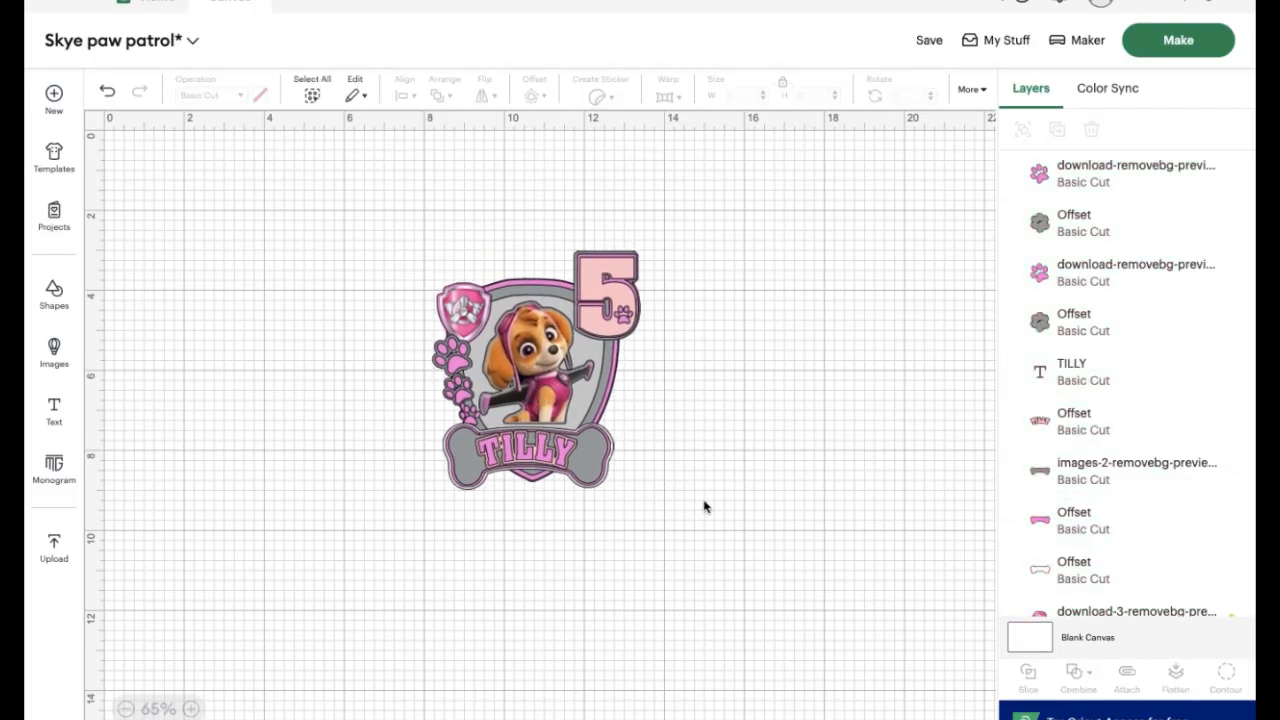
Send the project to mat preparation, check the Basic Cut mat 2, and open the dark grey Basic Cut mat 4
left_click(1168, 38)
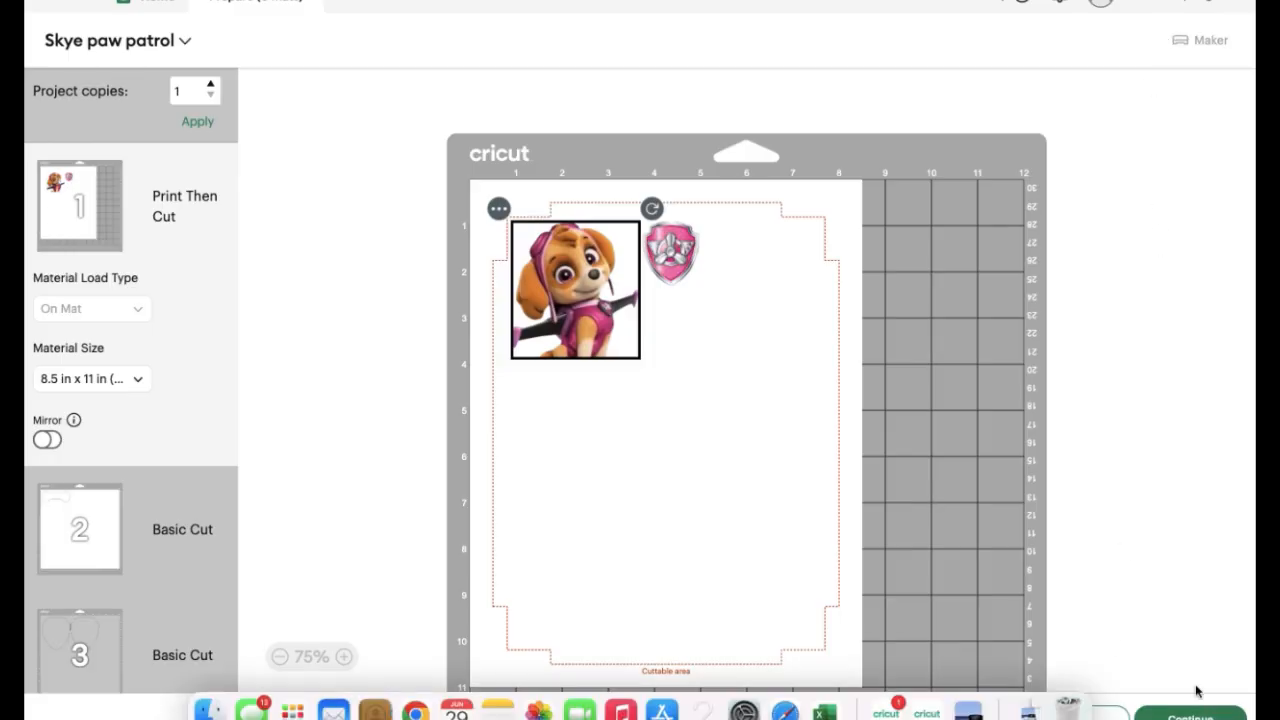
scroll(134, 480, "down", 3)
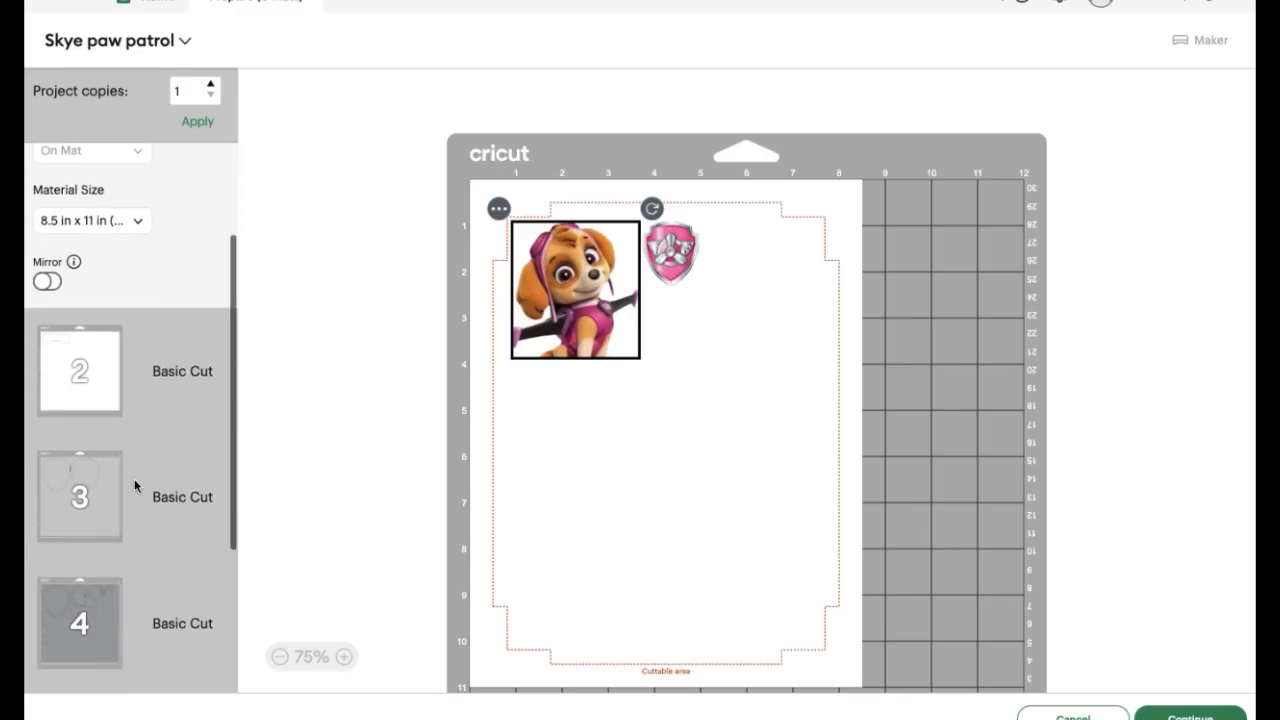
left_click(89, 348)
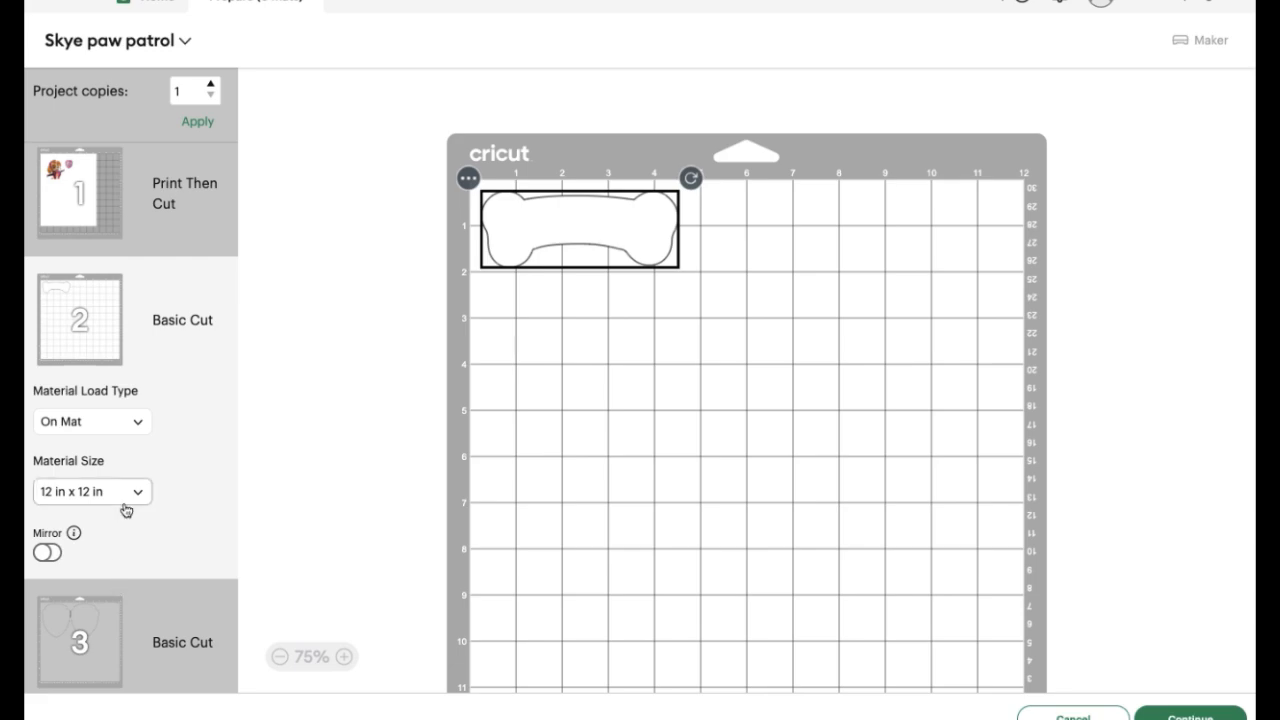
scroll(125, 509, "down", 5)
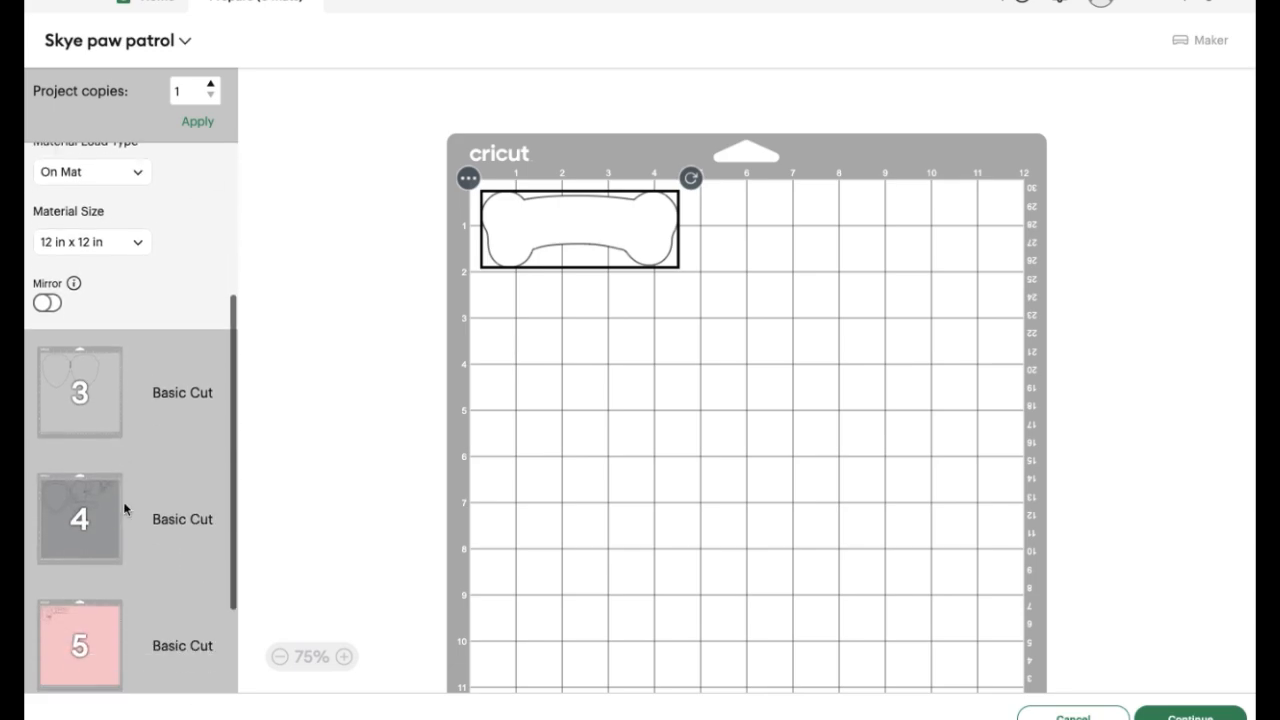
left_click(107, 512)
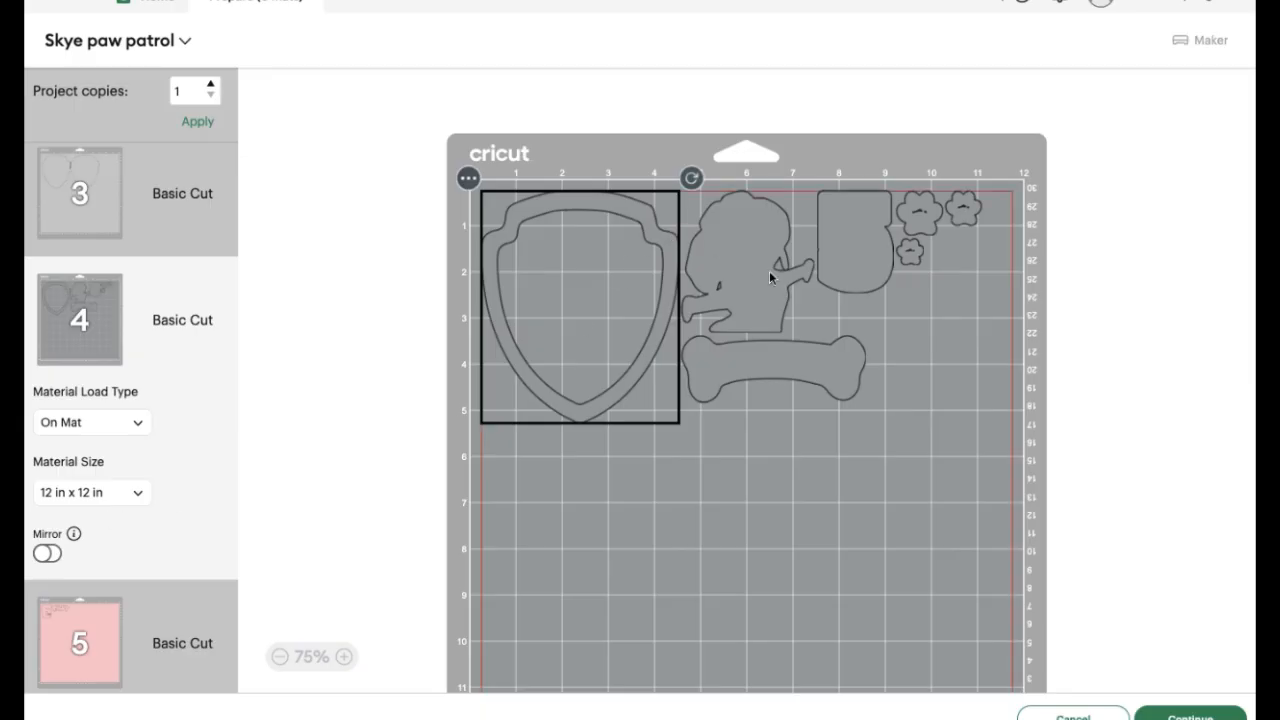
Nest the Skye silhouette inside the shield frame, and rotate the bone upright to fit against the shield's right side
left_click_drag(766, 271, 611, 308)
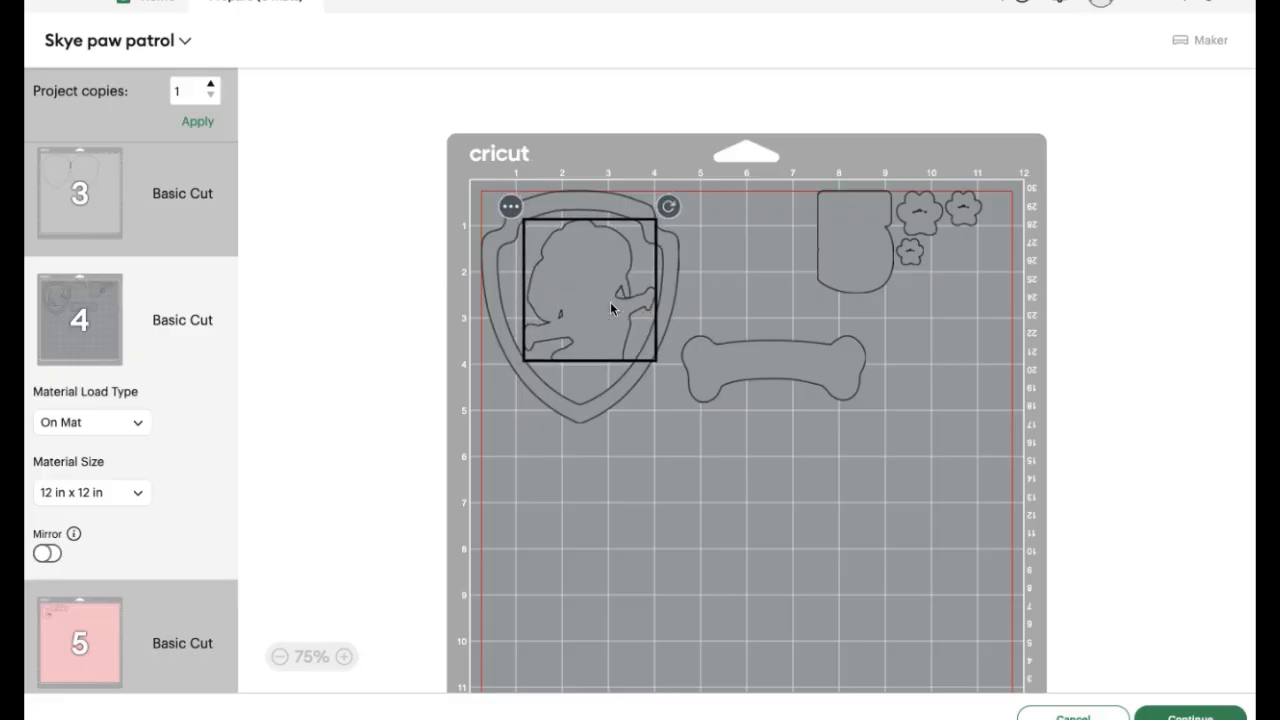
left_click(815, 378)
left_click_drag(878, 323, 834, 500)
left_click_drag(781, 373, 712, 268)
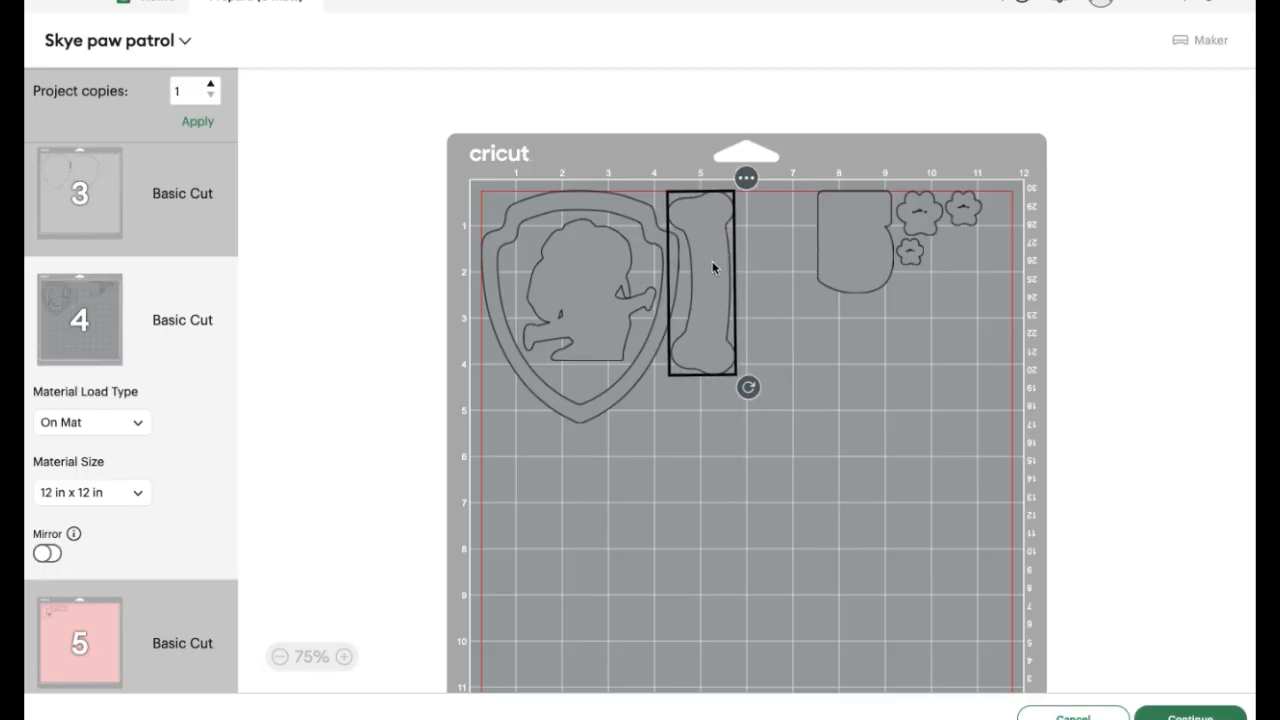
Move the number 5 backing next to the upright bone and gather the three paw backings beneath it
left_click_drag(860, 268, 791, 238)
left_click_drag(912, 219, 747, 320)
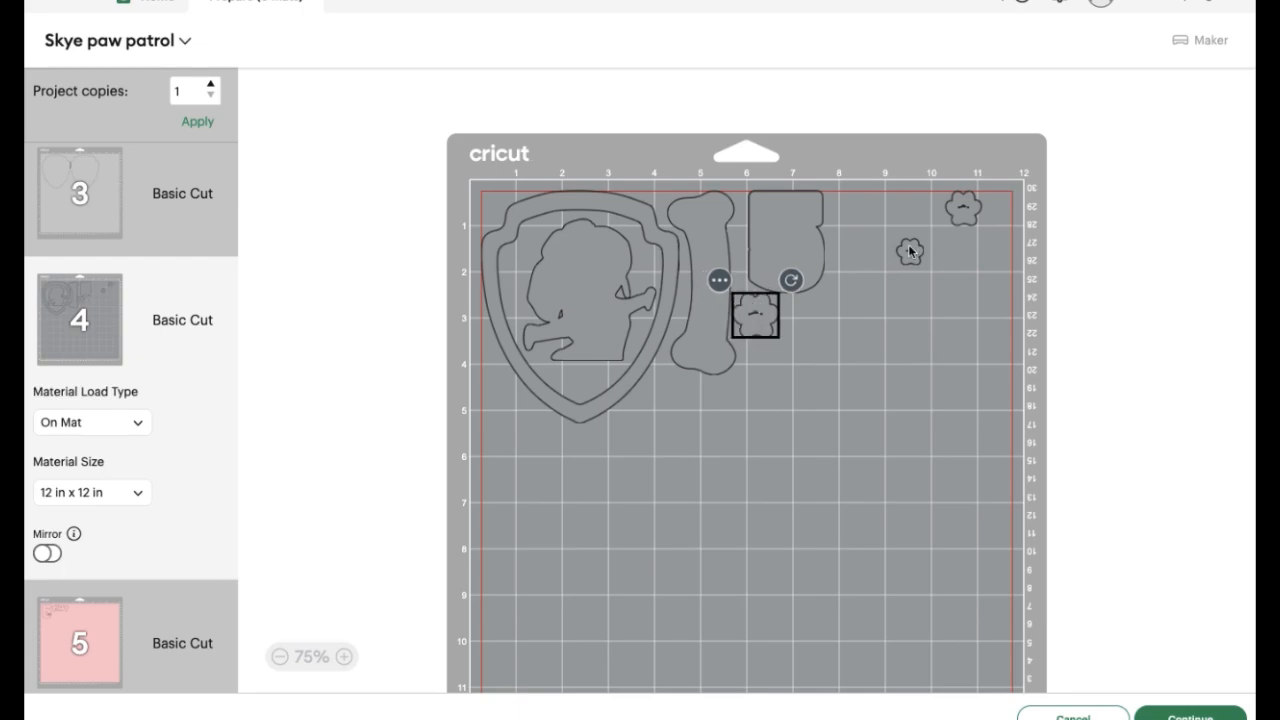
left_click_drag(910, 252, 803, 314)
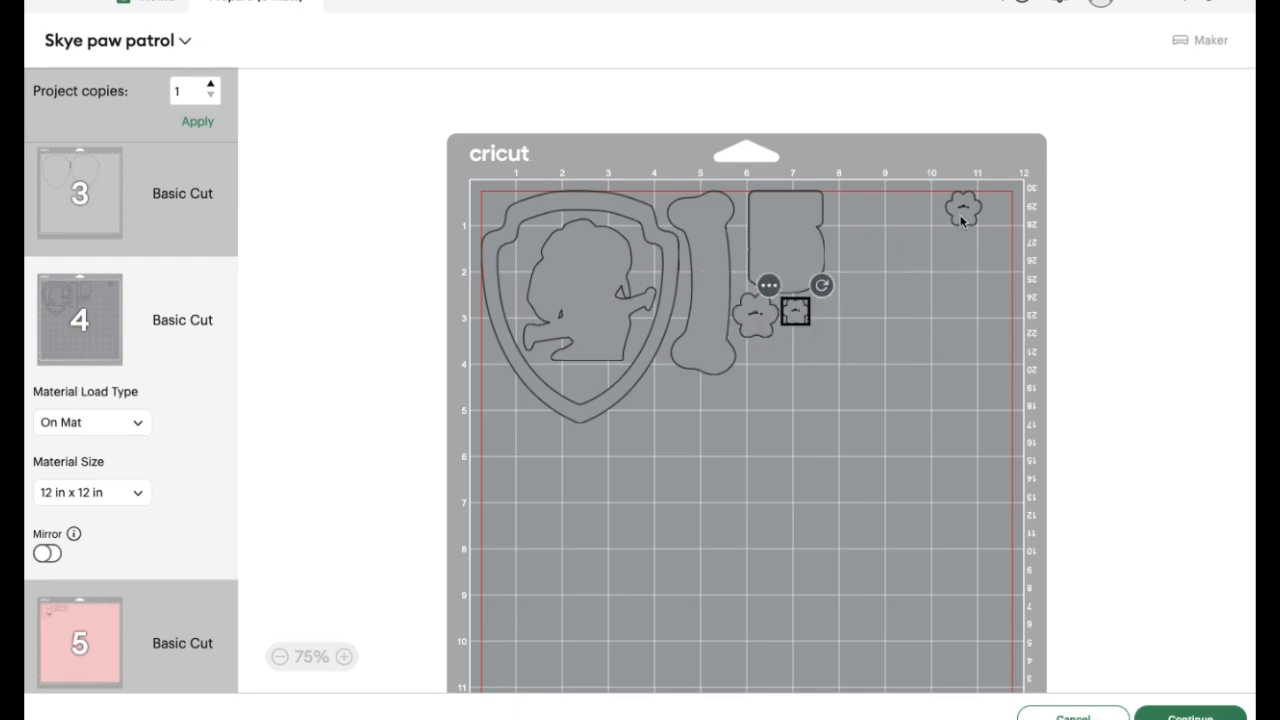
left_click_drag(962, 220, 765, 378)
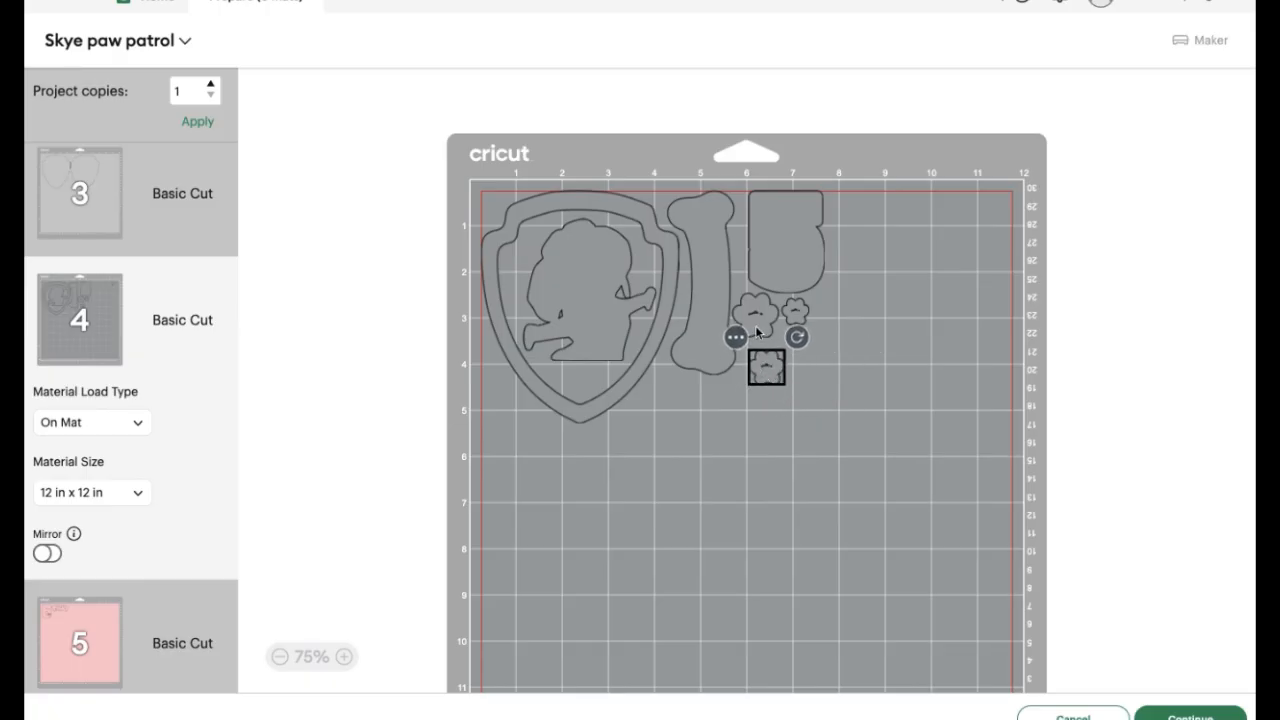
Place the smallest paw backing inside the upper left of the shield frame and nudge the Skye silhouette slightly upward
left_click_drag(797, 322, 519, 258)
left_click(700, 406)
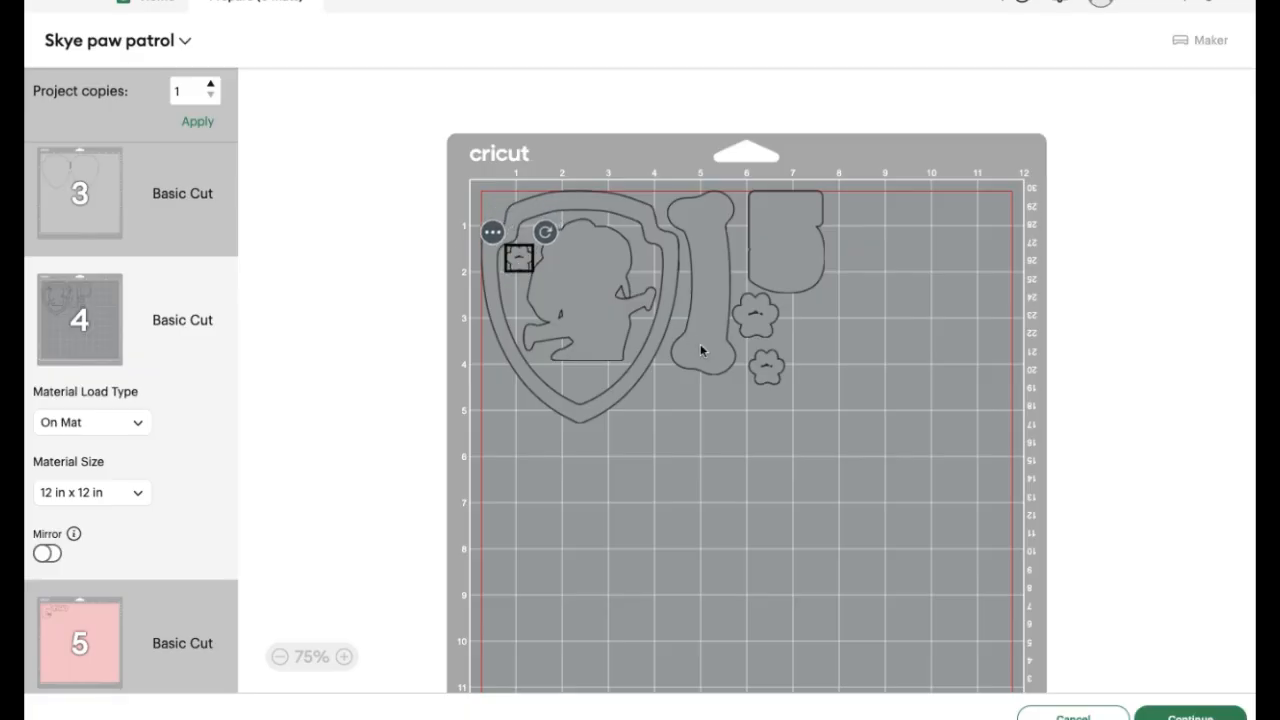
left_click(752, 326)
left_click(535, 301)
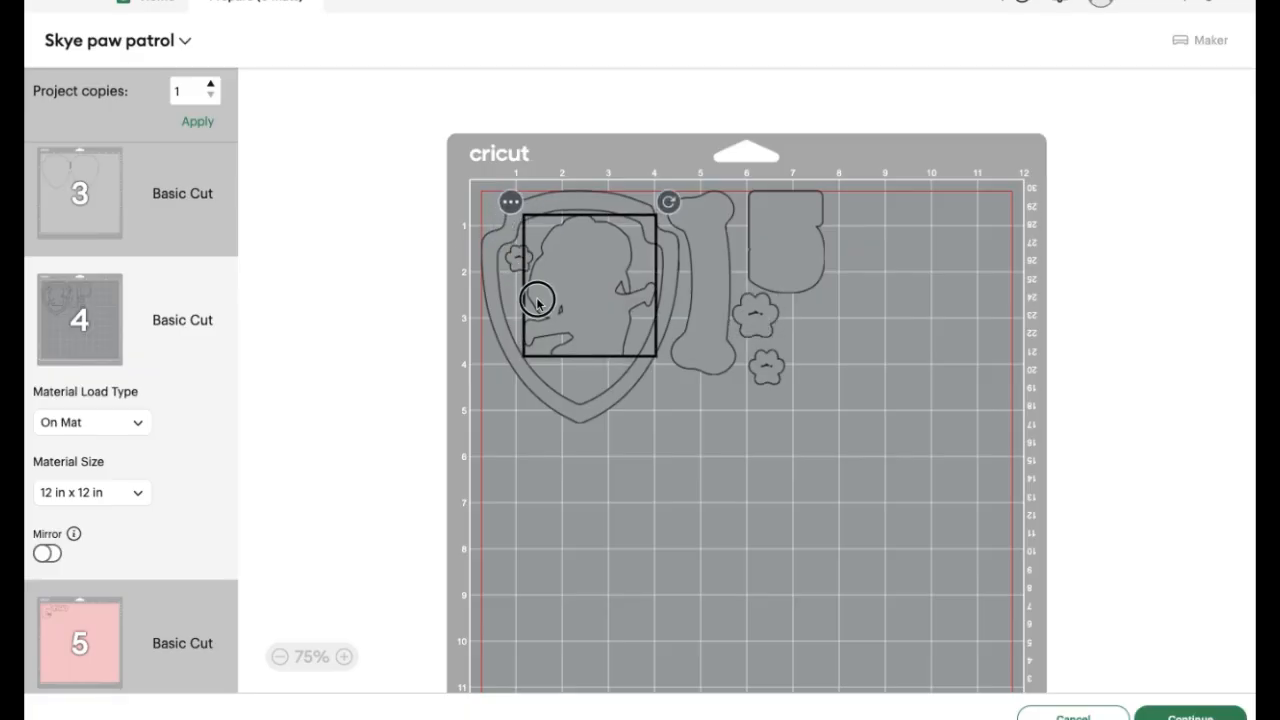
left_click_drag(537, 303, 538, 300)
left_click(750, 322)
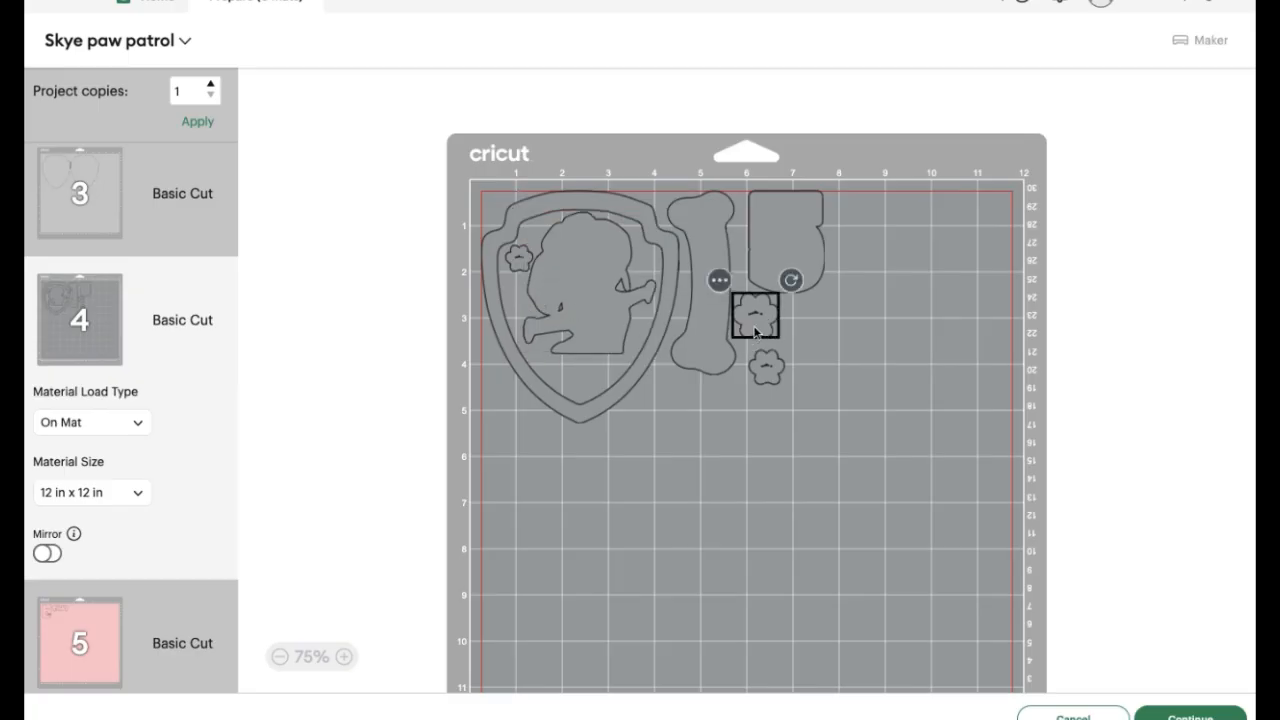
Keep the largest paw backing below the number 5 backing, and fit the medium paw backing into the shield frame's lower tip
left_click_drag(750, 322, 580, 394)
left_click(734, 494)
left_click(580, 383)
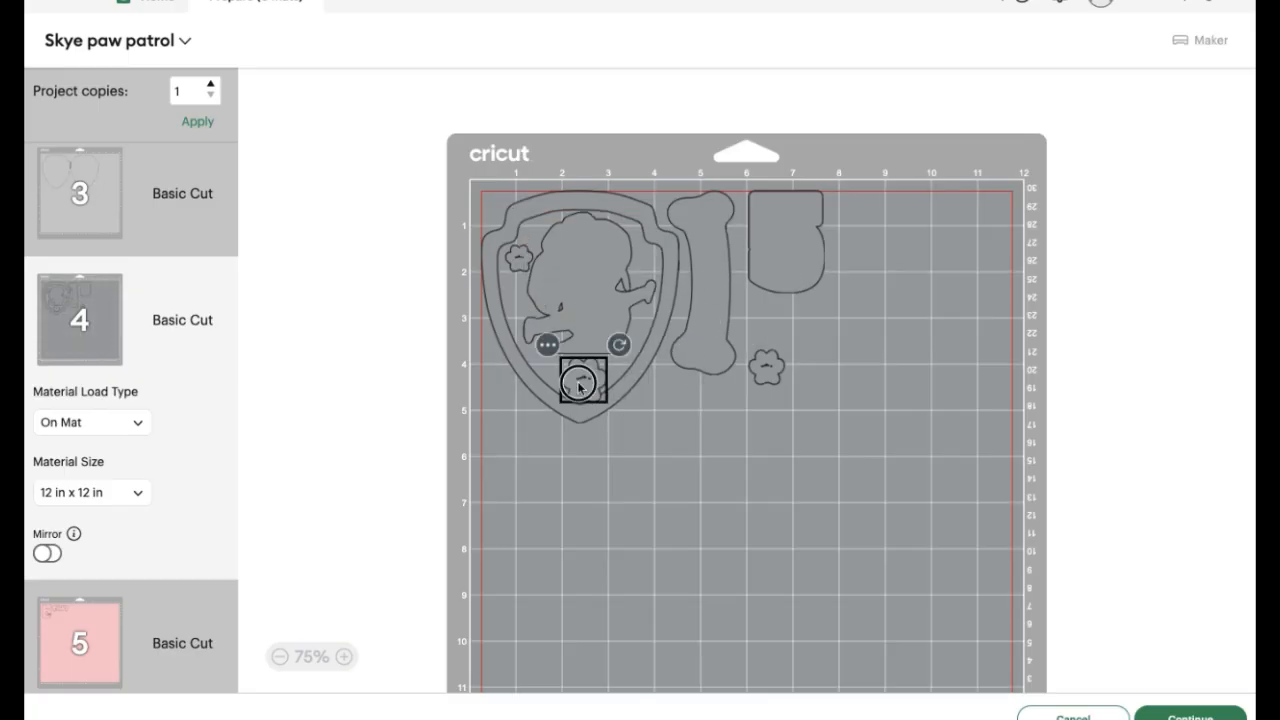
left_click_drag(601, 377, 785, 340)
left_click_drag(765, 385, 582, 392)
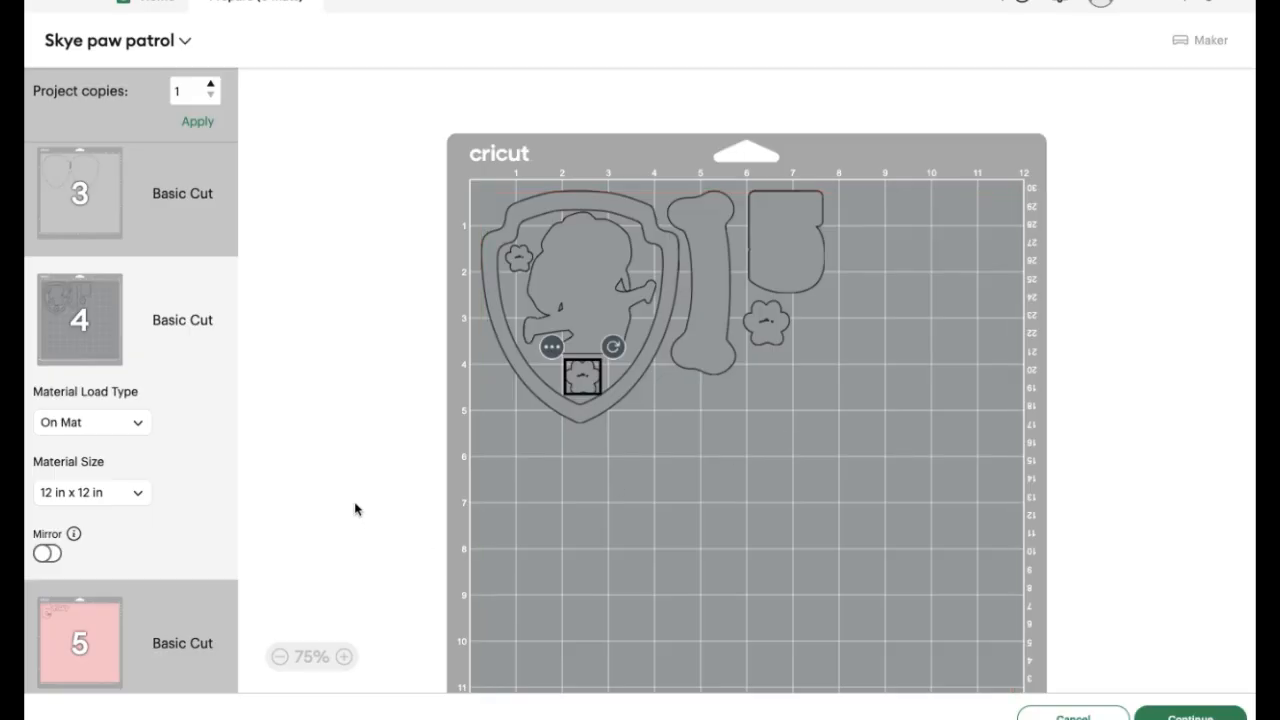
Open the bright pink mat 6 and nest the number 5 and the small badge shape side by side inside the shield frame
left_click(80, 643)
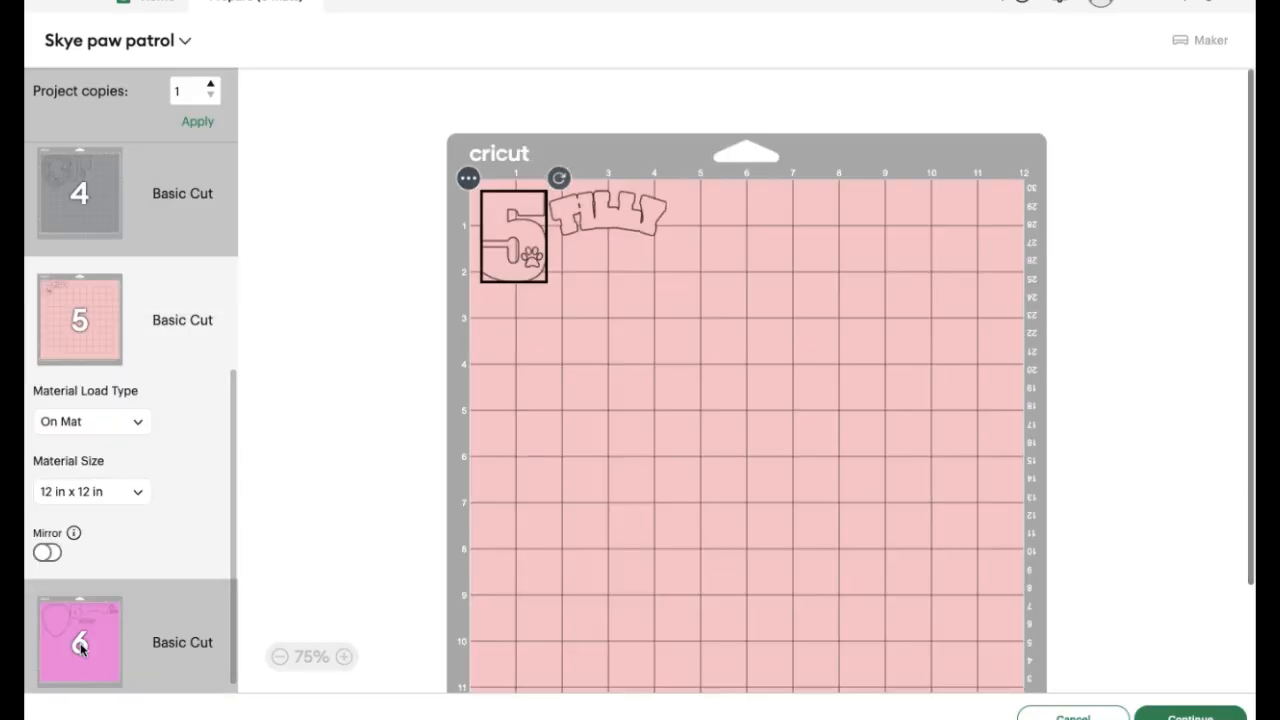
left_click(80, 650)
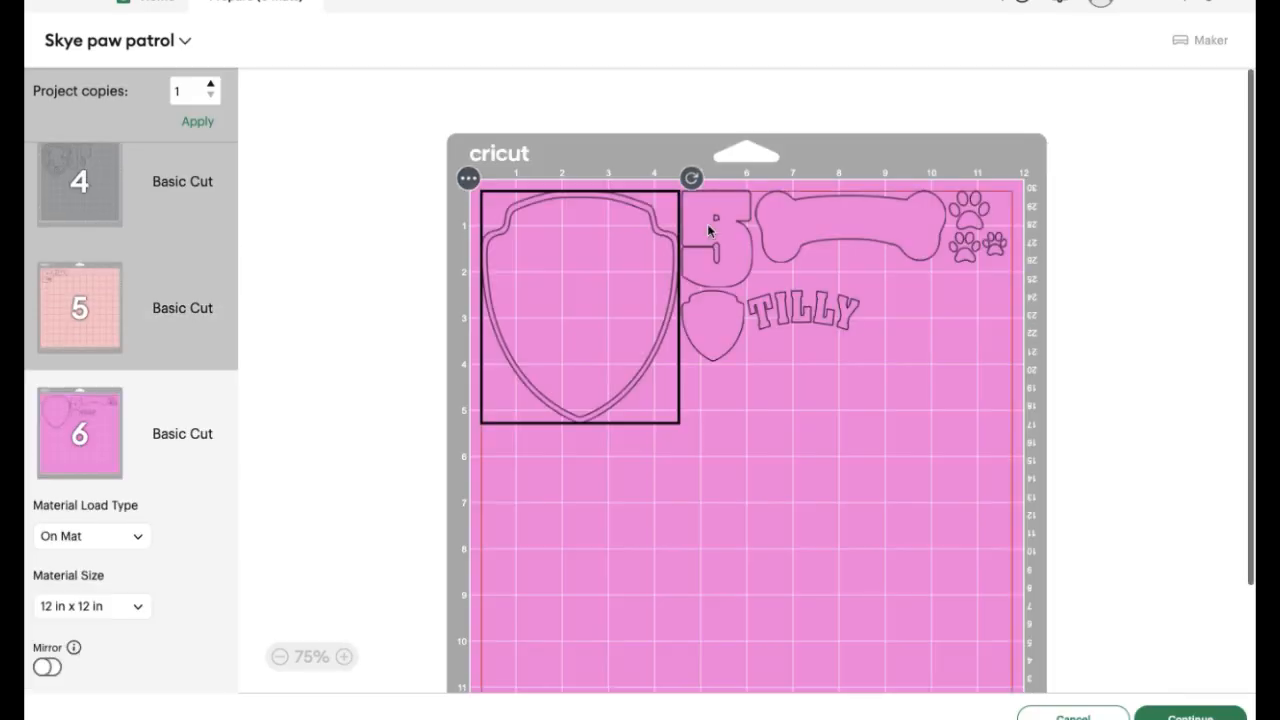
left_click_drag(714, 243, 547, 268)
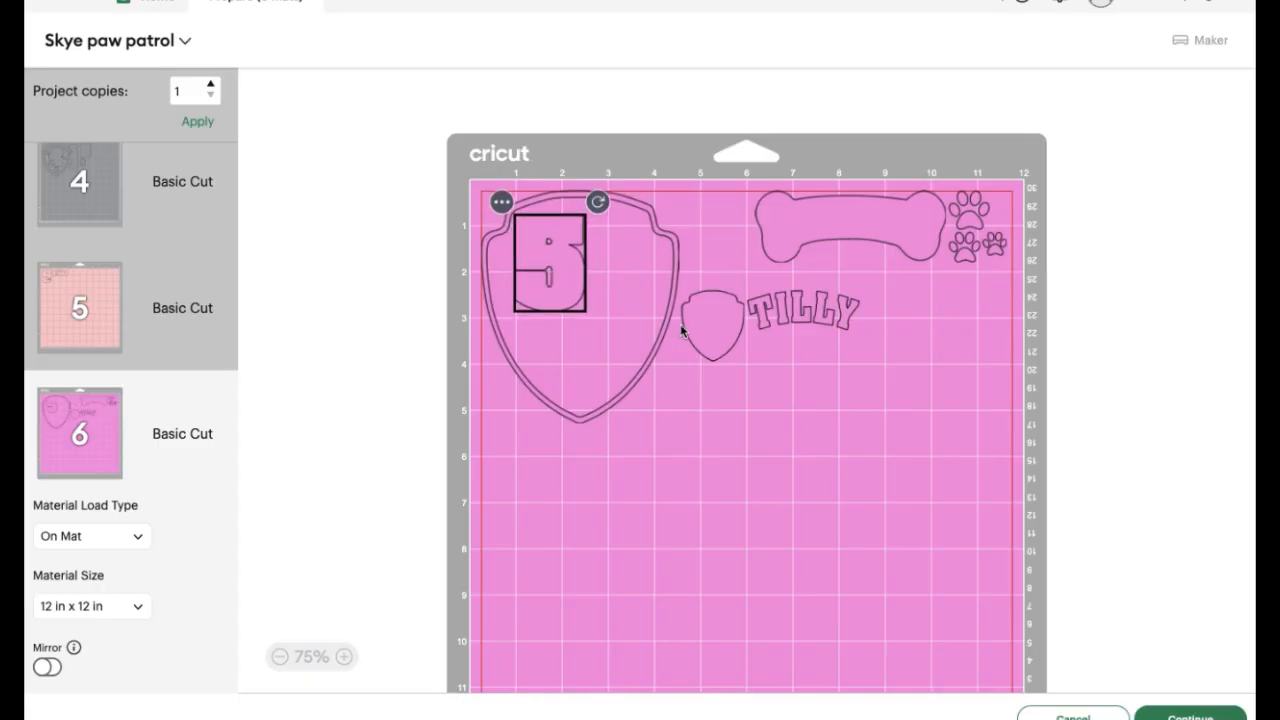
left_click_drag(682, 330, 612, 250)
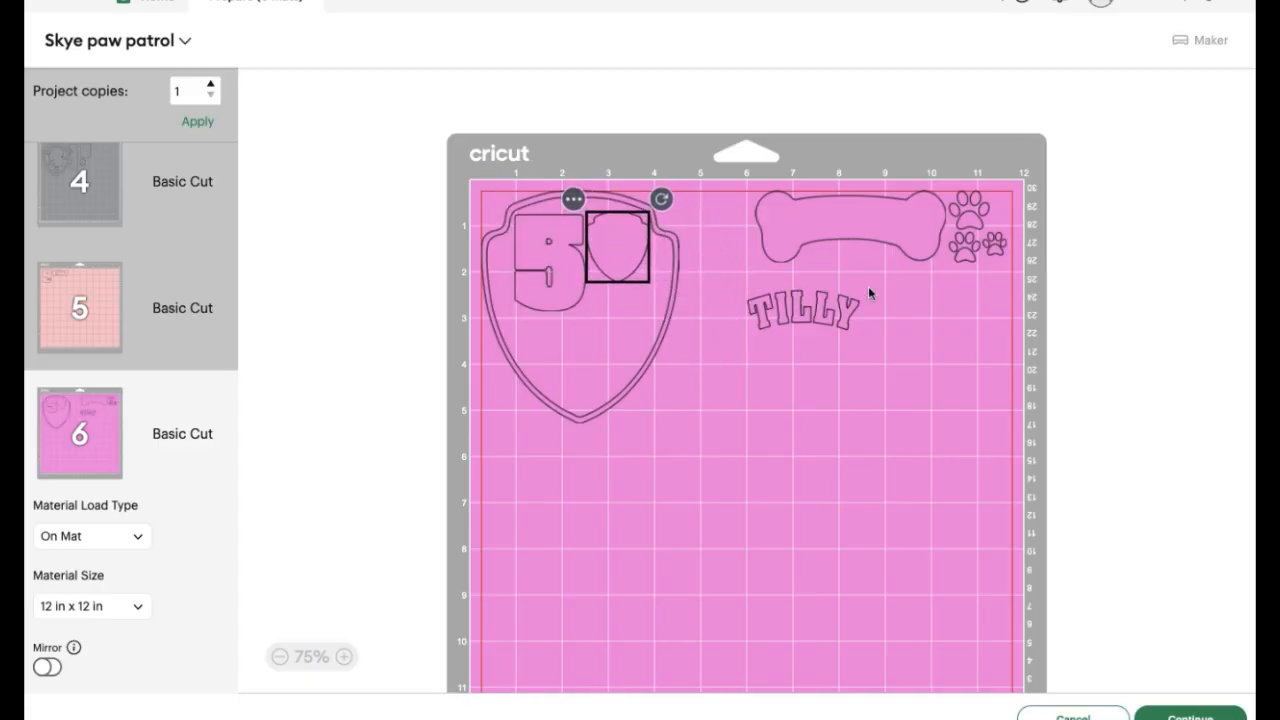
Move the largest and smallest paws inside the shield frame, and fit the name text diagonally along its lower right side
left_click_drag(971, 222, 609, 320)
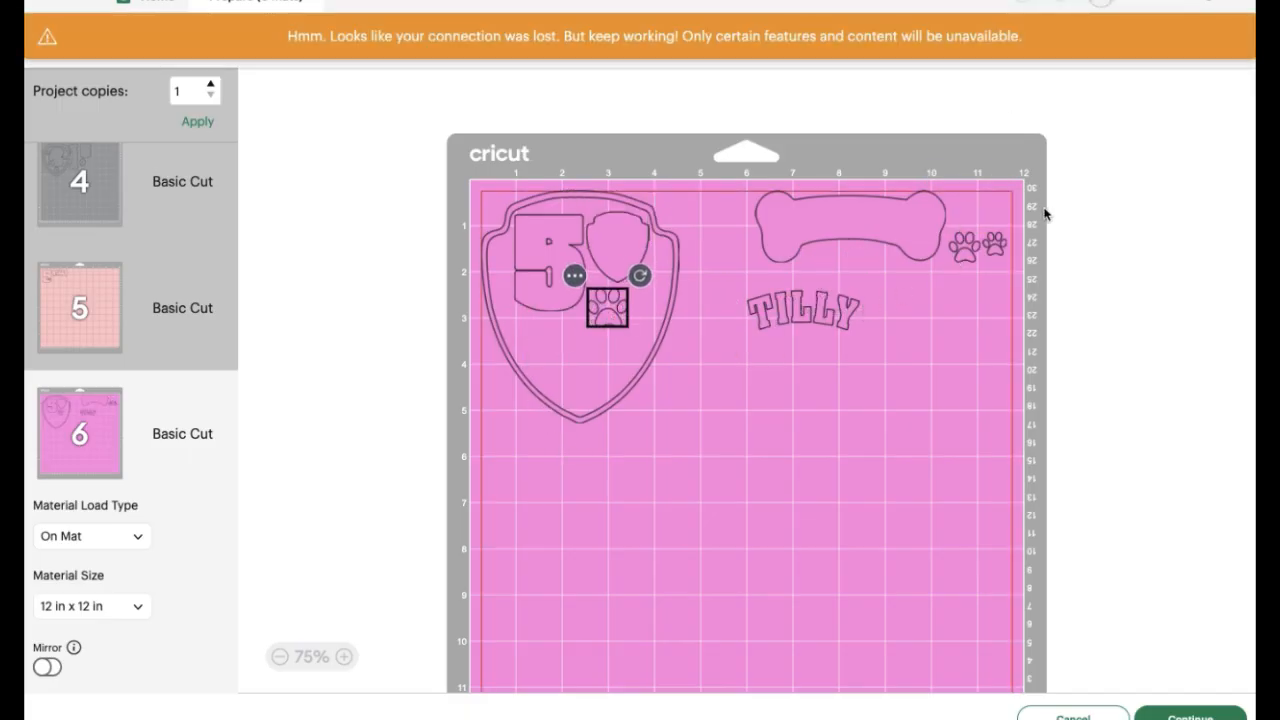
left_click_drag(997, 255, 576, 343)
left_click_drag(830, 316, 590, 462)
left_click_drag(606, 394, 602, 360)
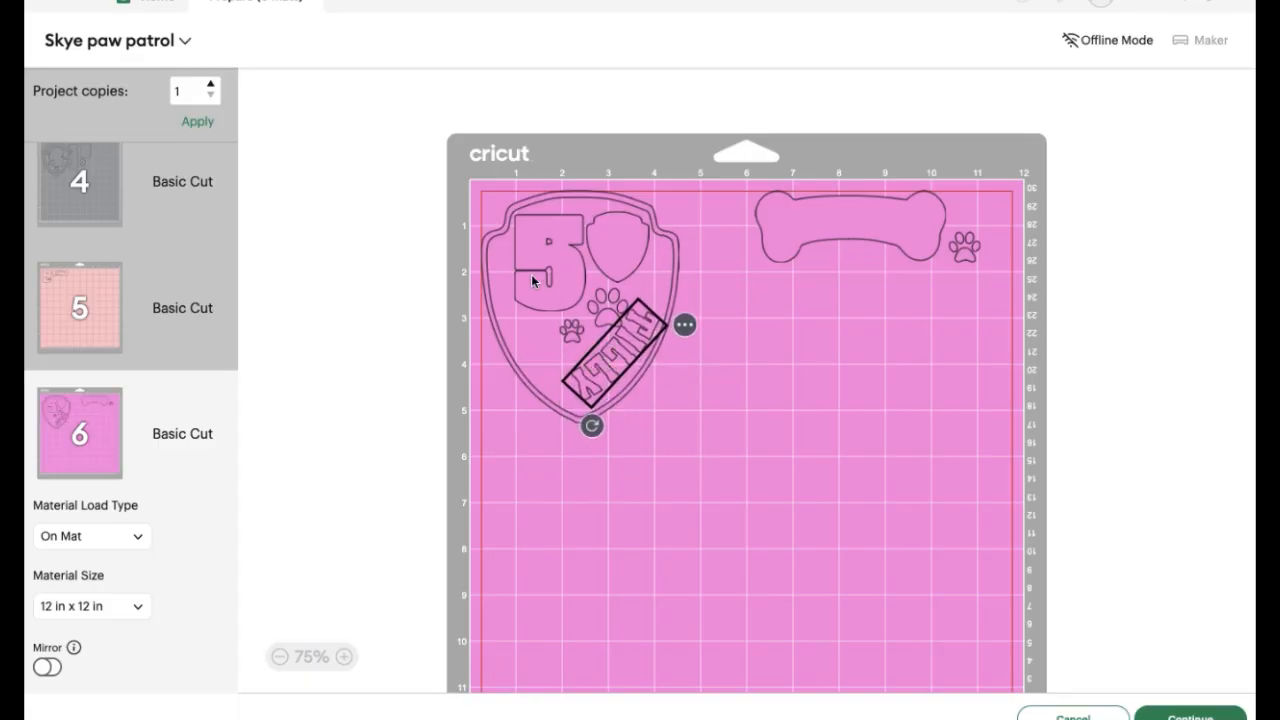
Finish nesting the largest and medium paws inside the shield frame on mat 6, and stand the bone upright beside the frame
left_click_drag(605, 311, 534, 342)
left_click_drag(955, 256, 606, 303)
left_click(943, 234)
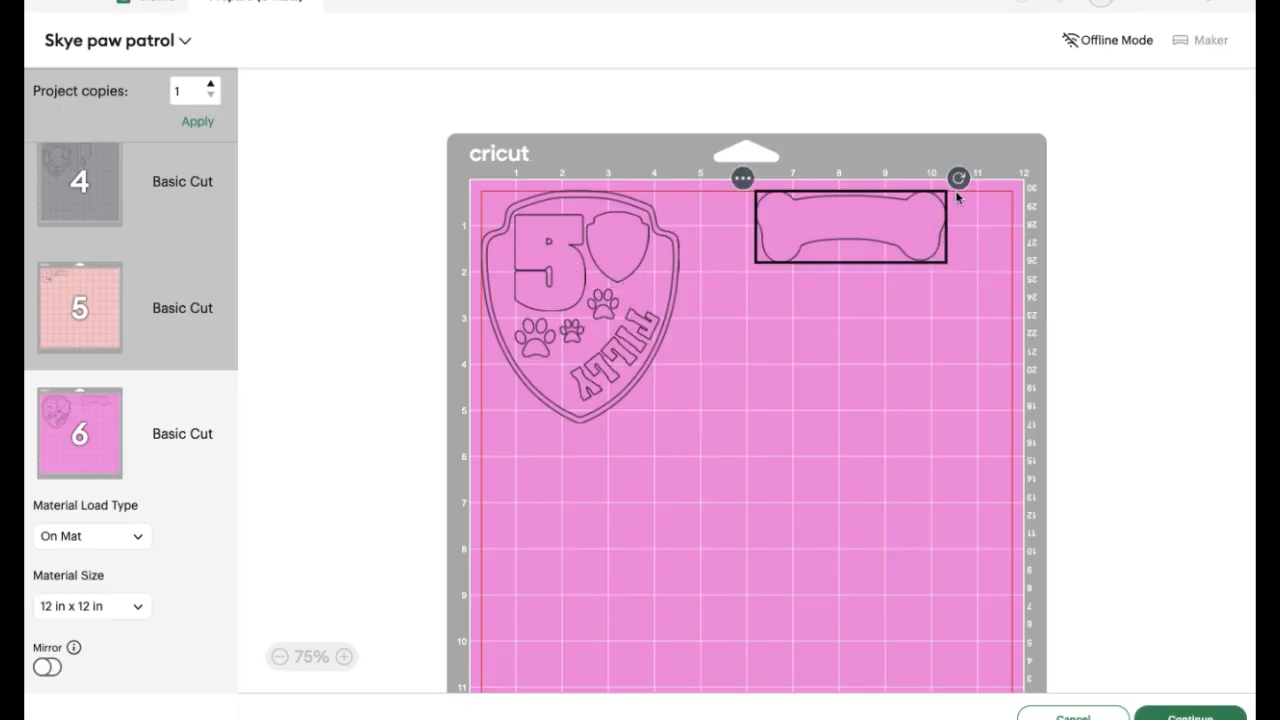
left_click_drag(958, 178, 900, 335)
left_click(865, 284)
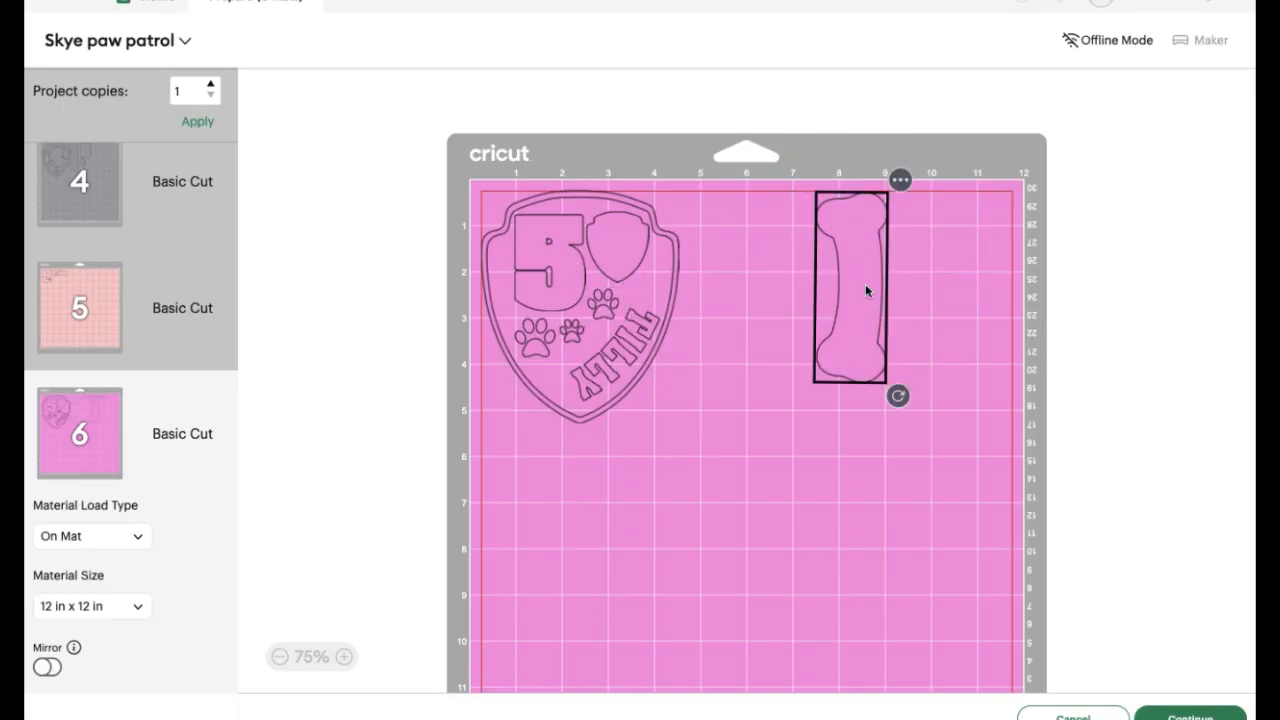
left_click_drag(853, 287, 710, 285)
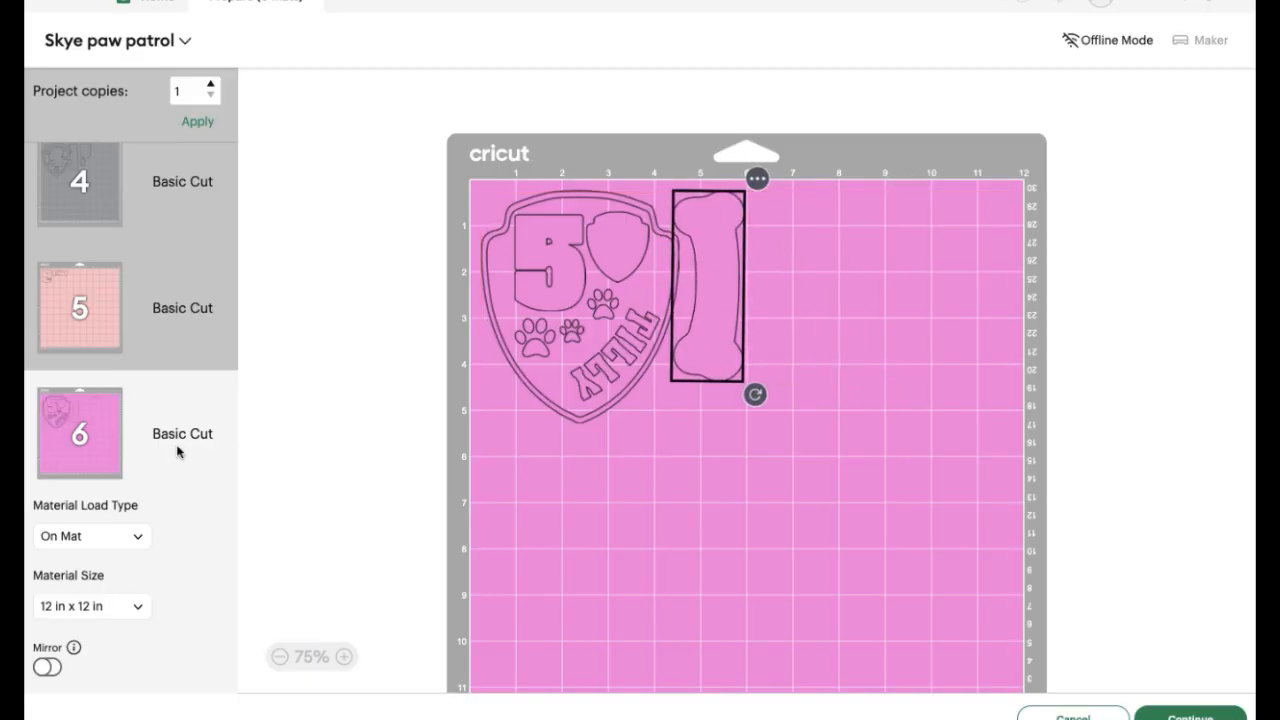
Open Print Then Cut mat 1 and continue to the make stage
scroll(180, 452, "up", 5)
left_click(56, 222)
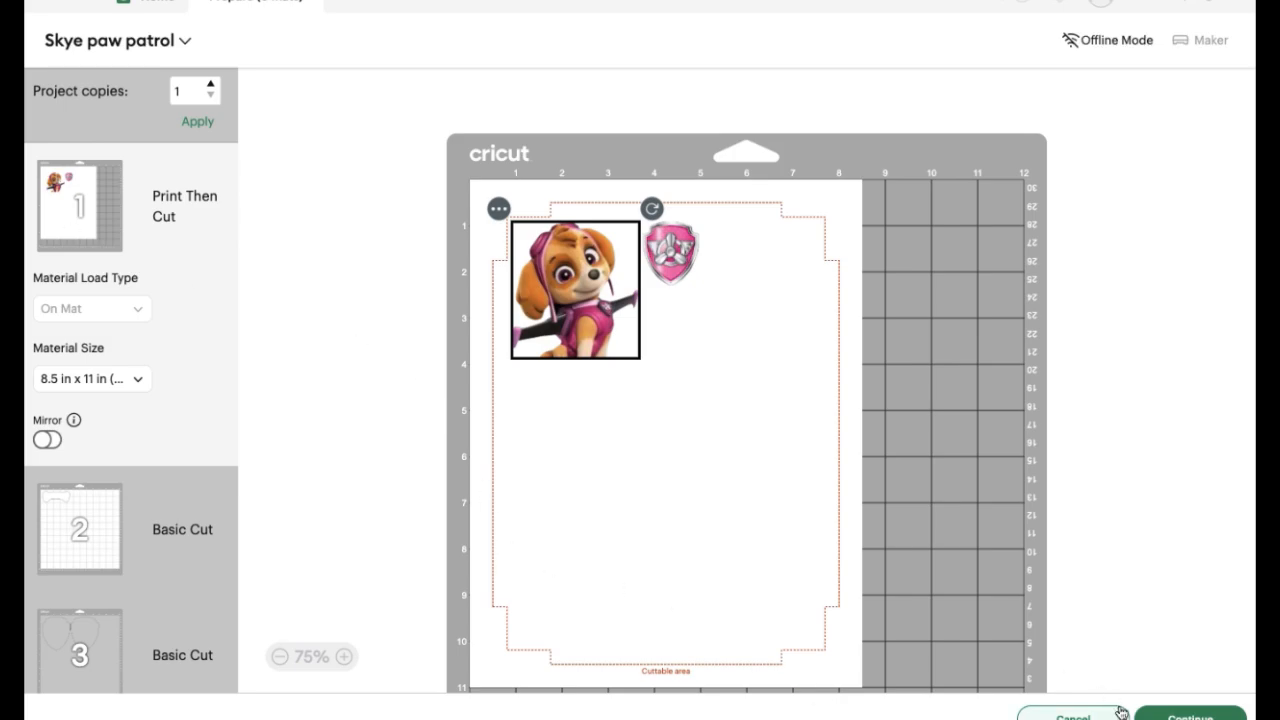
left_click(1185, 714)
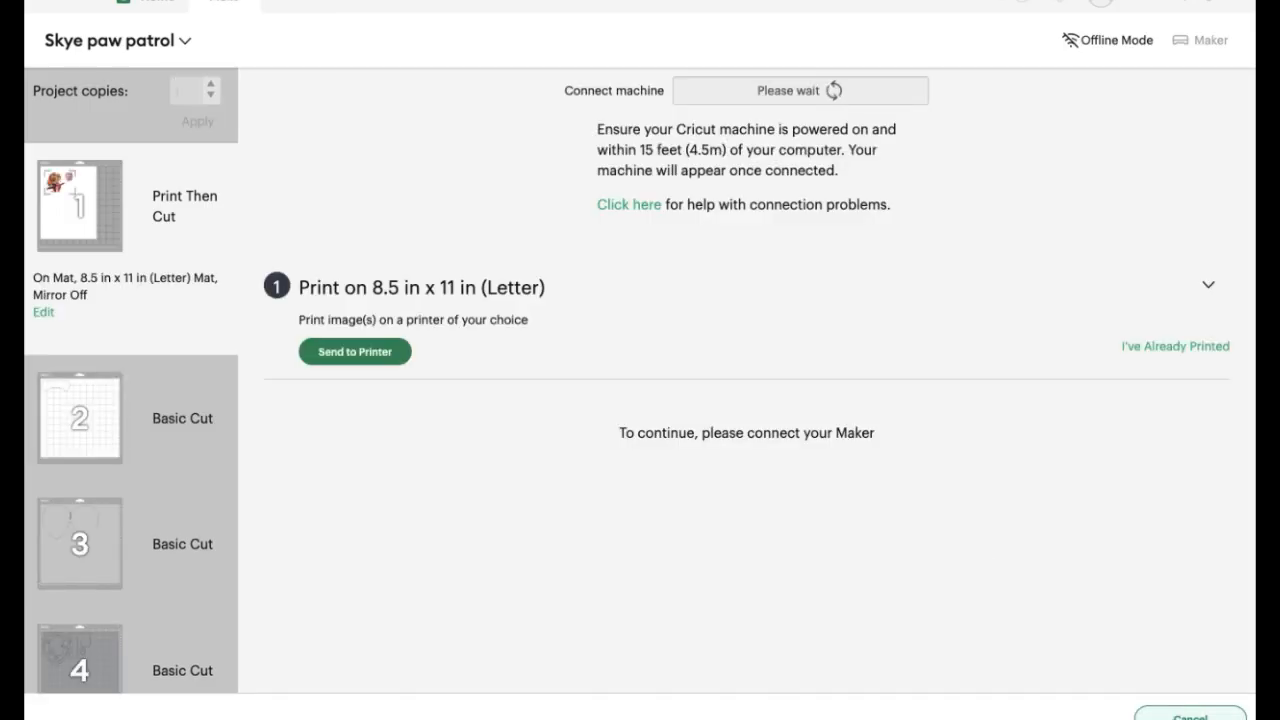
Print one copy of the Skye and badge images on the Canon TS700 series 3 printer with bleed on
left_click(400, 361)
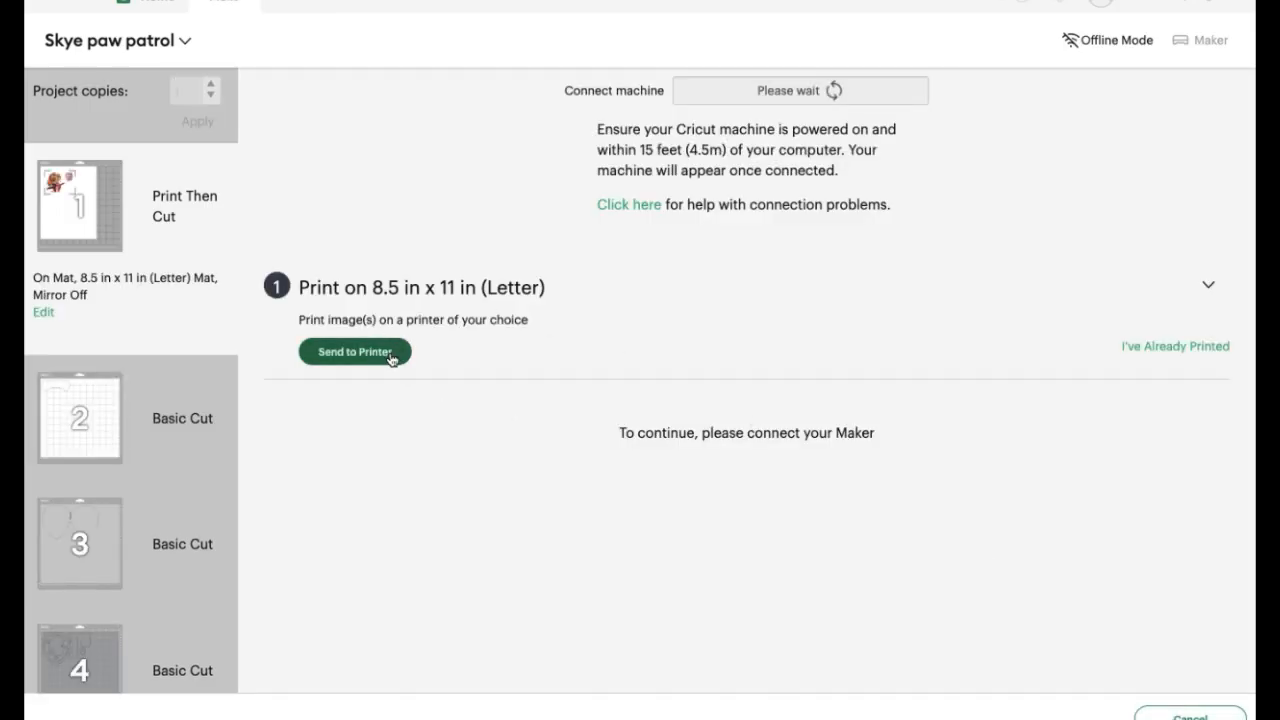
left_click(390, 352)
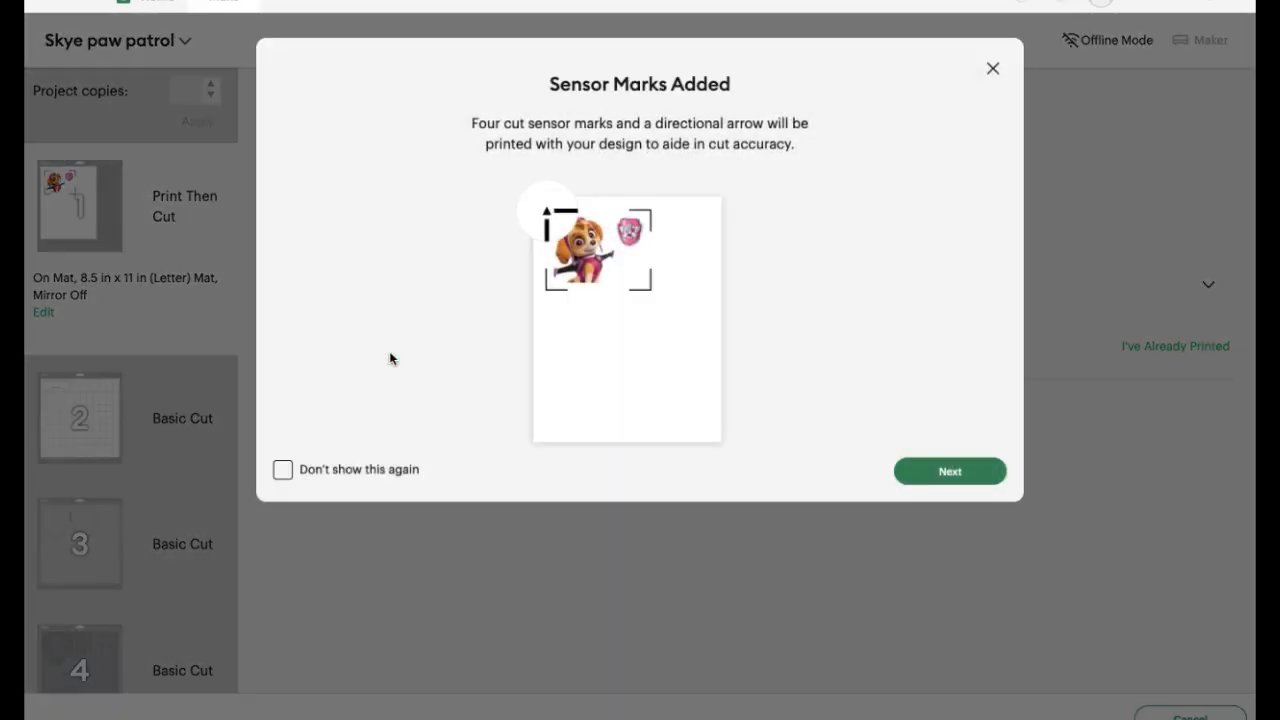
left_click(943, 478)
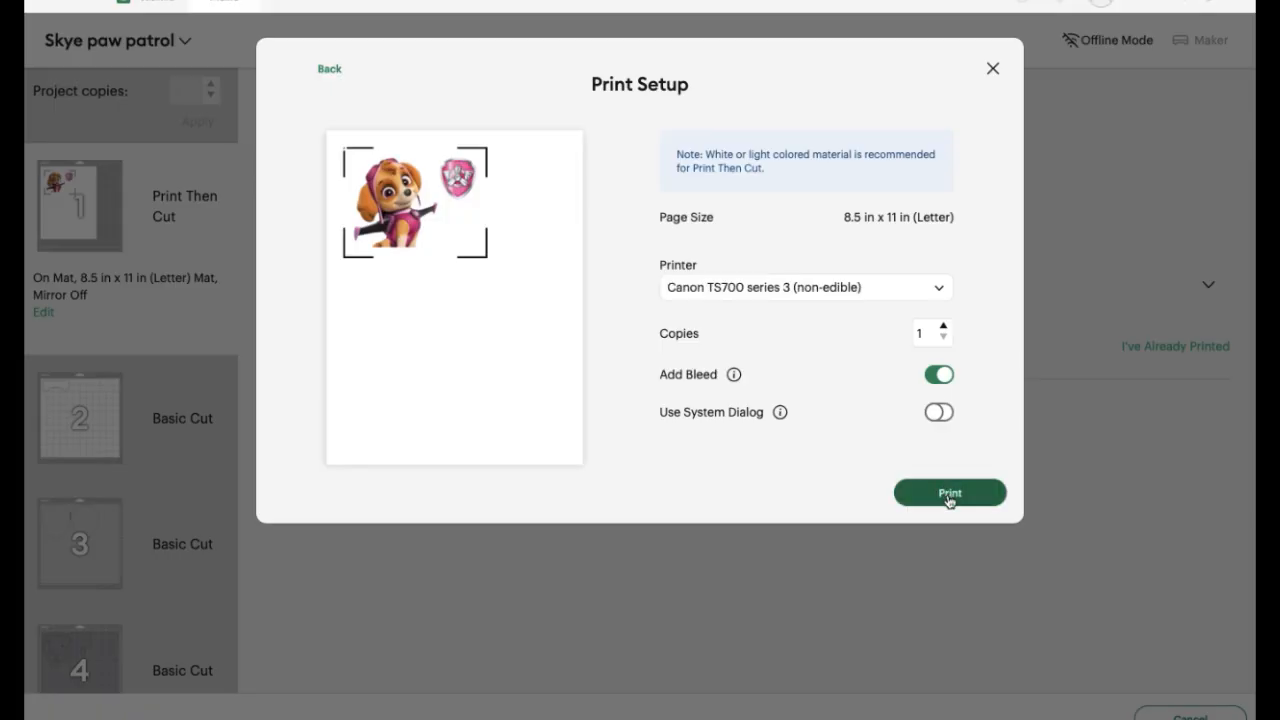
left_click(949, 496)
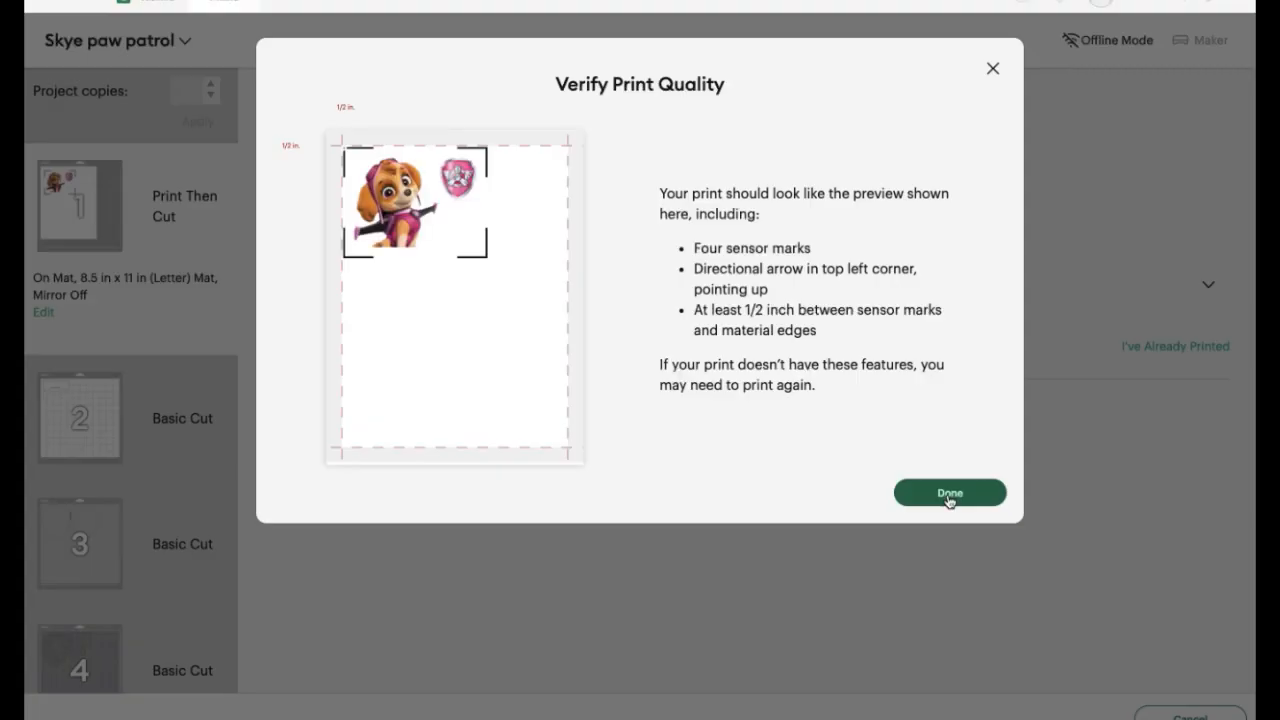
left_click(950, 495)
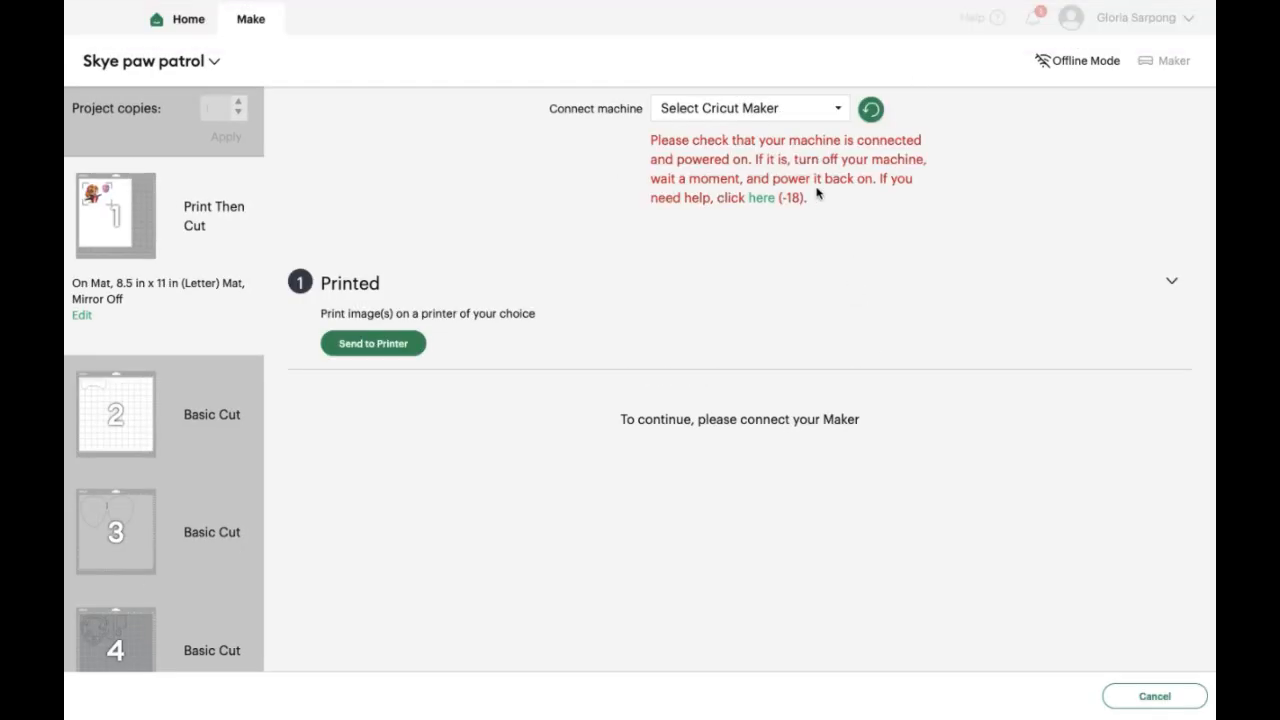
Retry the machine connection, connect the Maker over Bluetooth, and set mat 1's base material to Light Cardstock - 65 lb (176 gsm)
left_click(869, 115)
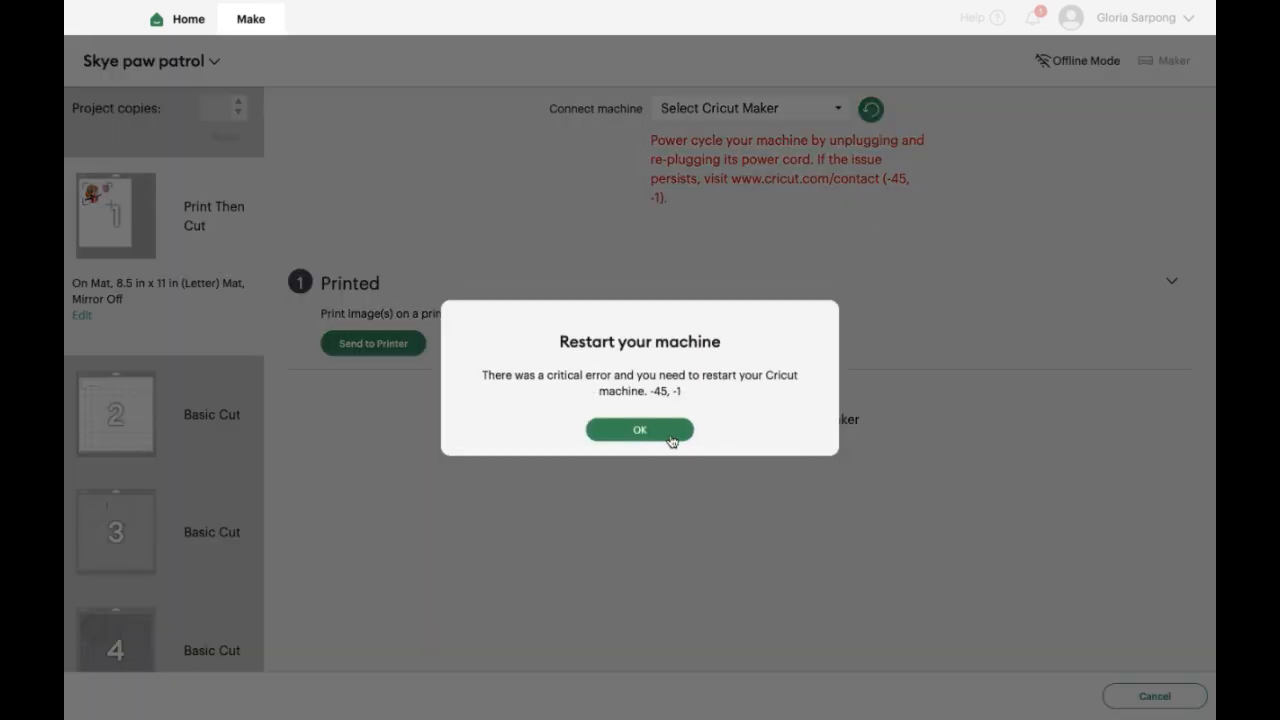
left_click(640, 430)
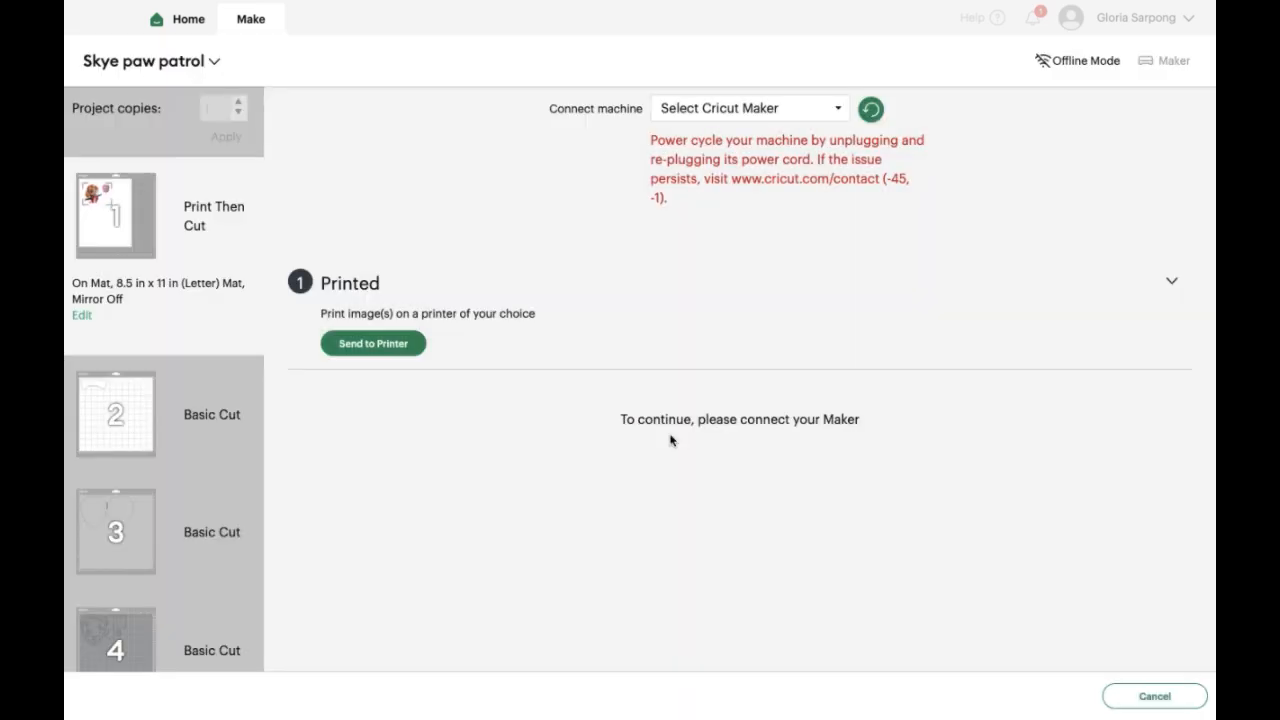
left_click(872, 112)
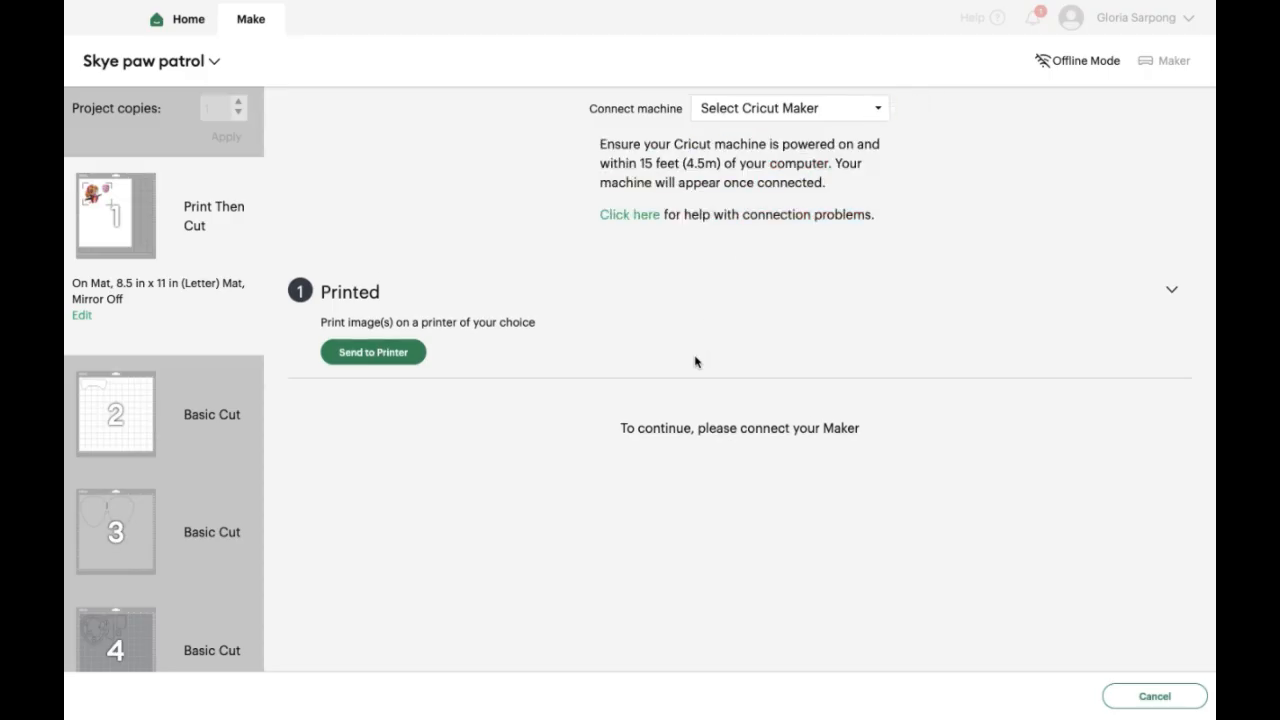
left_click(822, 116)
left_click(764, 149)
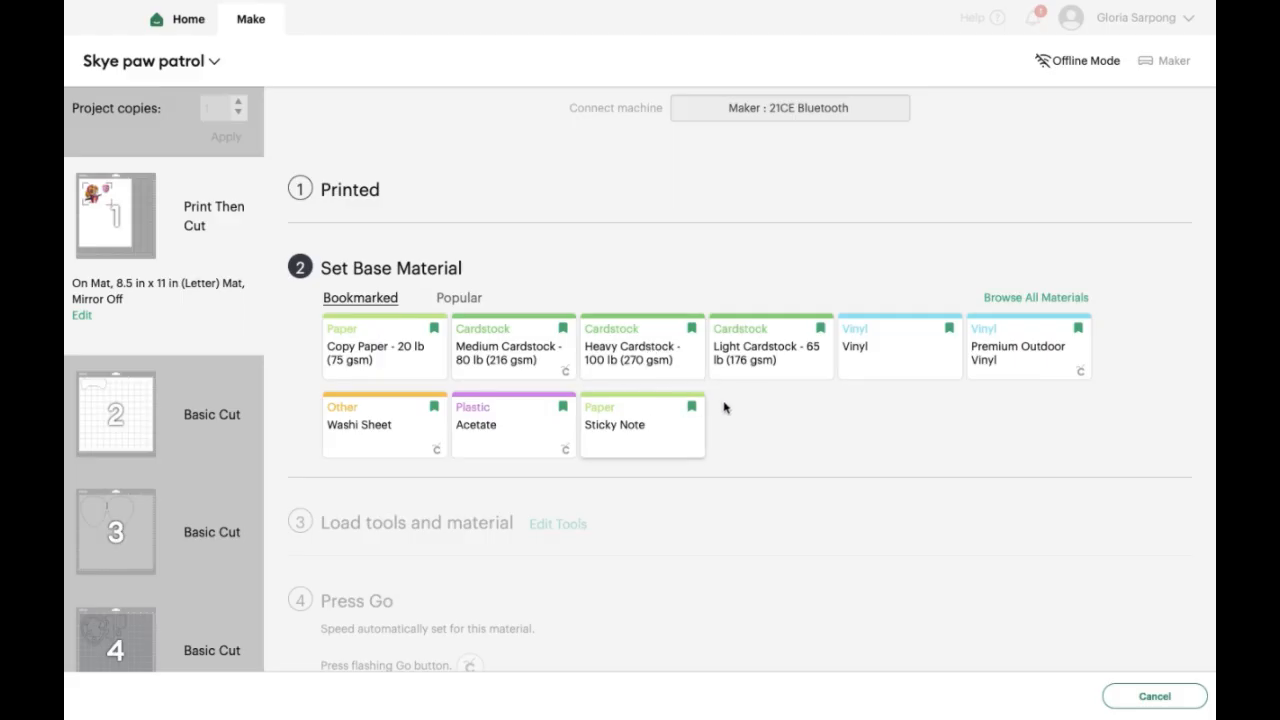
left_click(757, 364)
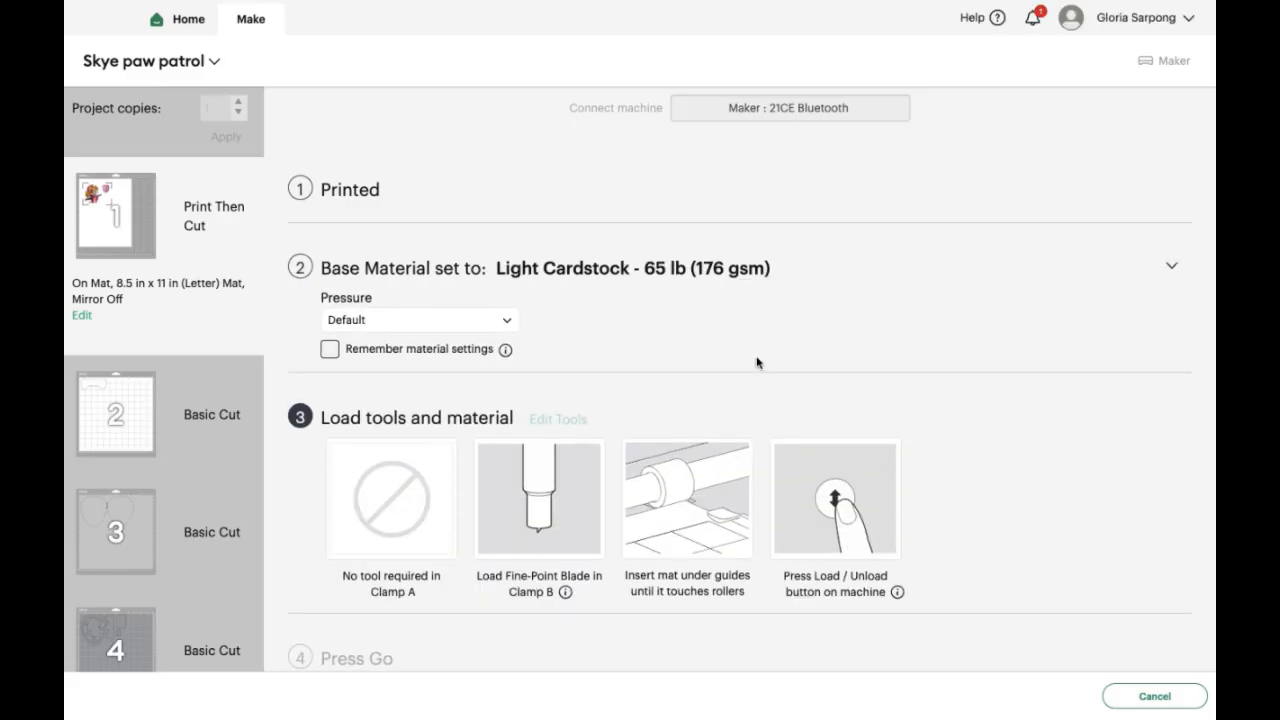
Return to mat preparation, open mat 2 and move the bone down to between about 5 and 7 inches
mouse_move(816, 6)
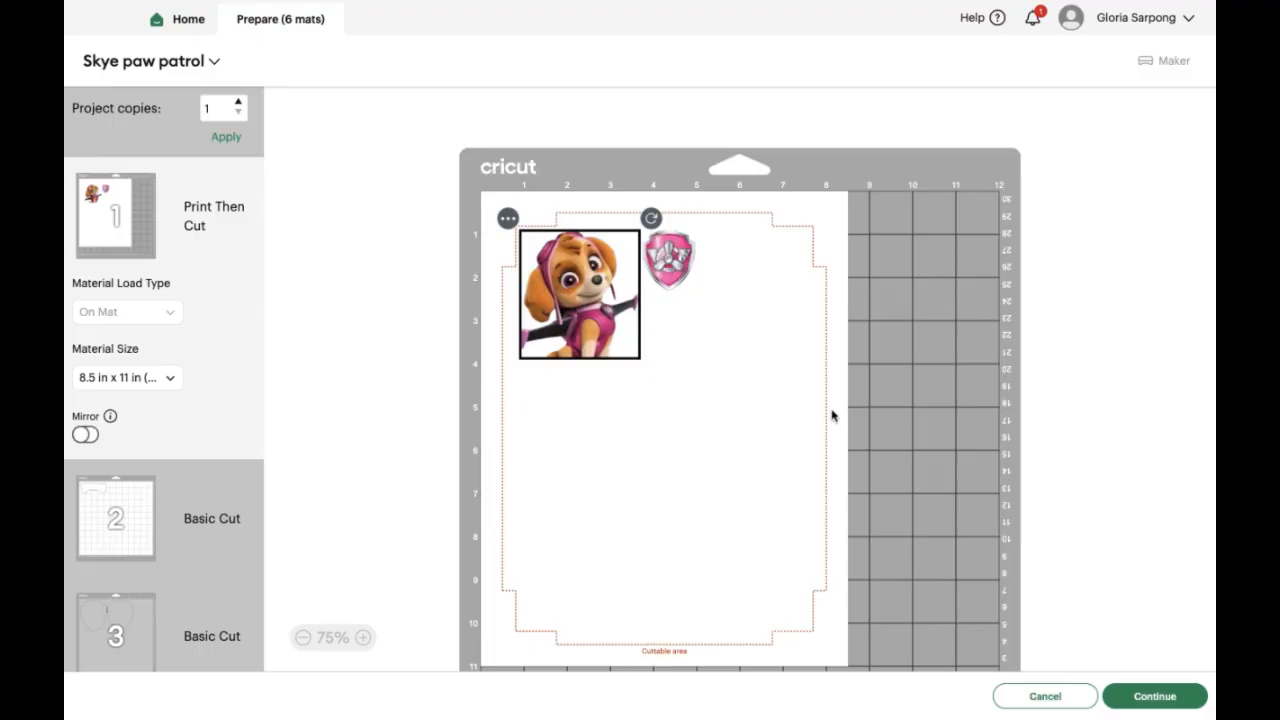
left_click(226, 541)
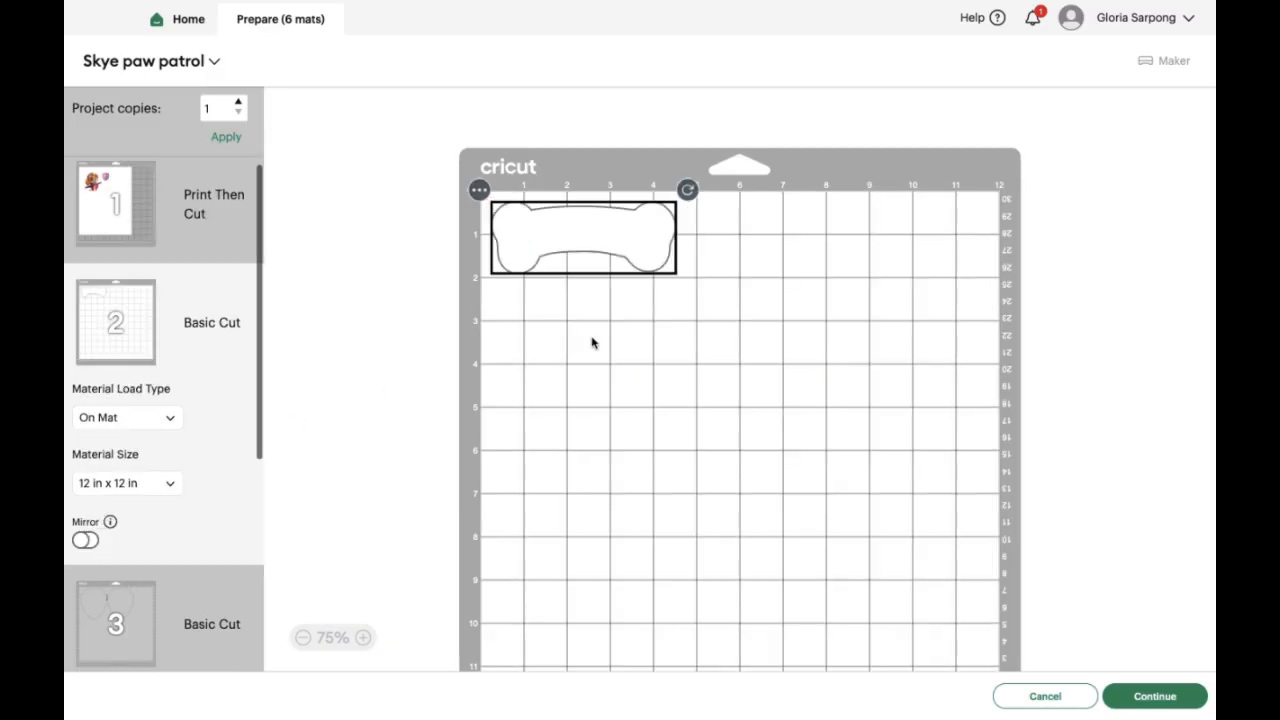
left_click_drag(633, 235, 590, 450)
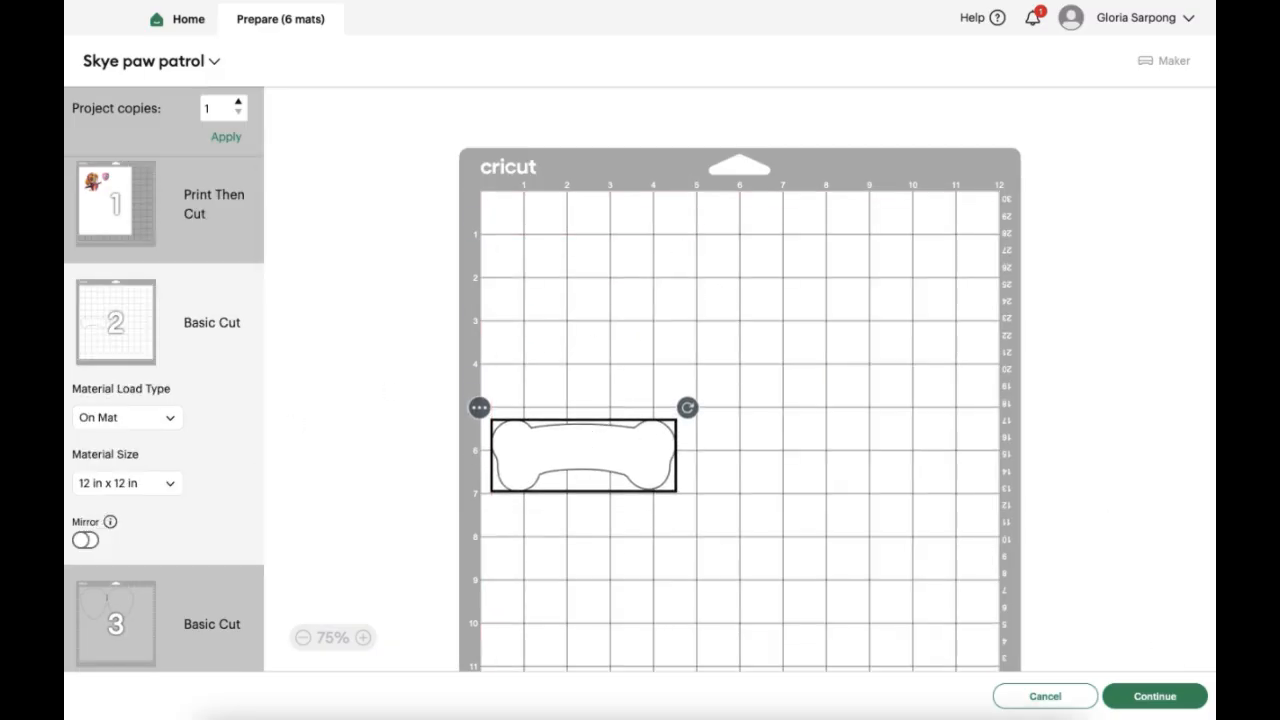
Continue with mat 2, set its base material to Light Cardstock - 65 lb (176 gsm), and cancel the cut to return to the mats
left_click(1152, 703)
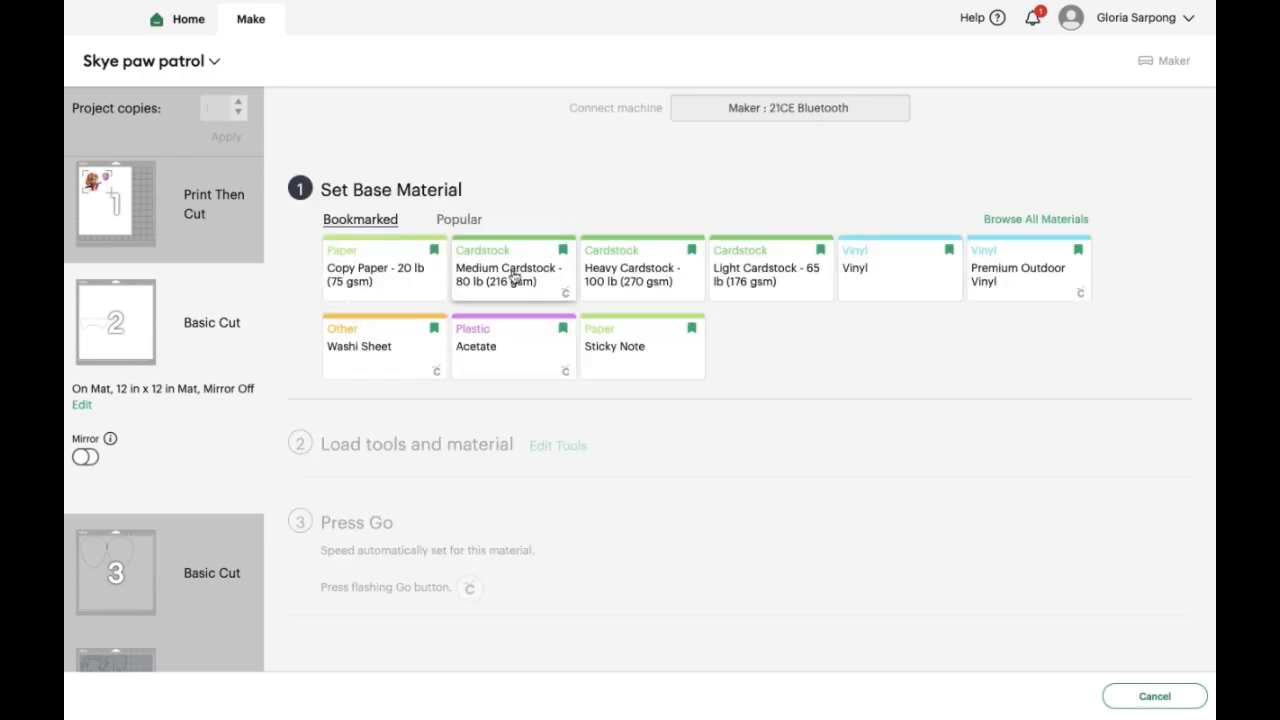
left_click(790, 286)
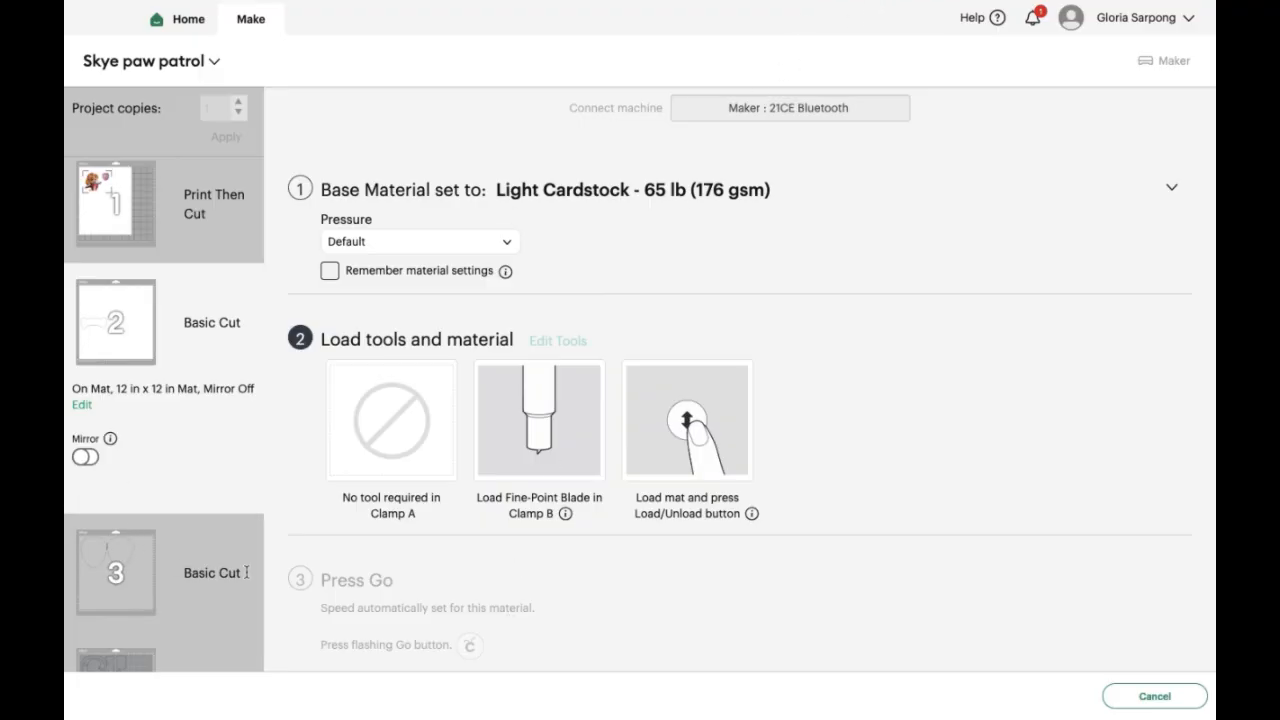
left_click(1154, 696)
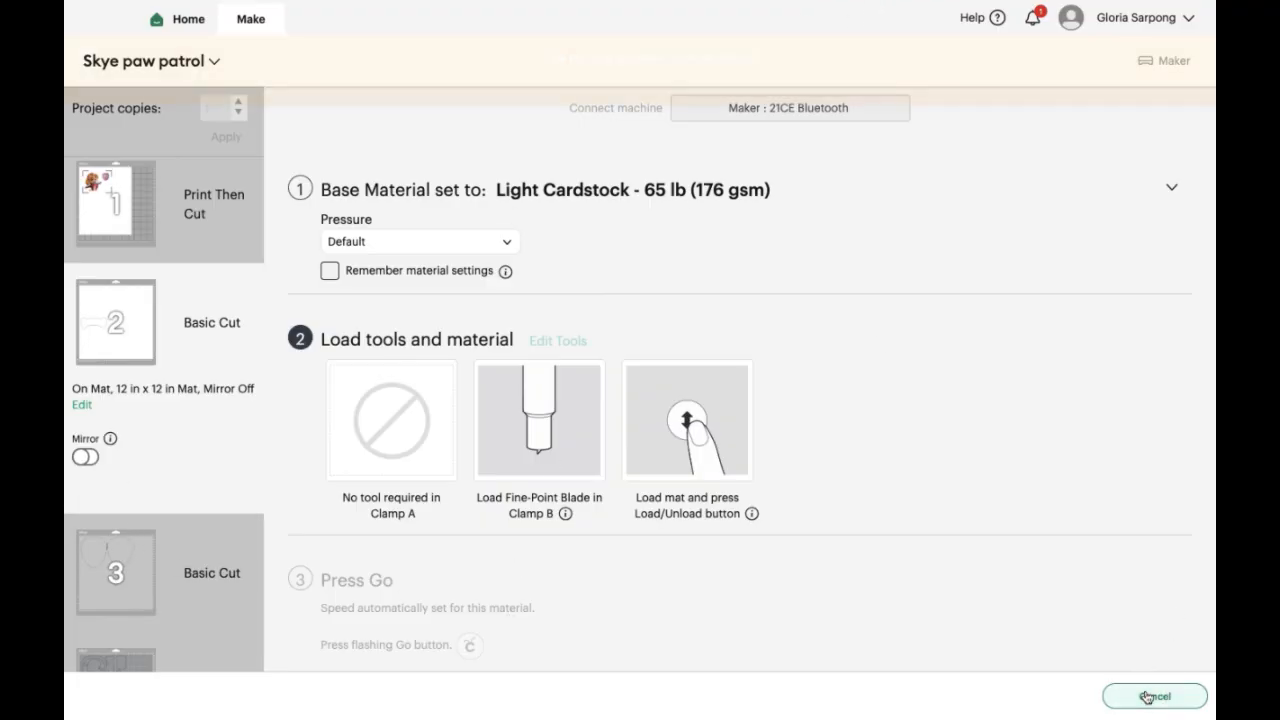
left_click(685, 82)
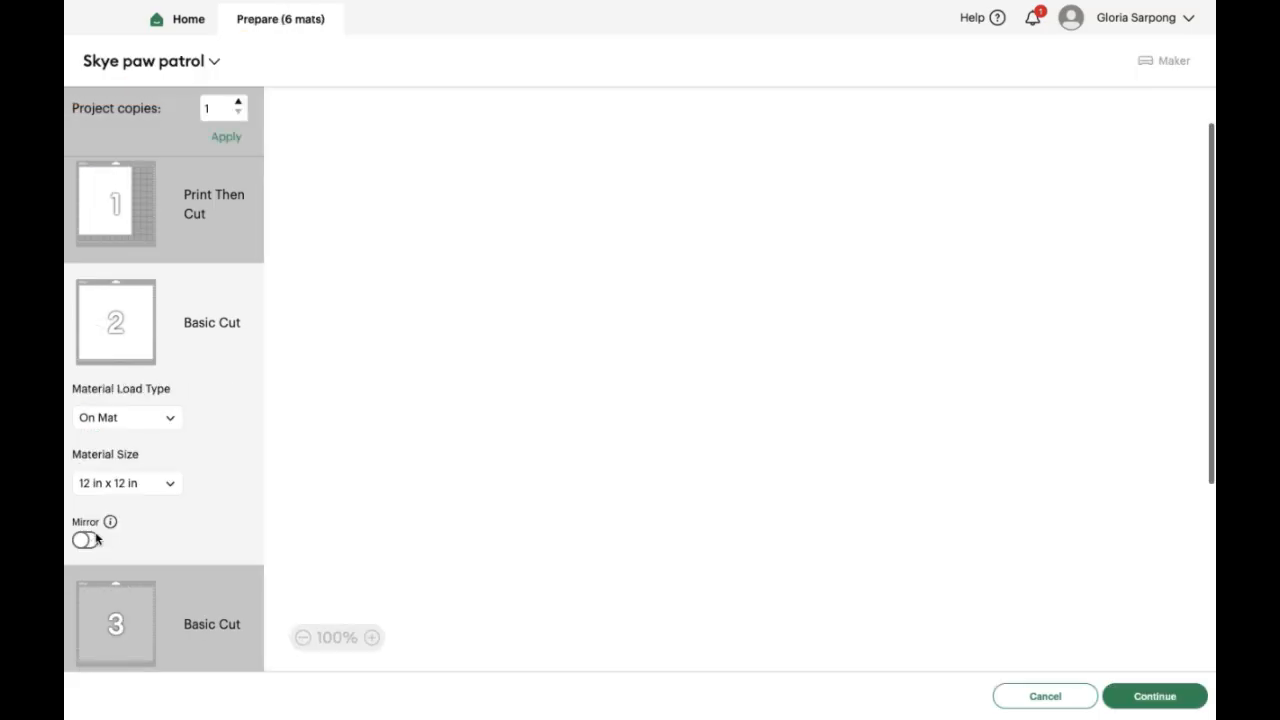
Open mat 3 with the two shields, set its base material to Acetate, and cancel the cut to return to the mats
left_click(126, 622)
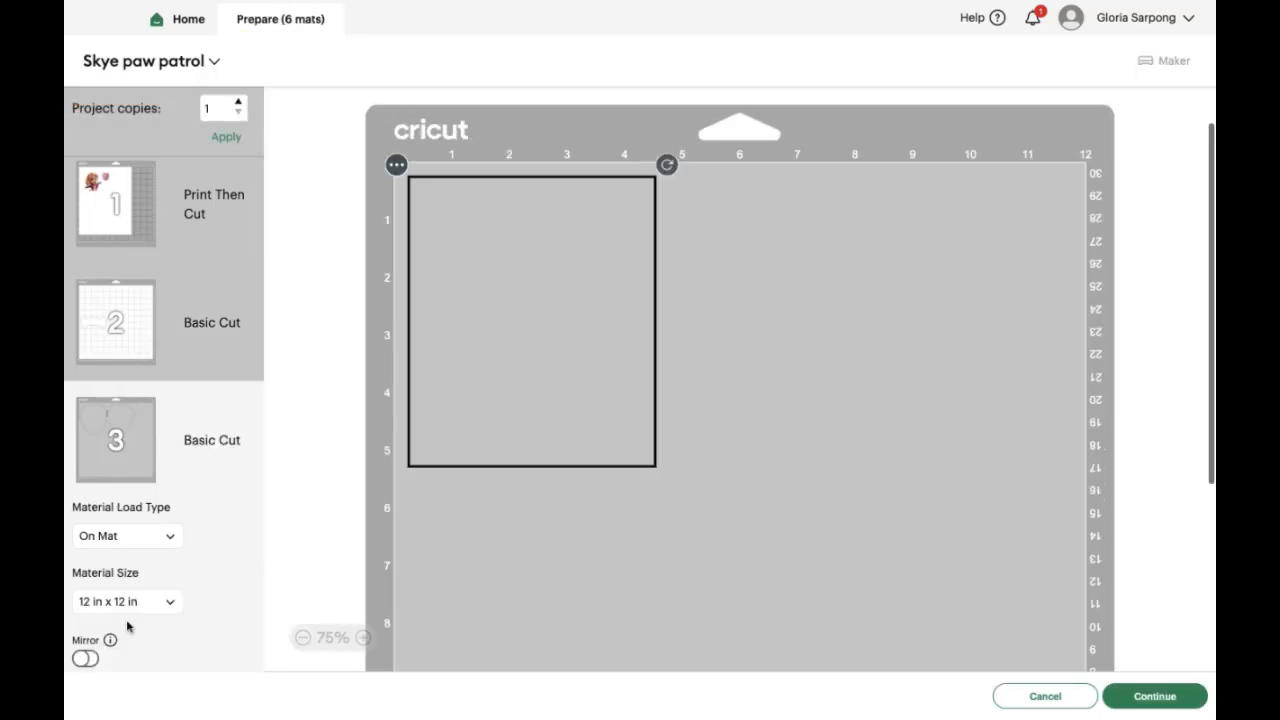
scroll(126, 622, "down", 3)
scroll(128, 627, "down", 1)
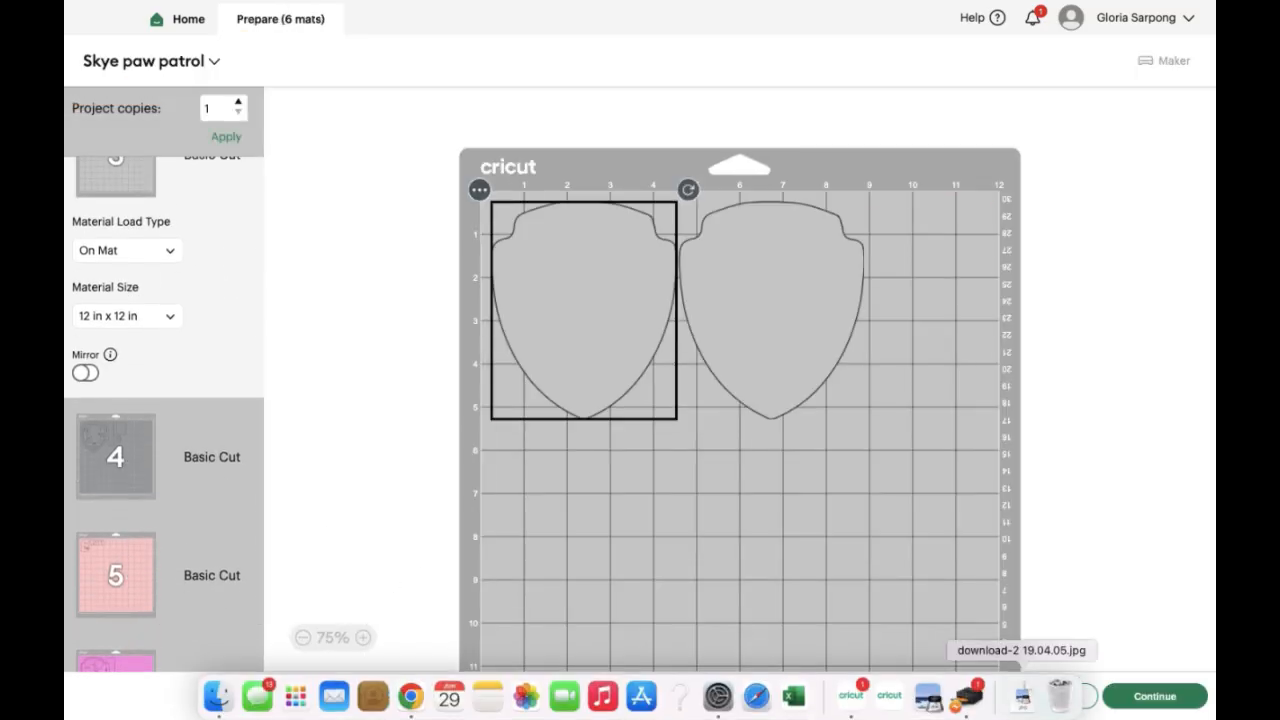
left_click(1148, 691)
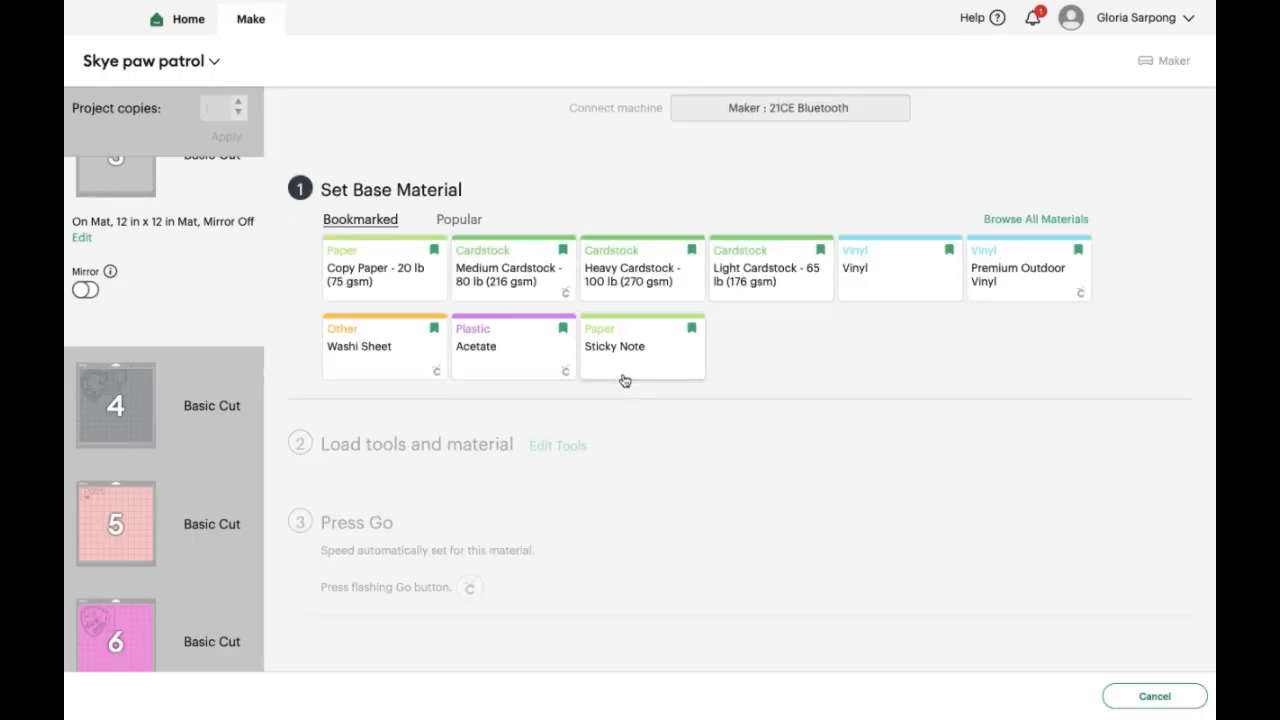
left_click(491, 352)
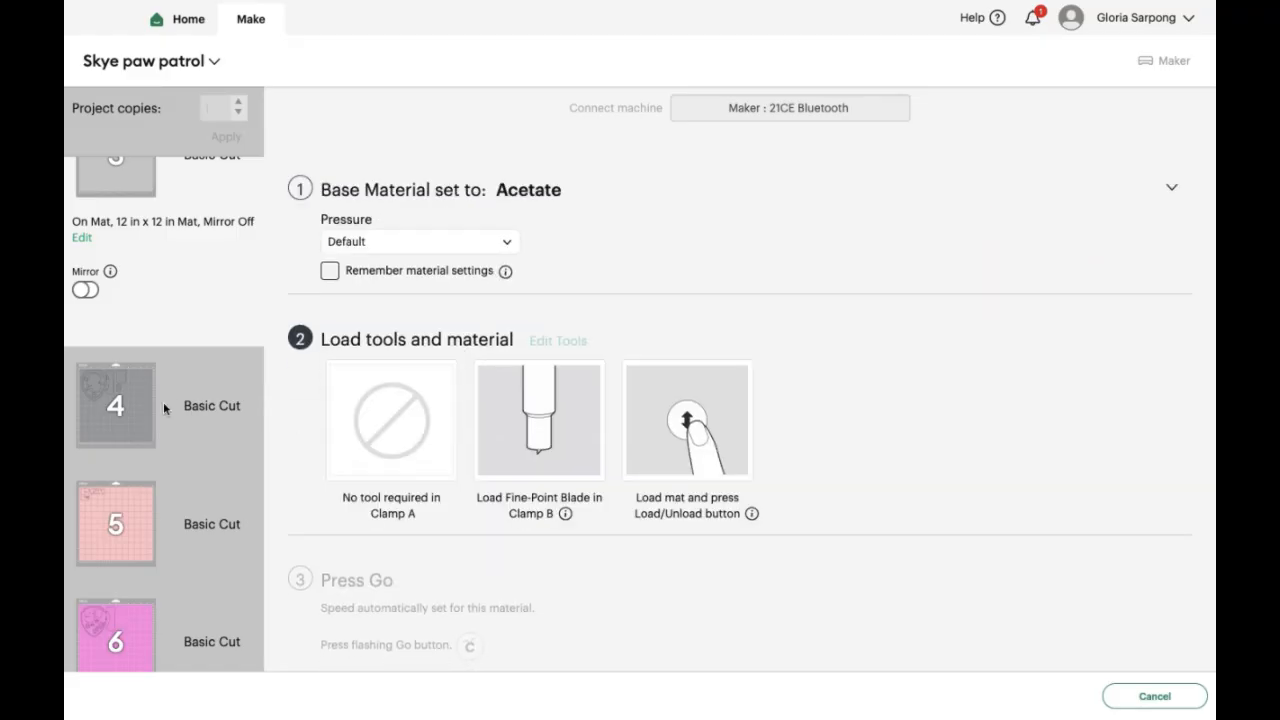
left_click(1176, 697)
left_click(712, 85)
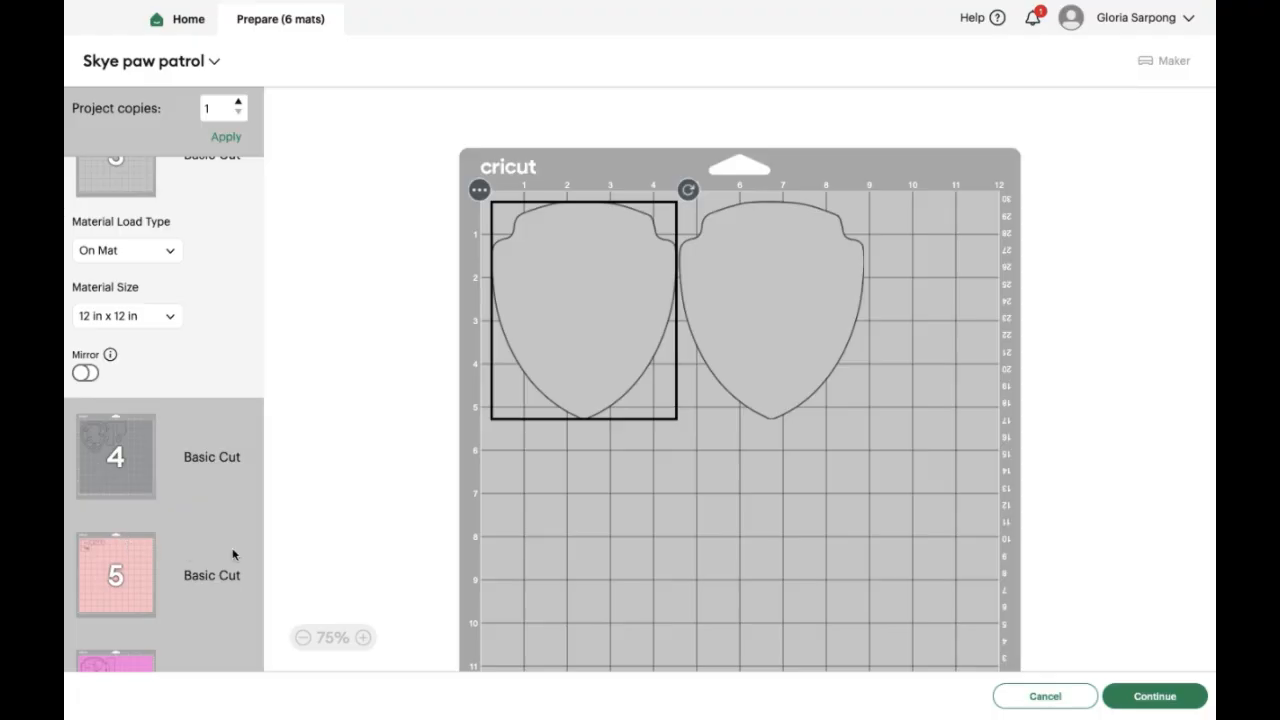
Open mat 4, set its base material to Medium Cardstock - 80 lb (216 gsm), and cancel the cut to return to the mats
left_click(121, 462)
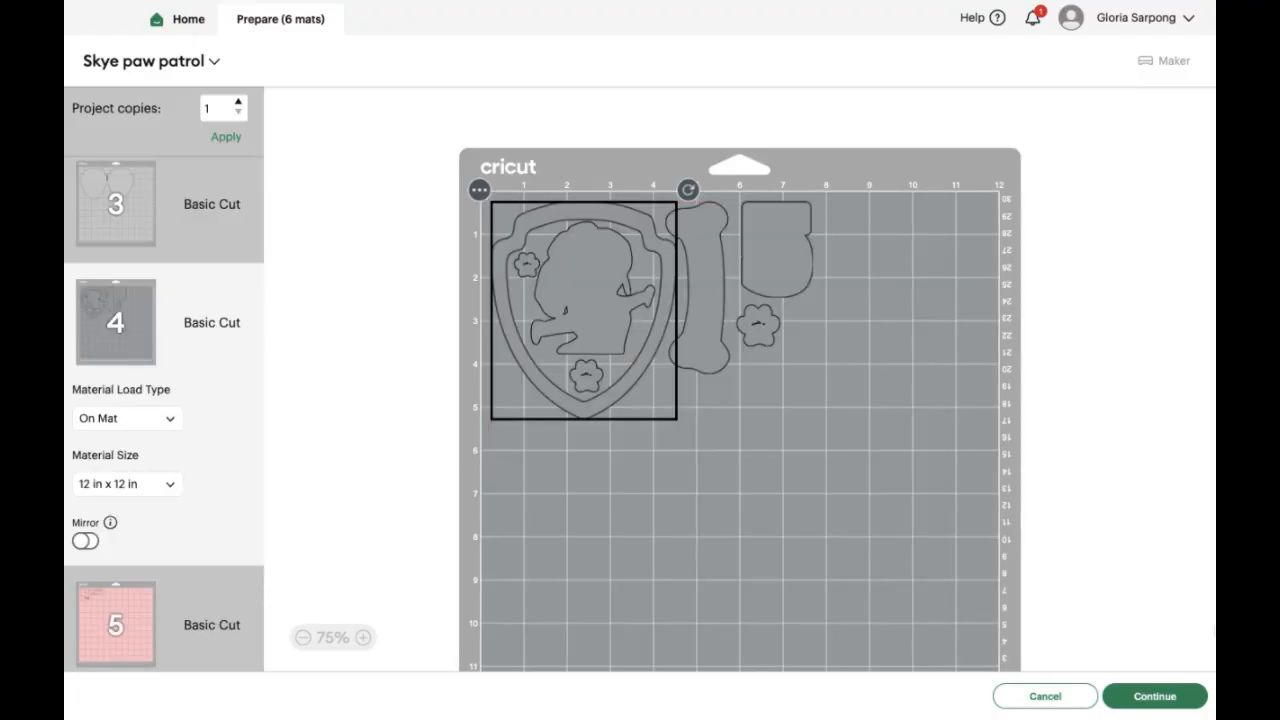
left_click(1153, 690)
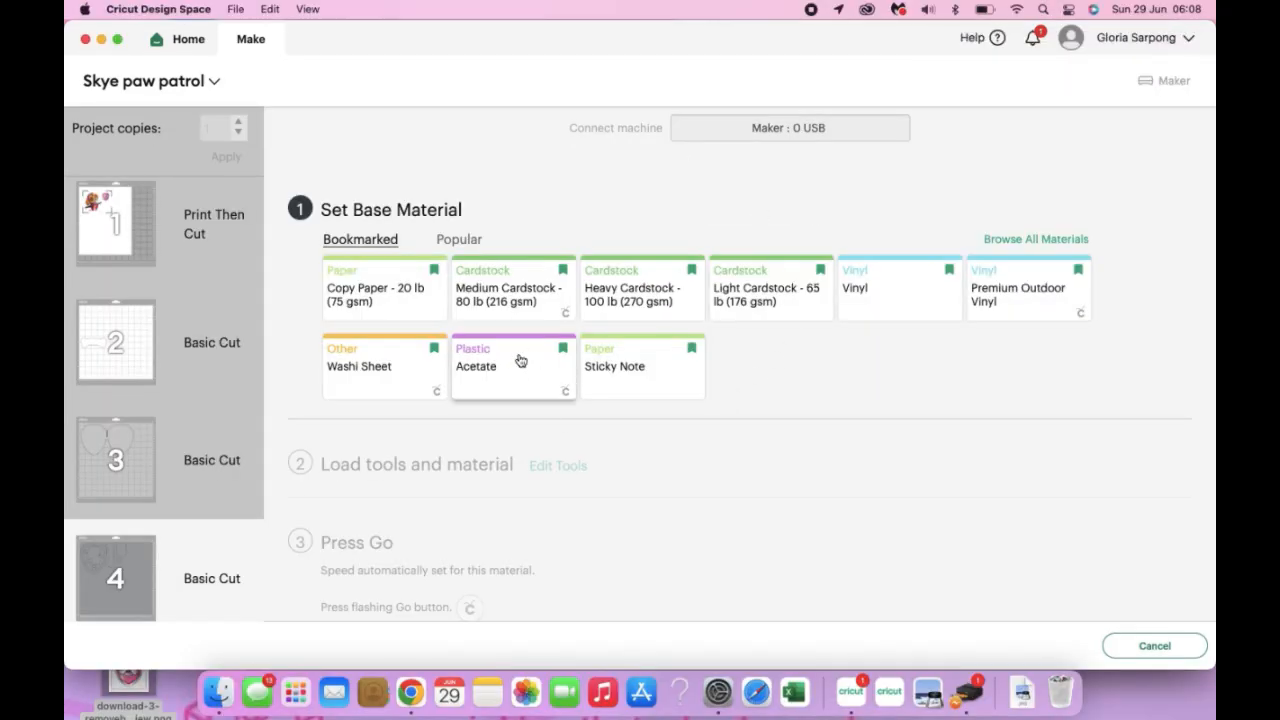
left_click(497, 291)
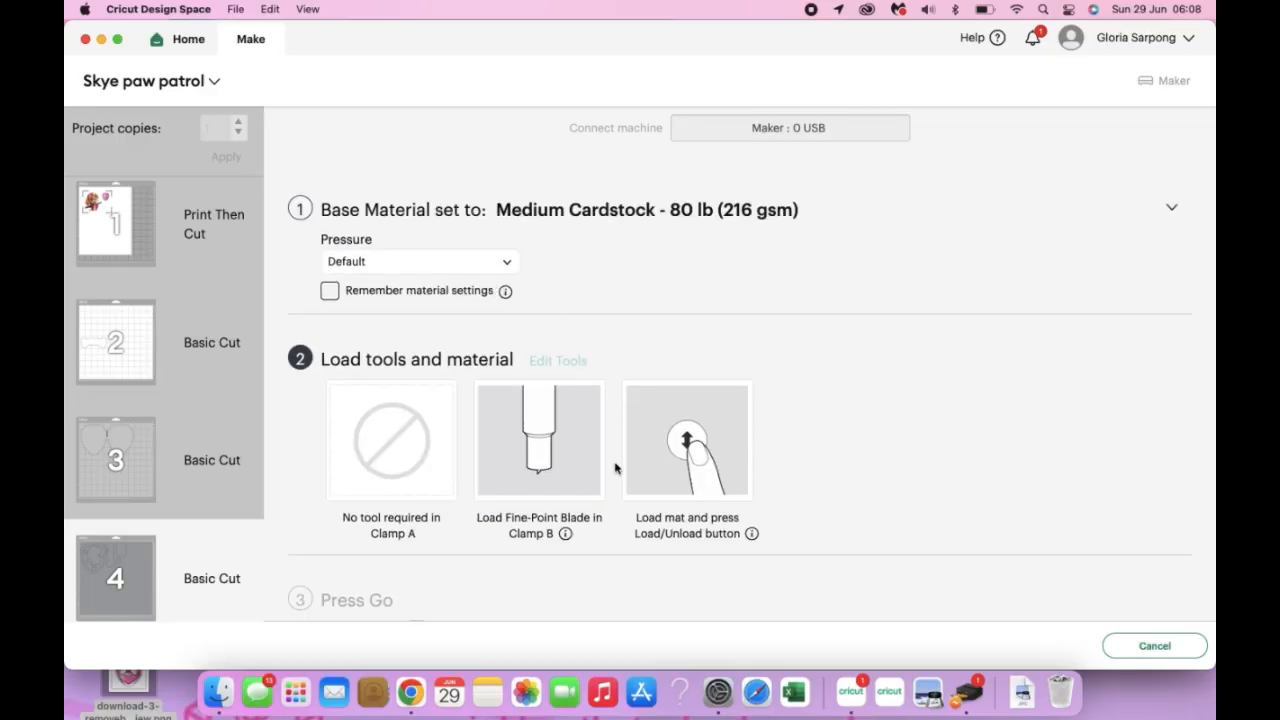
scroll(615, 468, "down", 2)
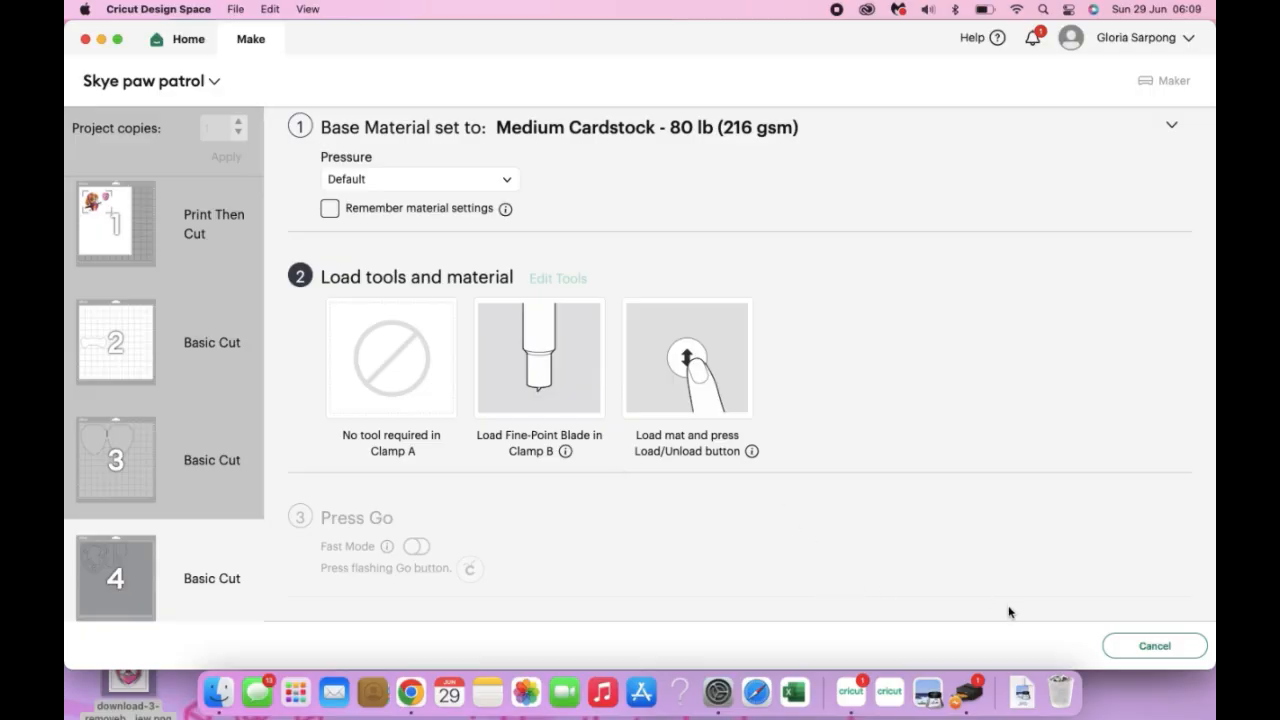
left_click(1153, 649)
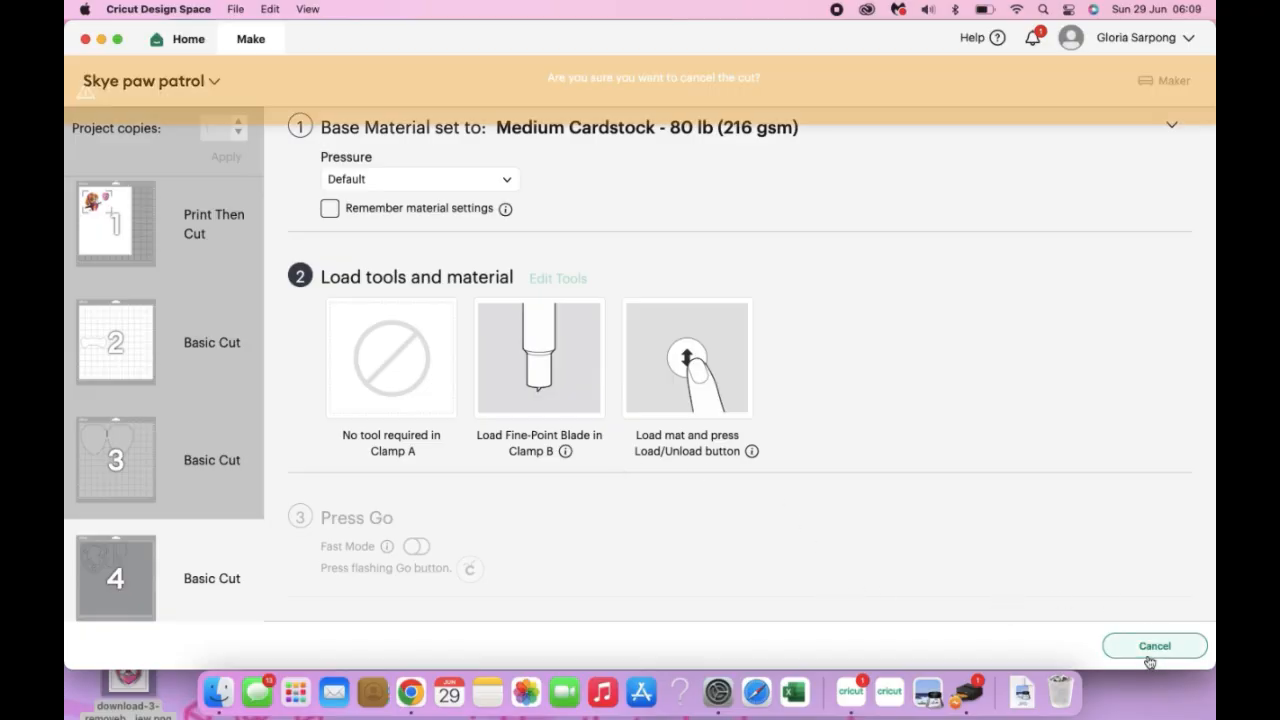
left_click(738, 104)
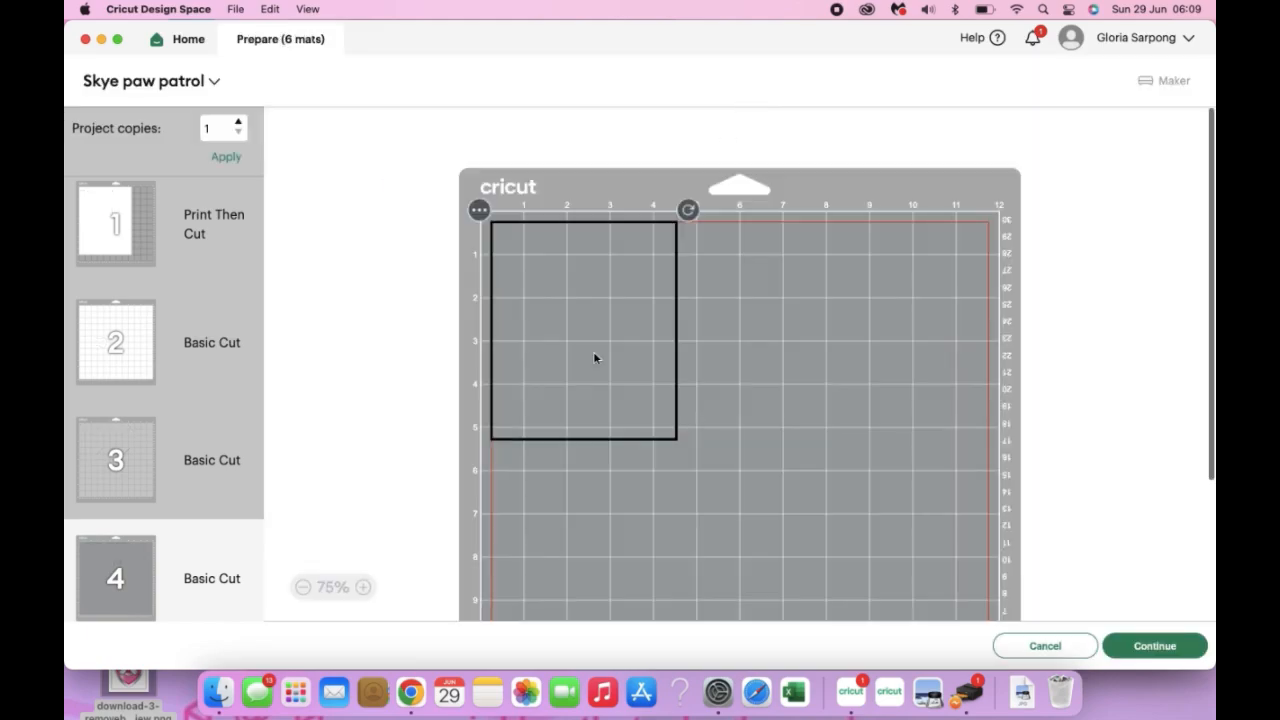
Open mat 5, set its base material to Medium Cardstock - 80 lb (216 gsm), and cancel the cut to return to the mats
scroll(166, 528, "down", 5)
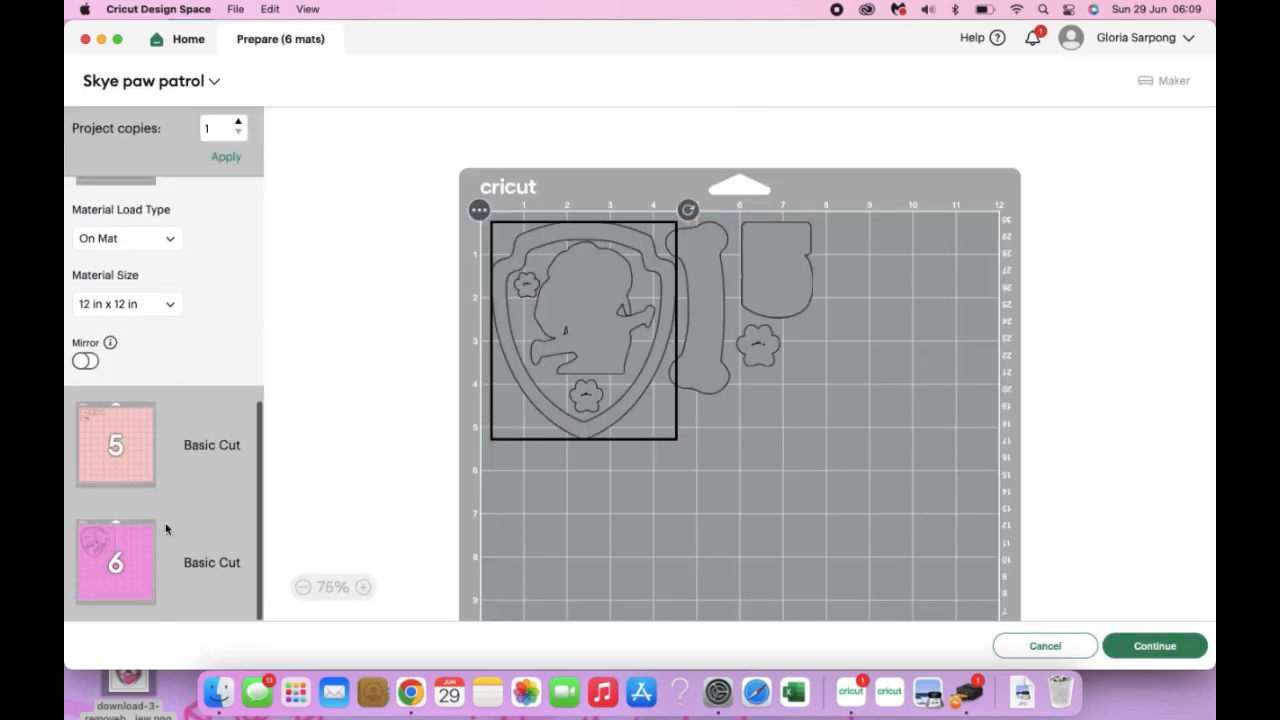
scroll(166, 528, "down", 3)
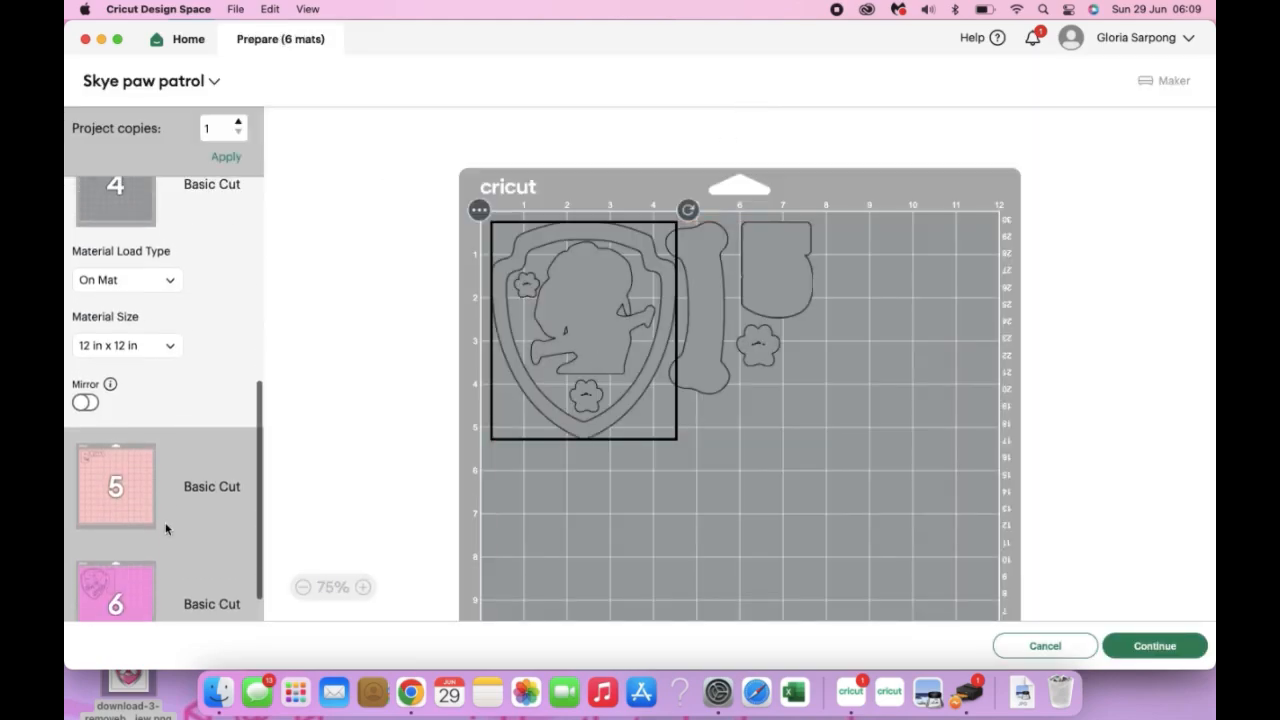
left_click(132, 468)
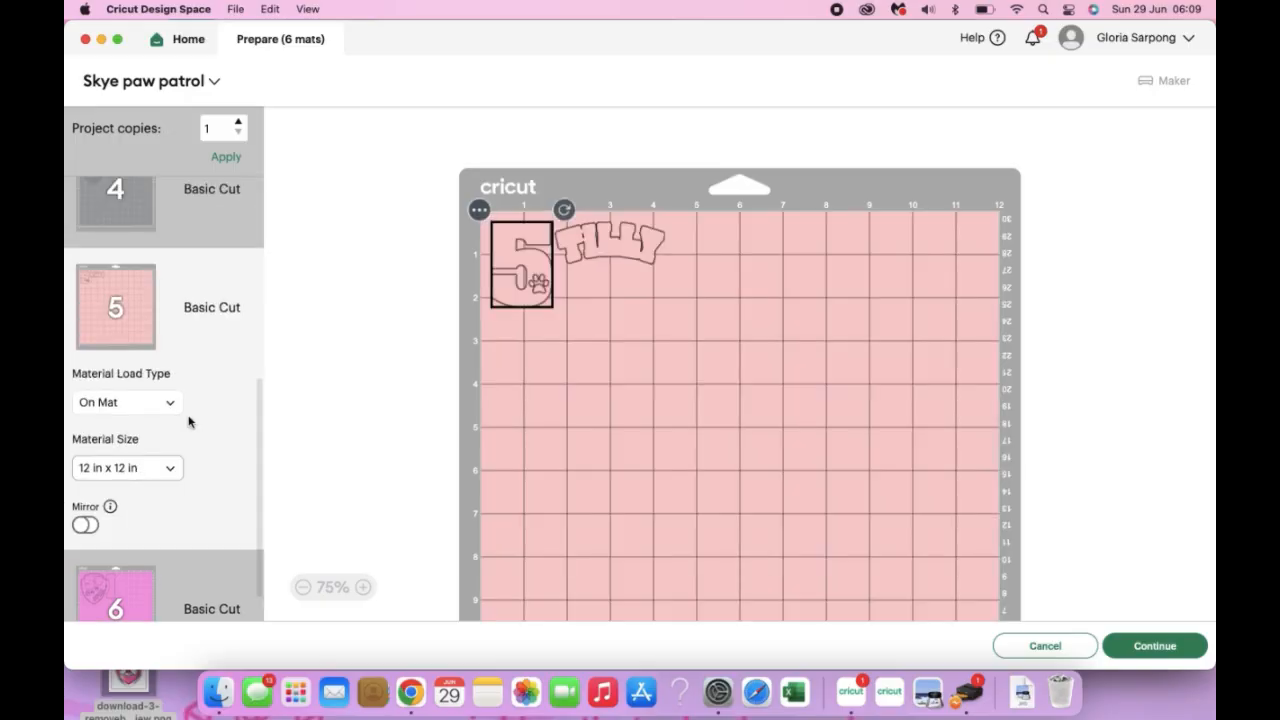
left_click(1162, 648)
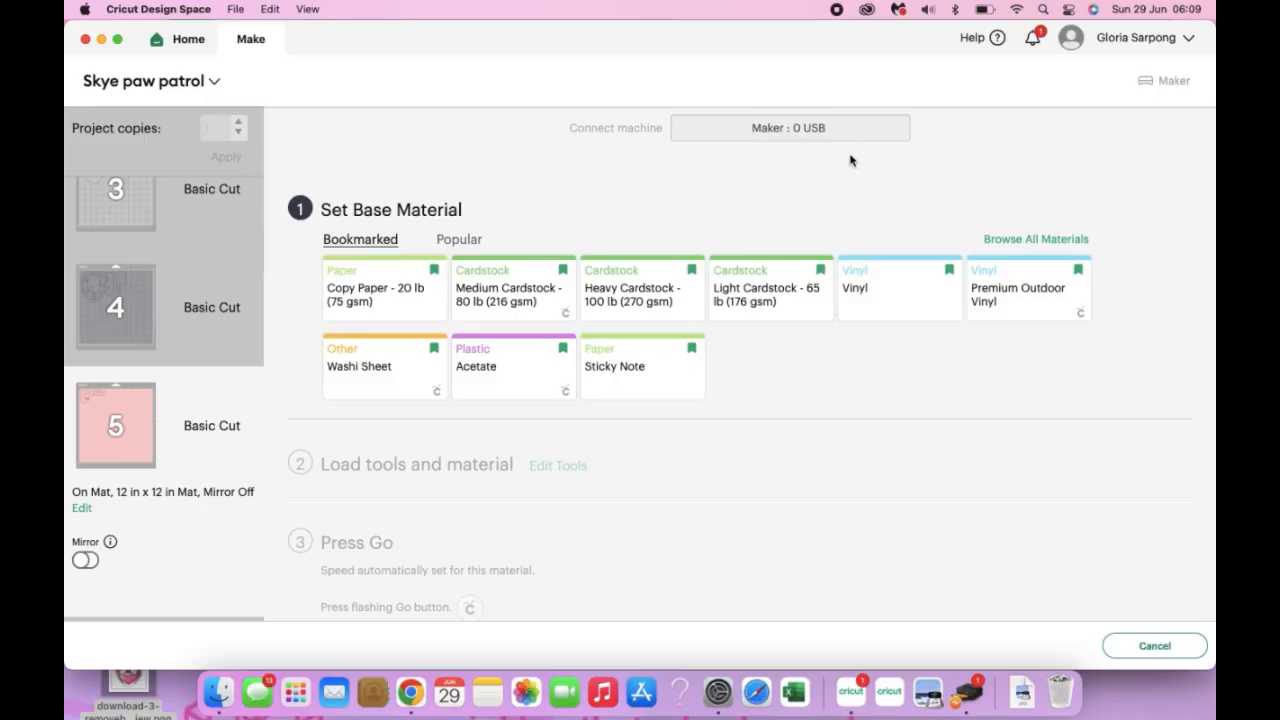
left_click(516, 288)
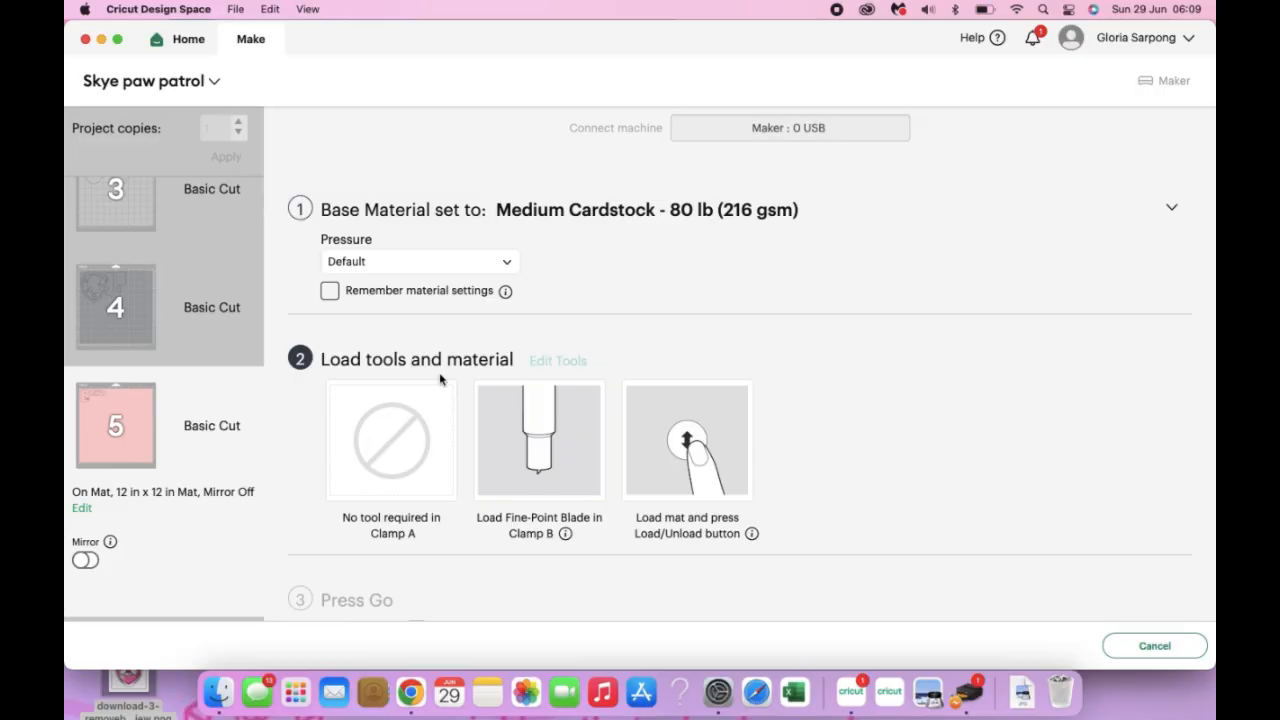
left_click(1141, 647)
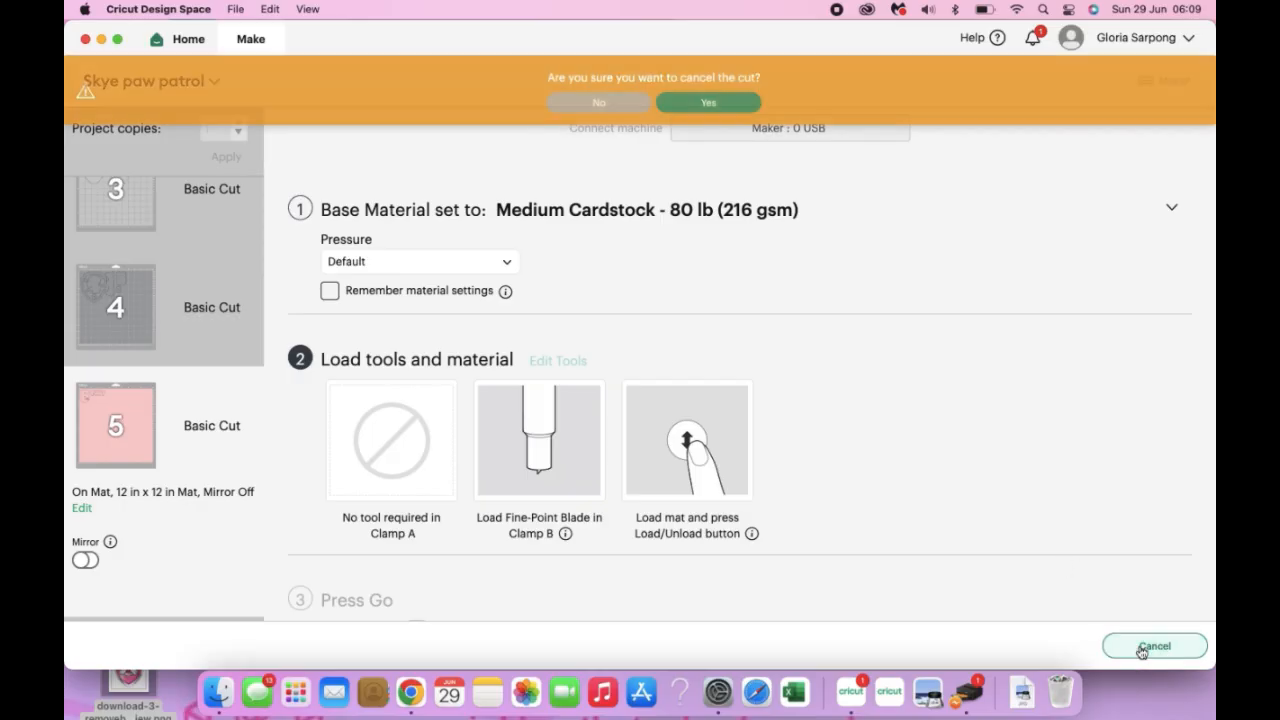
left_click(706, 102)
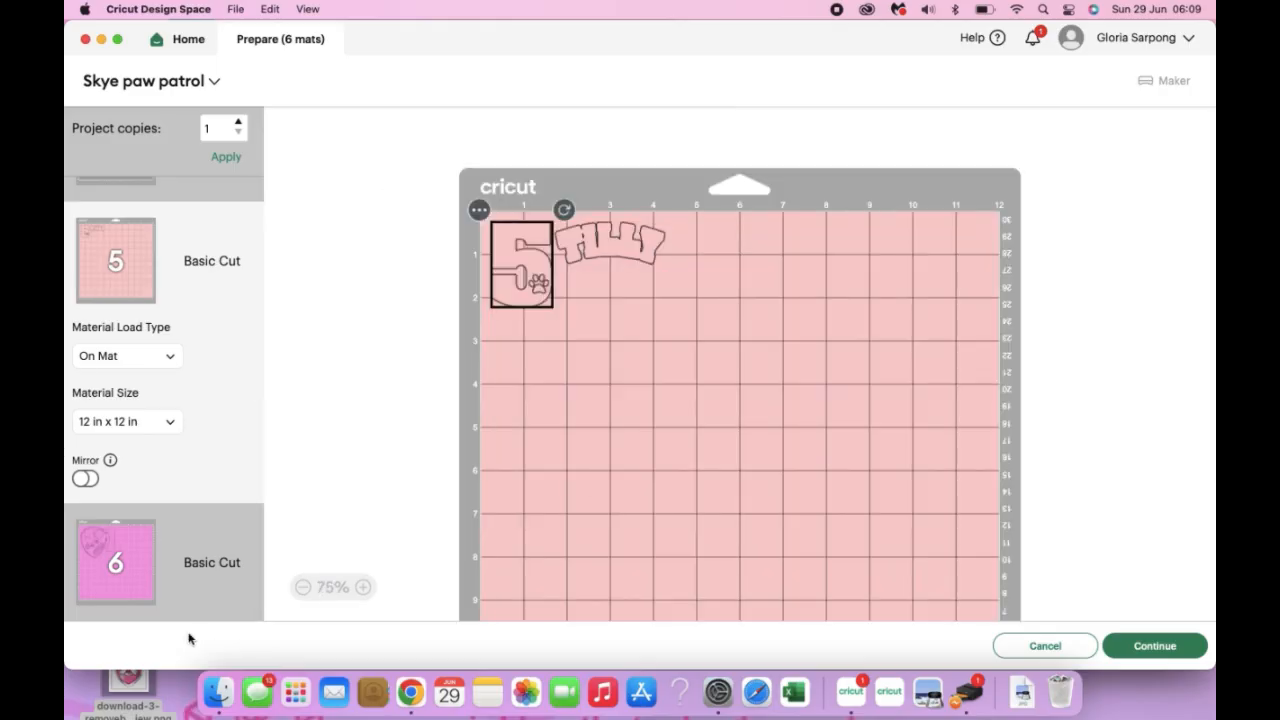
Open mat 6, set its base material to Medium Cardstock - 80 lb (216 gsm), and cancel the cut to return to the mats
left_click(103, 557)
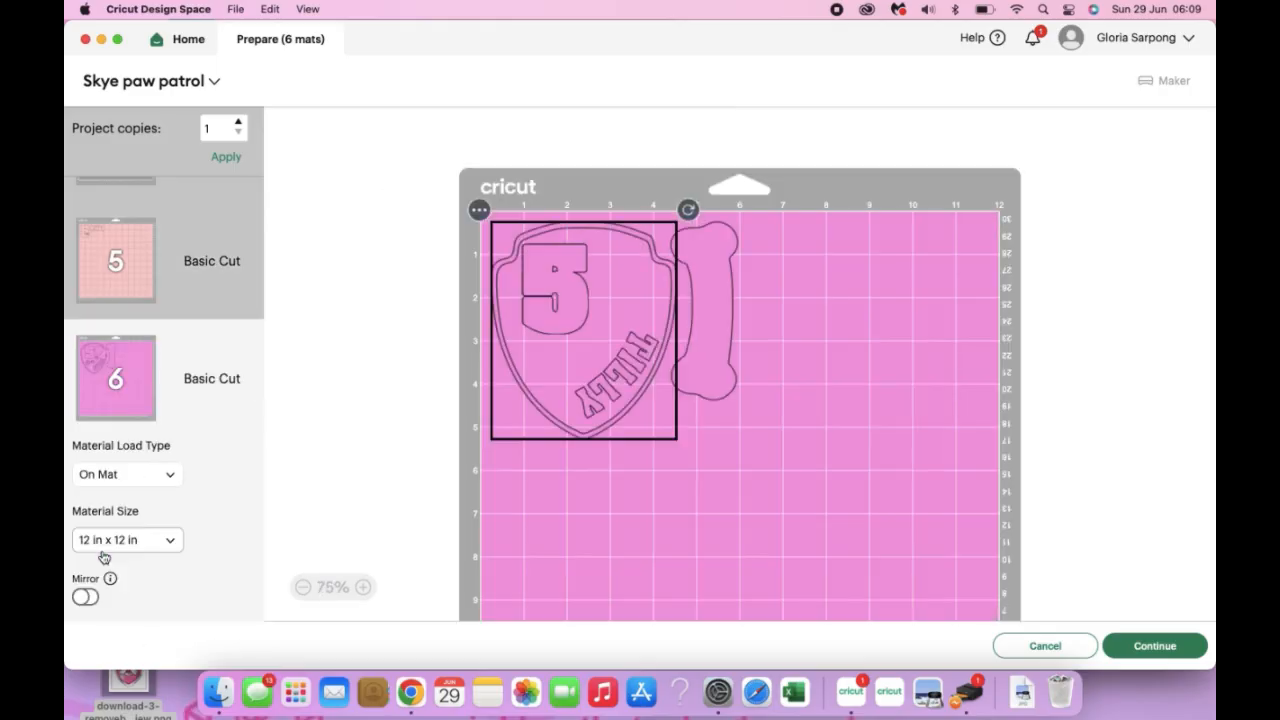
left_click(1170, 650)
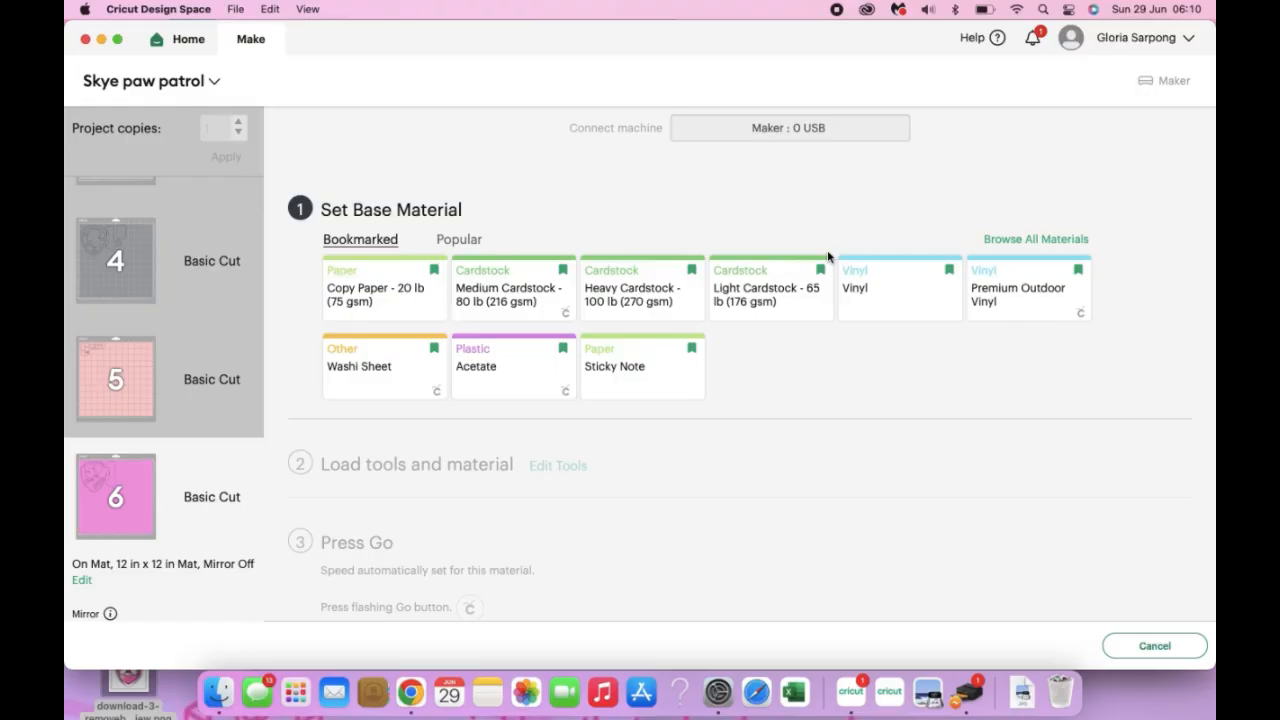
left_click(504, 297)
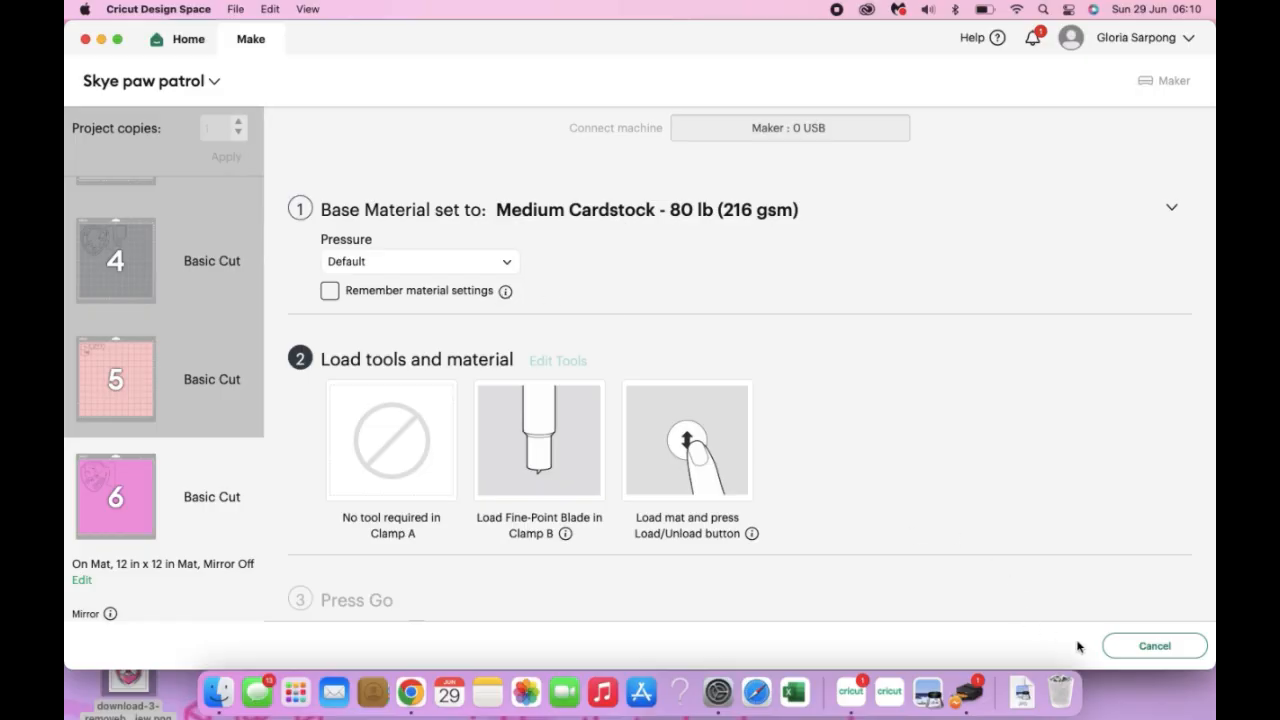
left_click(1156, 647)
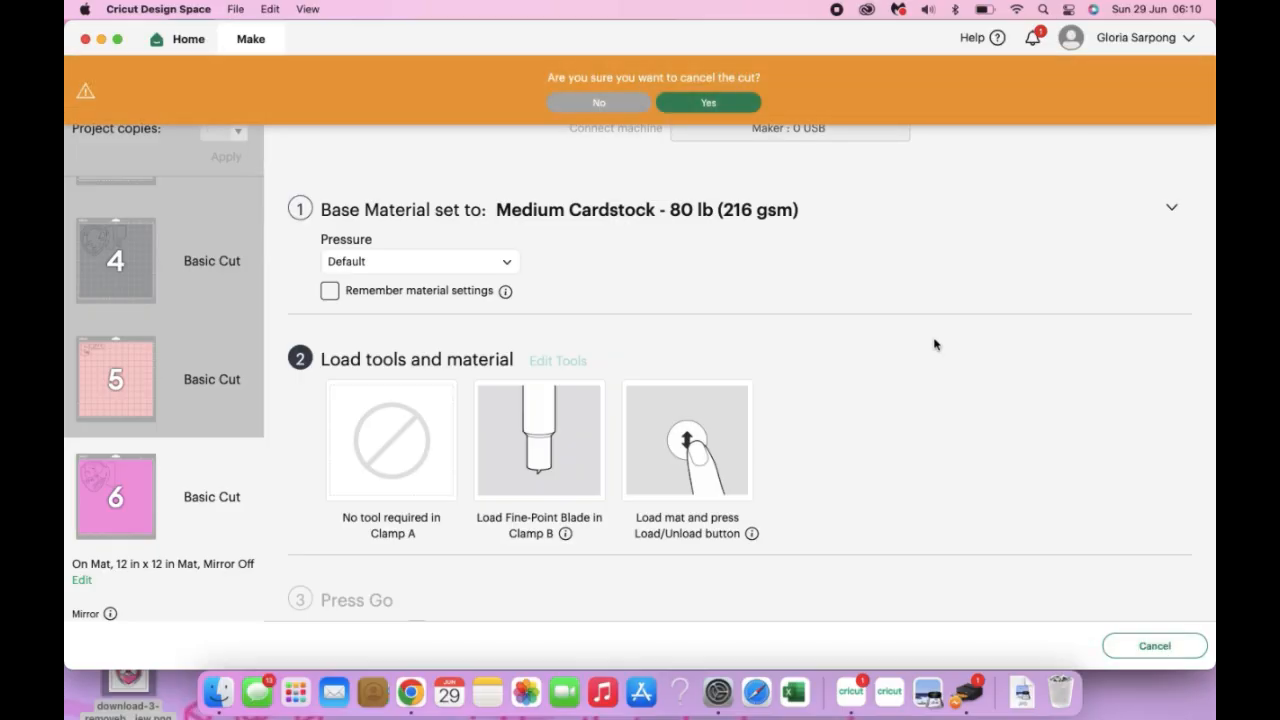
left_click(696, 104)
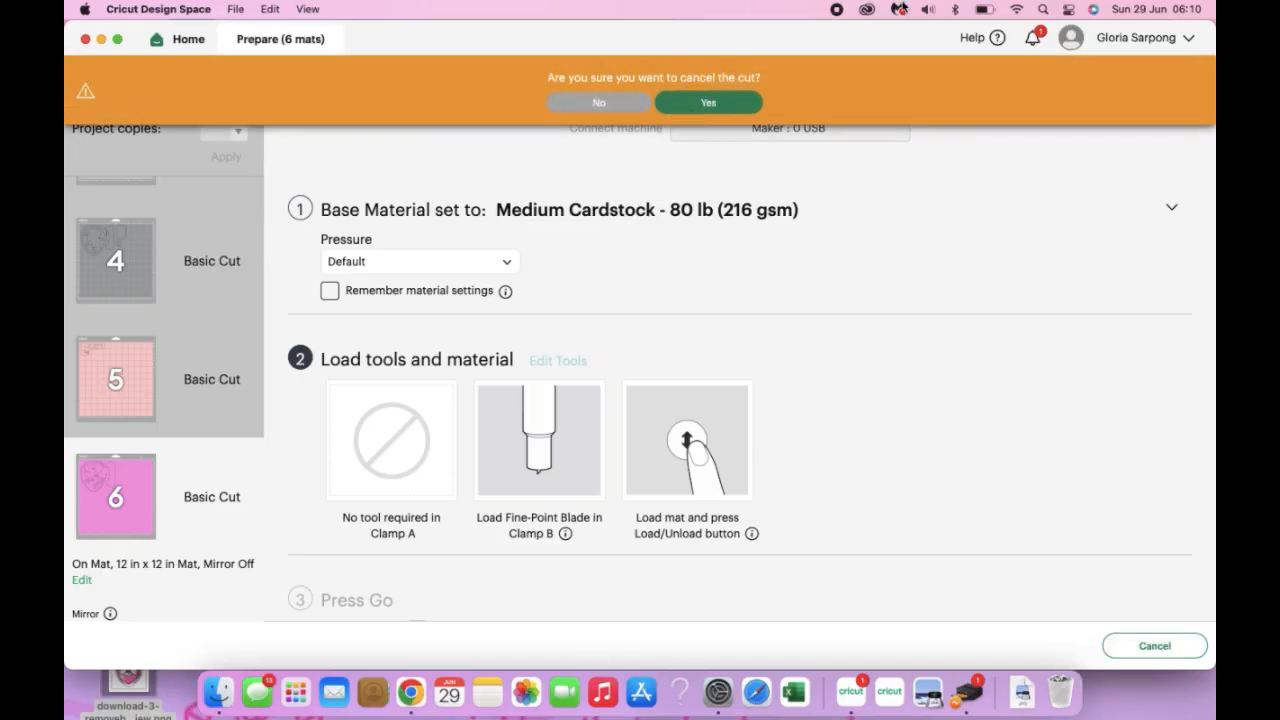